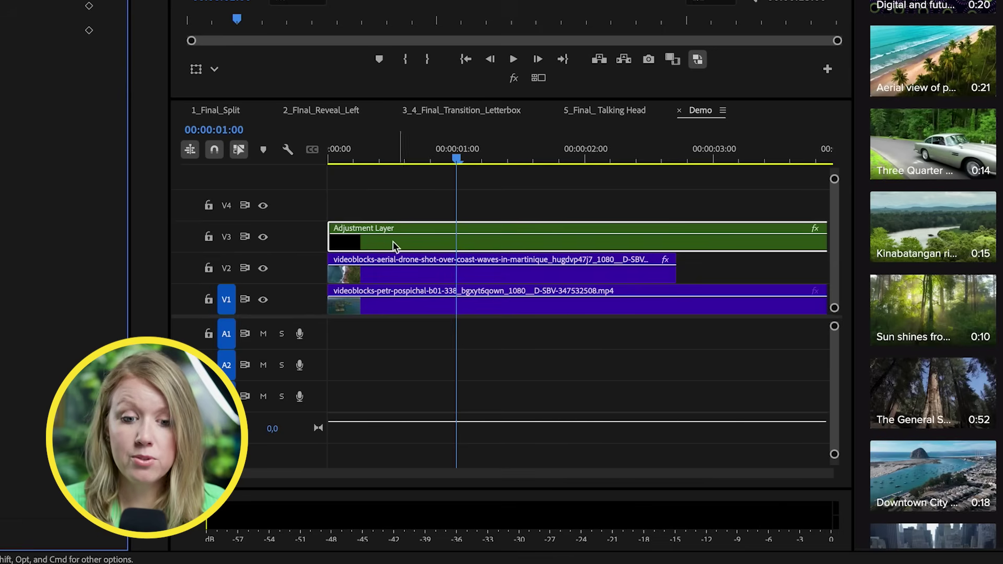
Crop the adjustment layer on V3 by 14% at both its top and bottom edges using its clip properties
{"action": "left_click", "coordinate": [392, 244]}
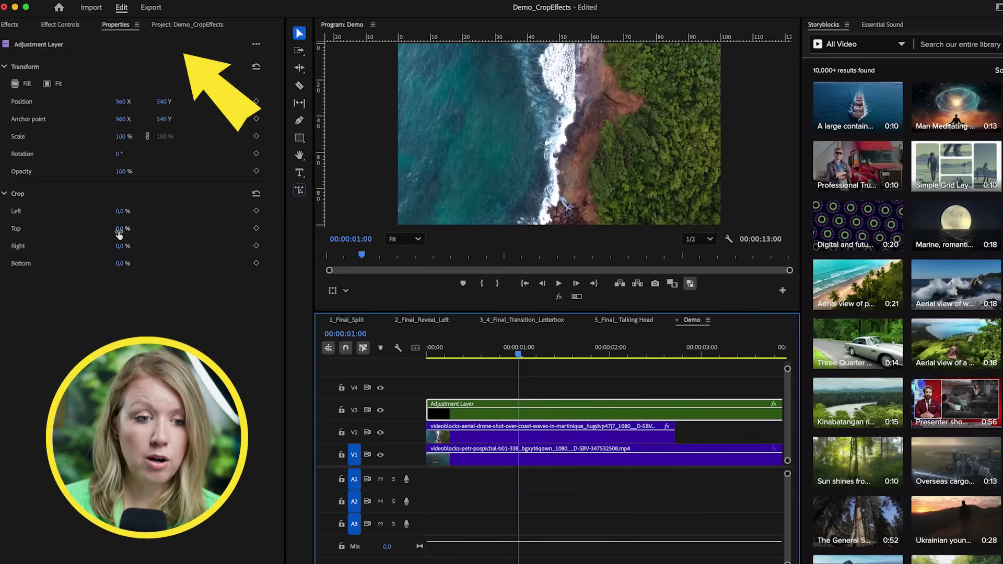
{"action": "left_click", "coordinate": [119, 229]}
{"action": "type", "text": "14"}
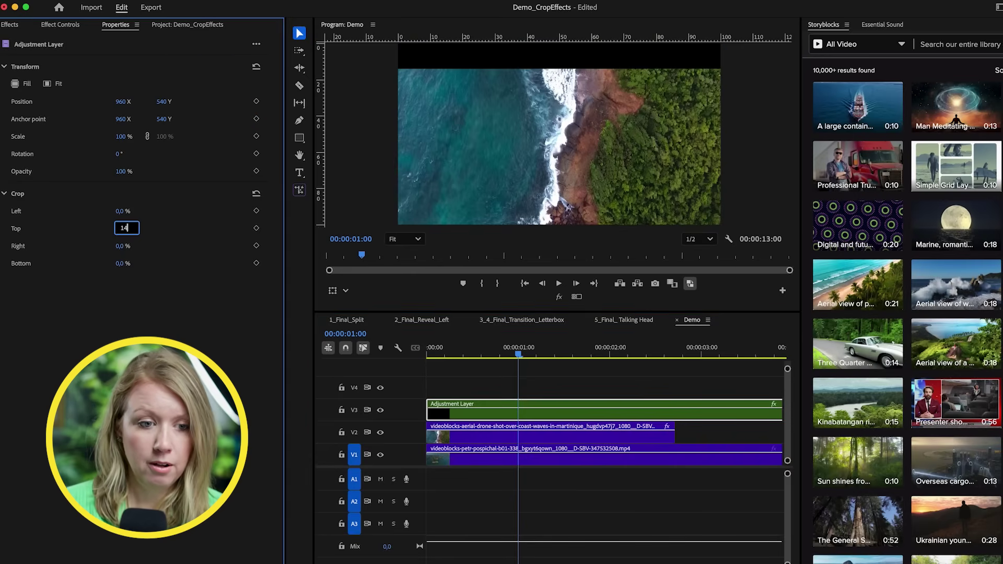
{"action": "type", "text": "14"}
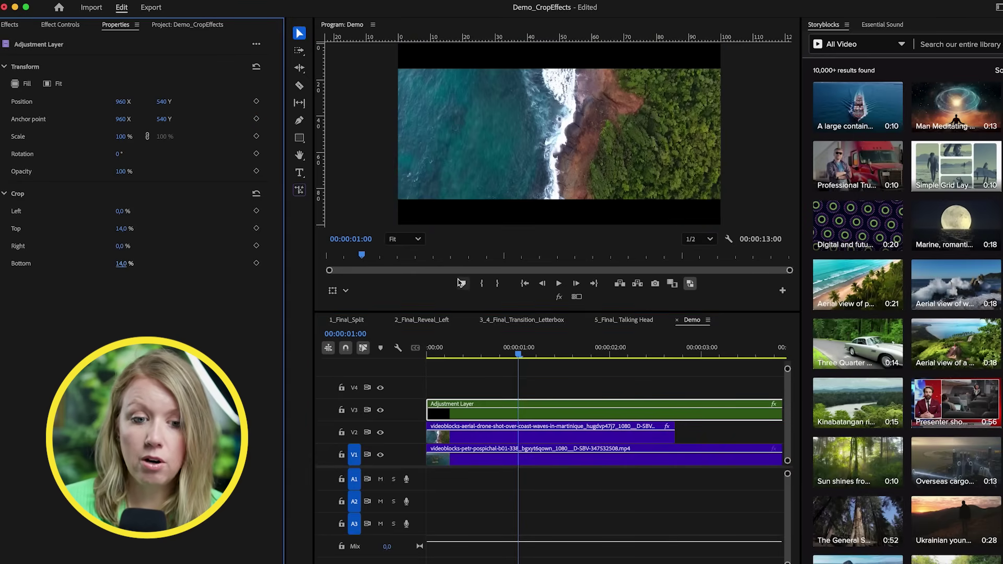
Try on-screen crop manipulation in the program monitor, adjusting the adjustment layer's bottom and top crop edges
{"action": "left_click", "coordinate": [346, 291]}
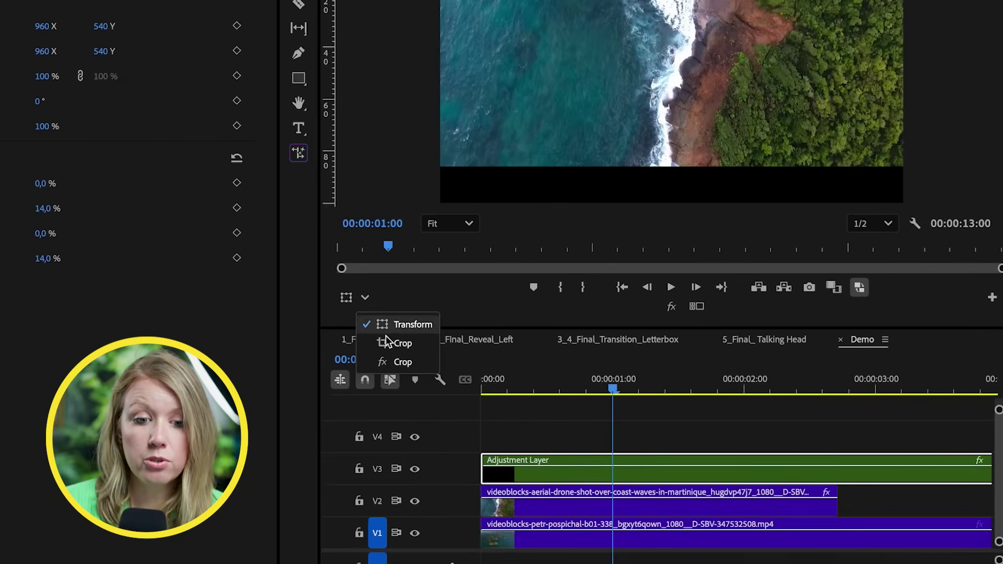
{"action": "left_click", "coordinate": [389, 343]}
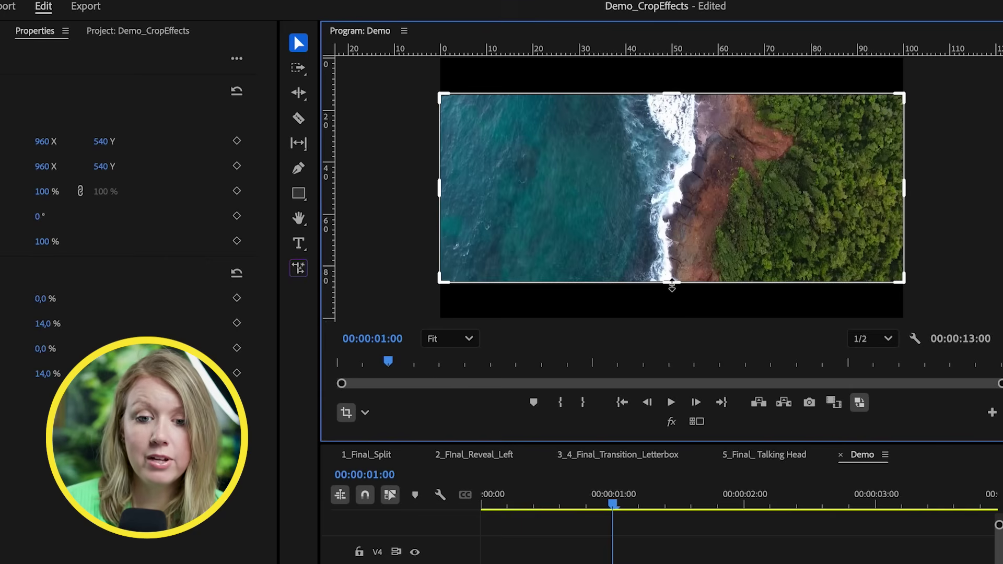
{"action": "mouse_move", "coordinate": [672, 285]}
{"action": "left_mouse_down"}
{"action": "mouse_move", "coordinate": [672, 300]}
{"action": "mouse_move", "coordinate": [671, 287]}
{"action": "left_mouse_up"}
{"action": "left_click_drag", "start_coordinate": [669, 95], "coordinate": [671, 101]}
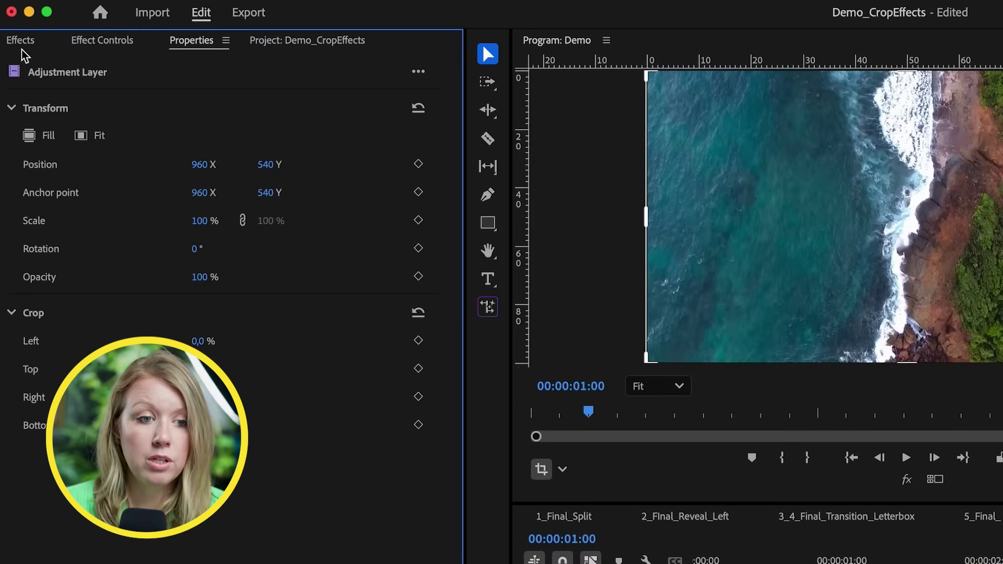
Apply the Crop video effect to the adjustment layer on V3
{"action": "left_click", "coordinate": [11, 27]}
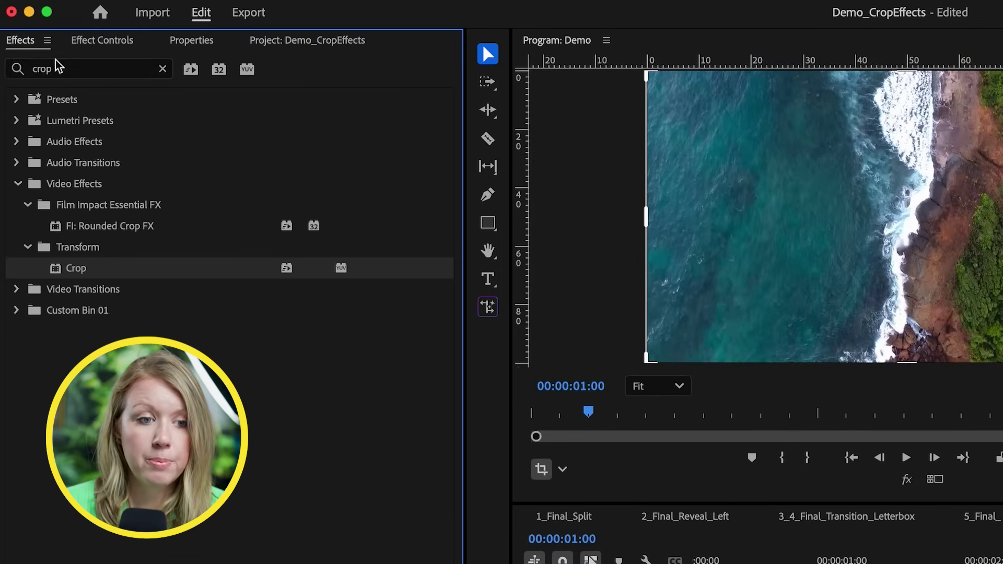
{"action": "left_click", "coordinate": [38, 44]}
{"action": "left_click_drag", "start_coordinate": [61, 269], "coordinate": [740, 563]}
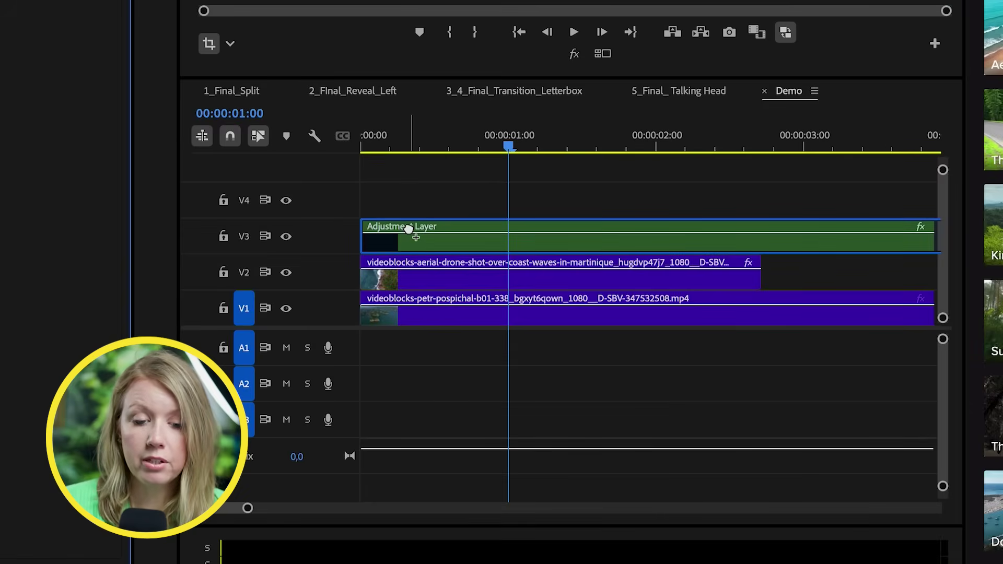
{"action": "left_click_drag", "start_coordinate": [408, 228], "coordinate": [410, 225]}
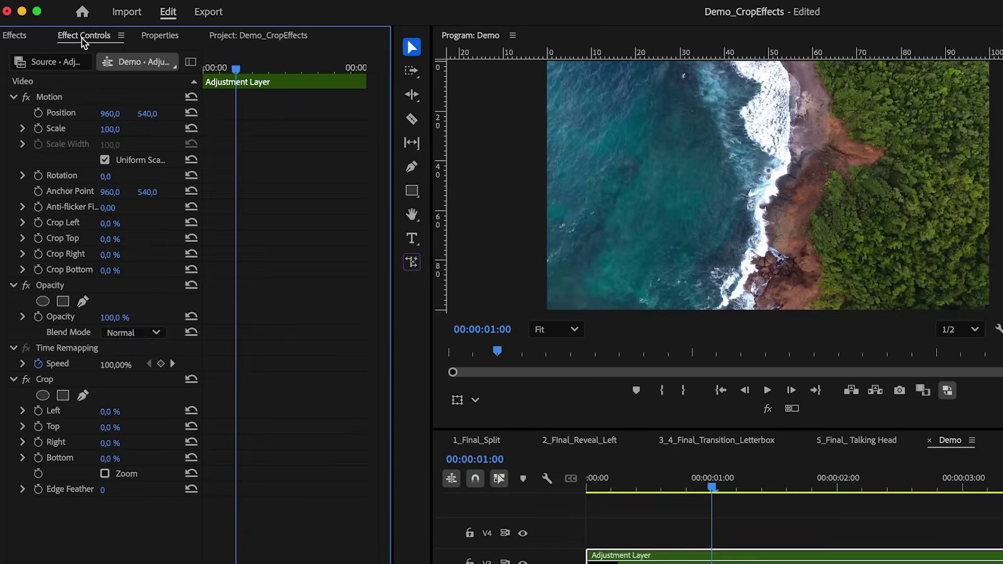
Set the Crop effect's Top and Bottom to 14% on the adjustment layer and increase its Edge Feather for soft edges
{"action": "left_click", "coordinate": [110, 426]}
{"action": "type", "text": "14"}
{"action": "key", "text": "Return"}
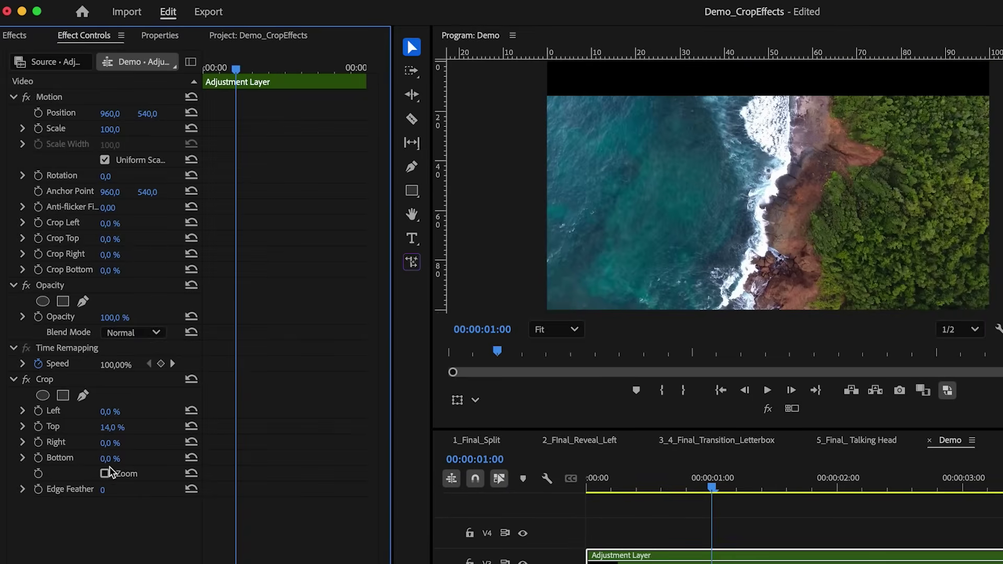
{"action": "left_click_drag", "start_coordinate": [109, 458], "coordinate": [120, 457]}
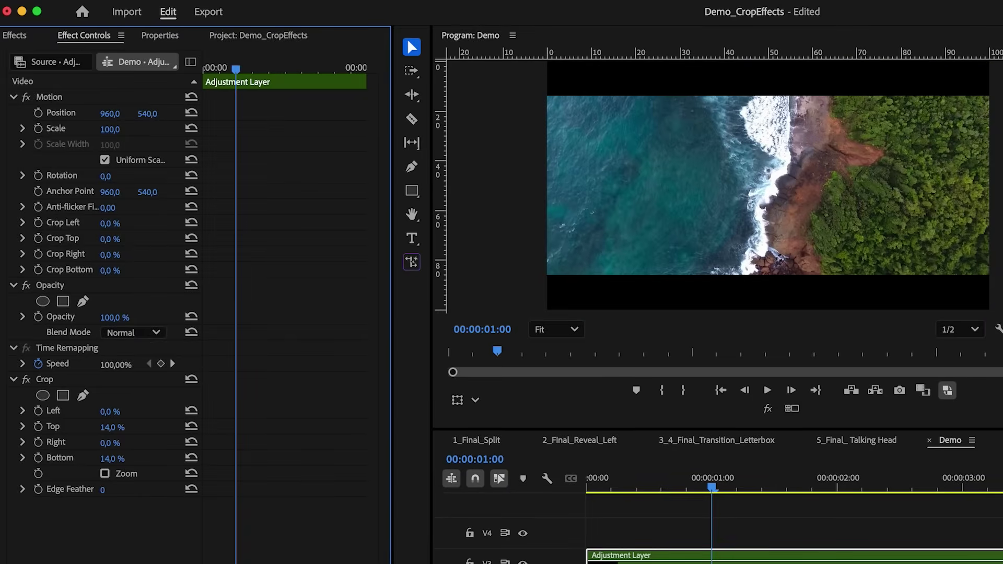
{"action": "left_click_drag", "start_coordinate": [103, 490], "coordinate": [130, 490]}
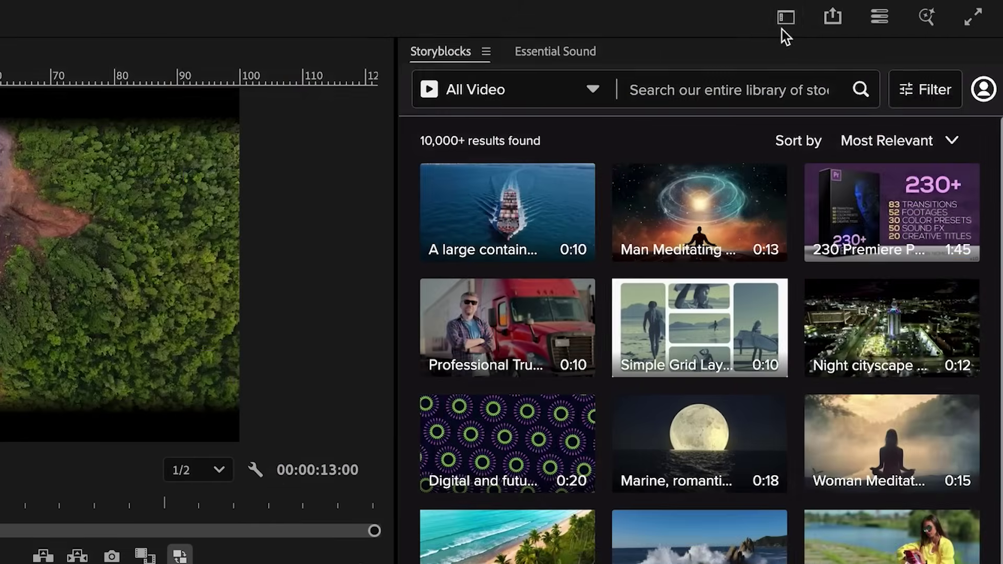
Switch to a workspace with a tall program monitor and create the sequence Split Vertical from the Social Media Portrait 9x16 30 fps preset
{"action": "left_click", "coordinate": [907, 6]}
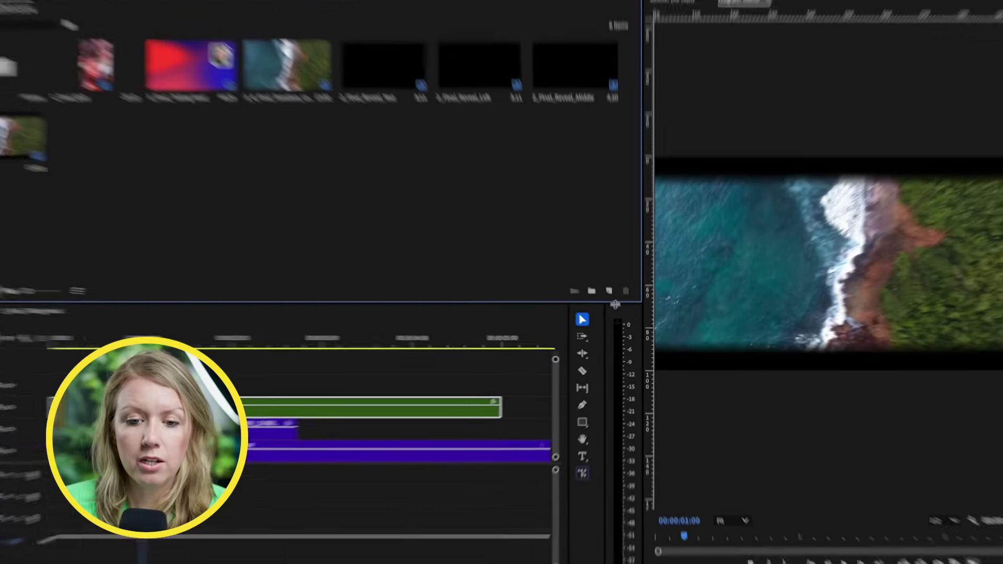
{"action": "left_click", "coordinate": [608, 291]}
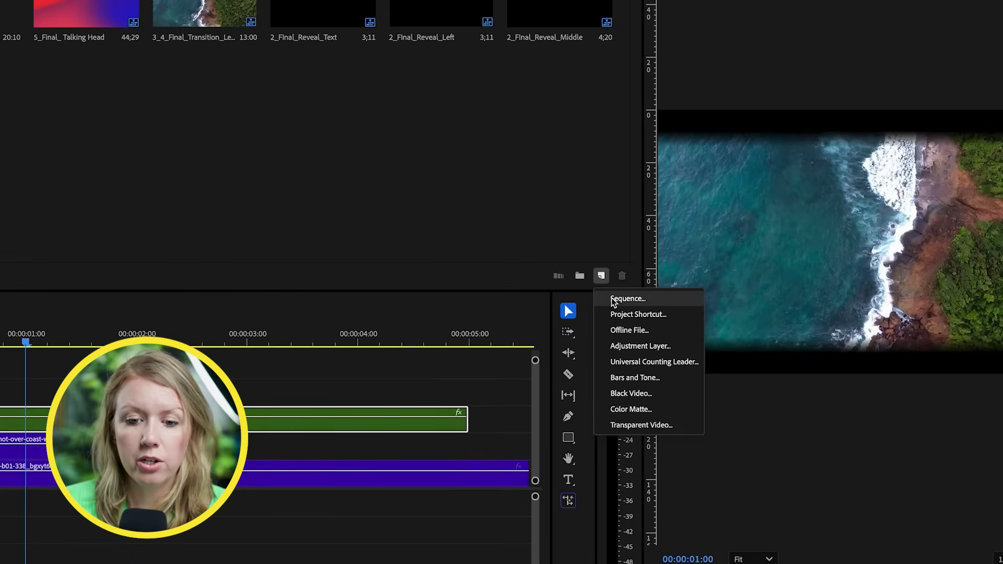
{"action": "left_click", "coordinate": [627, 299]}
{"action": "left_click", "coordinate": [257, 203]}
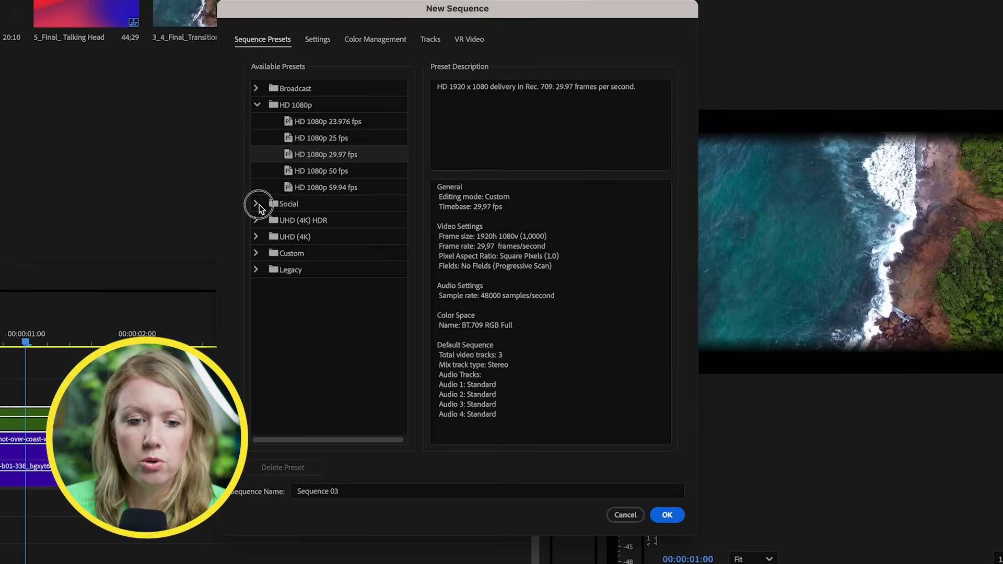
{"action": "left_click", "coordinate": [325, 239]}
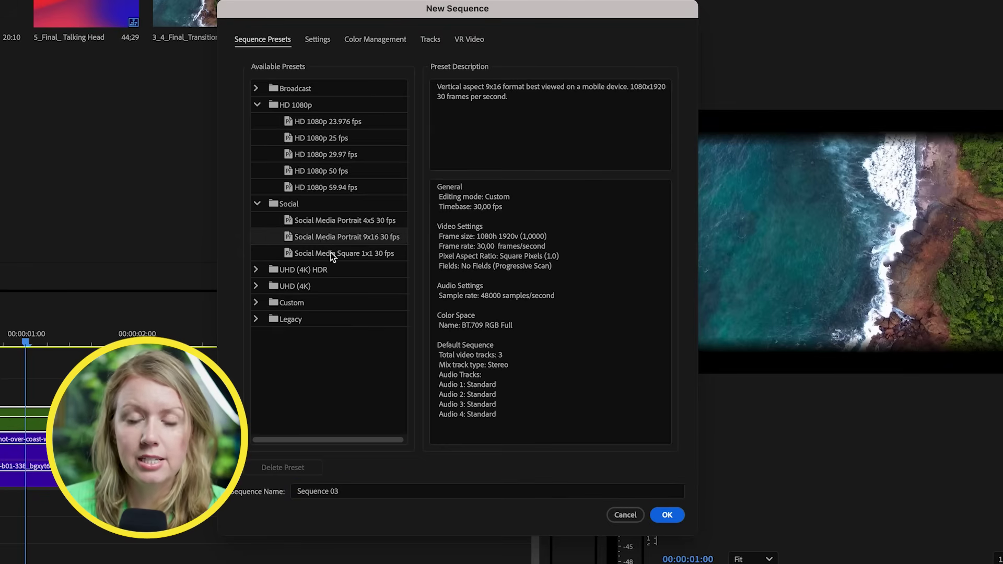
{"action": "left_click", "coordinate": [314, 492]}
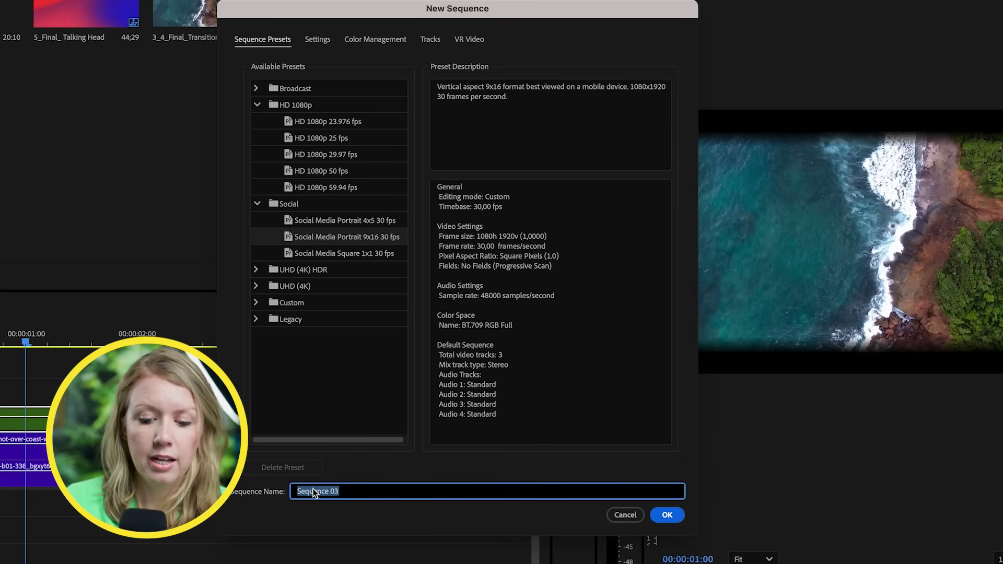
{"action": "type", "text": "Split Ver"}
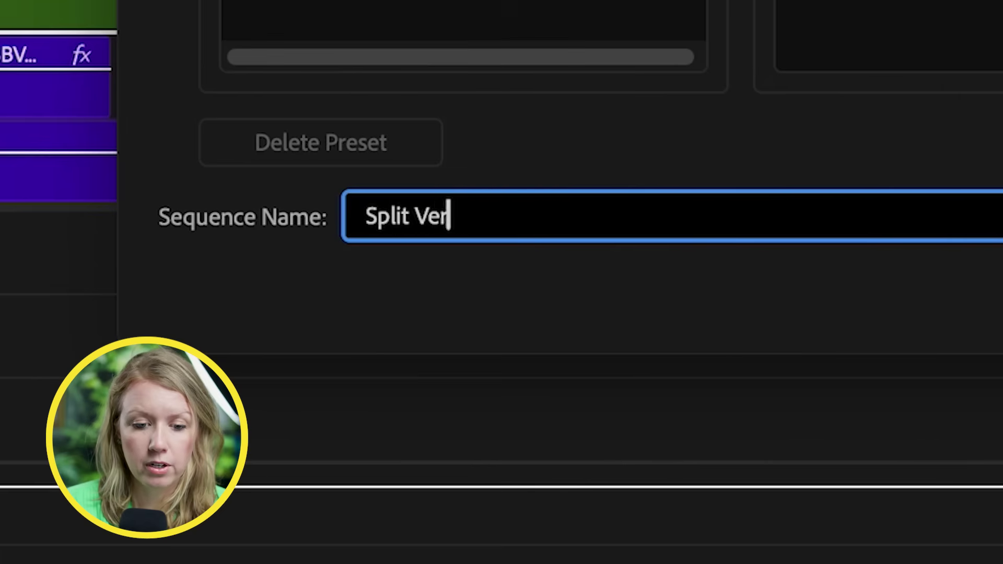
{"action": "key", "text": "Return"}
Place the close-up musician clip on V1, keeping the existing sequence settings, and stack the young-asian-singer clip above it on V2
{"action": "left_click", "coordinate": [79, 163]}
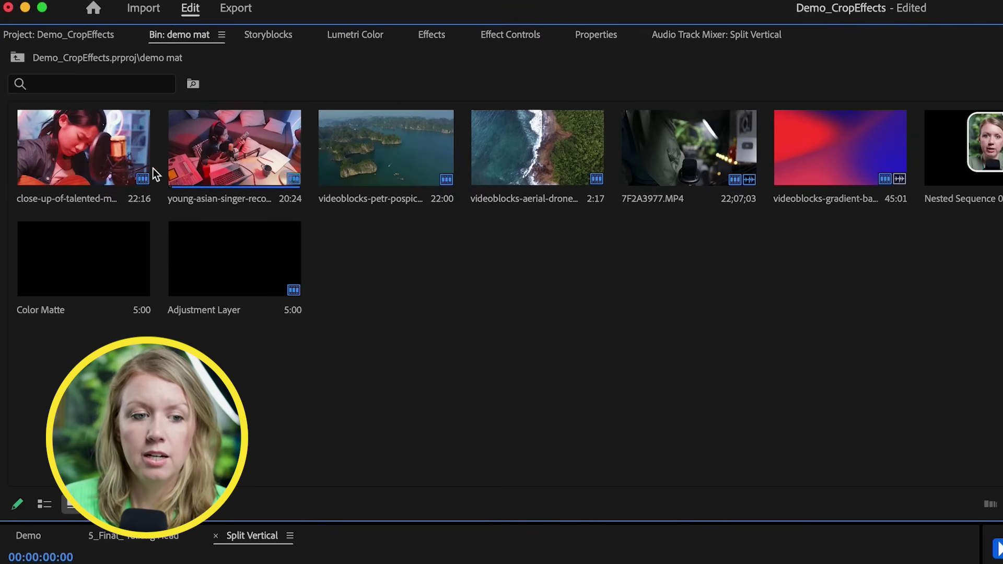
{"action": "left_click_drag", "start_coordinate": [80, 163], "coordinate": [151, 329]}
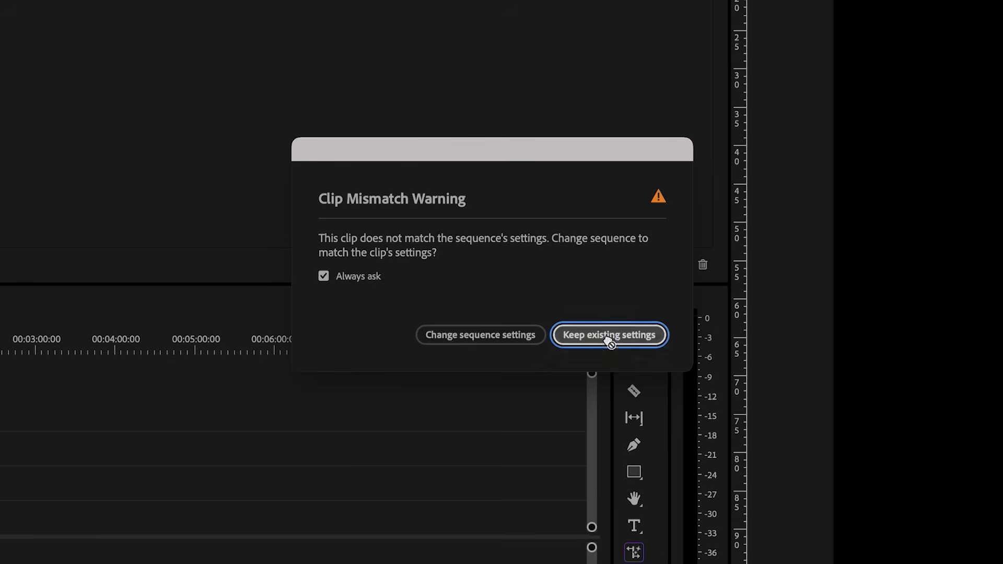
{"action": "left_click", "coordinate": [609, 337]}
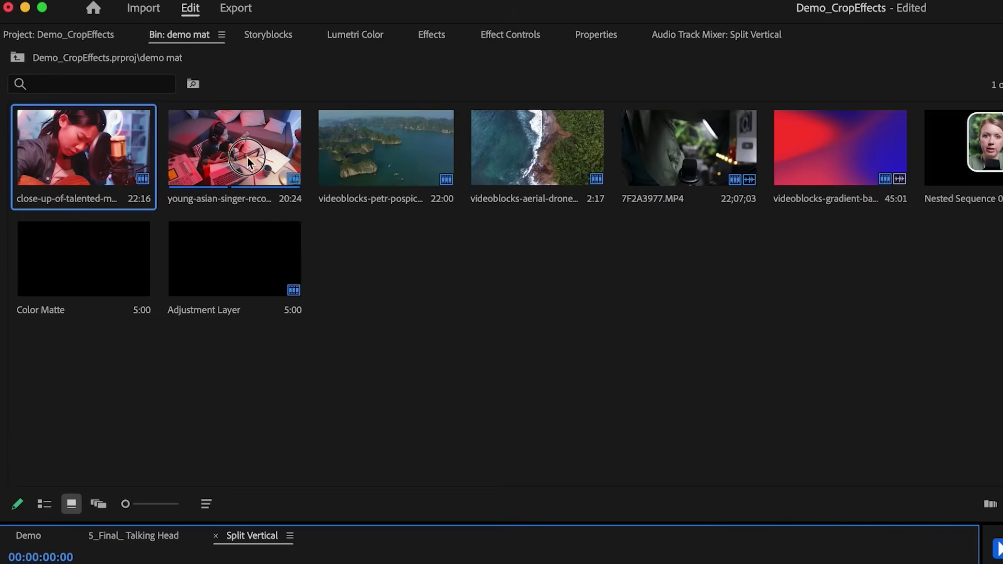
{"action": "left_click_drag", "start_coordinate": [247, 158], "coordinate": [163, 298]}
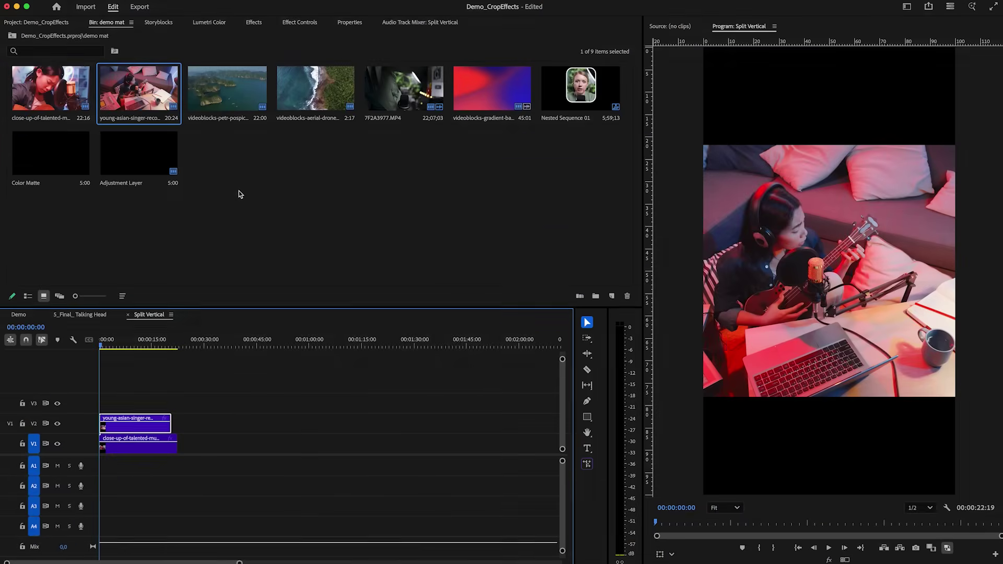
Set the vertical position of the V2 singer clip to 340 and of the V1 close-up clip to 1403
{"action": "left_click", "coordinate": [349, 22]}
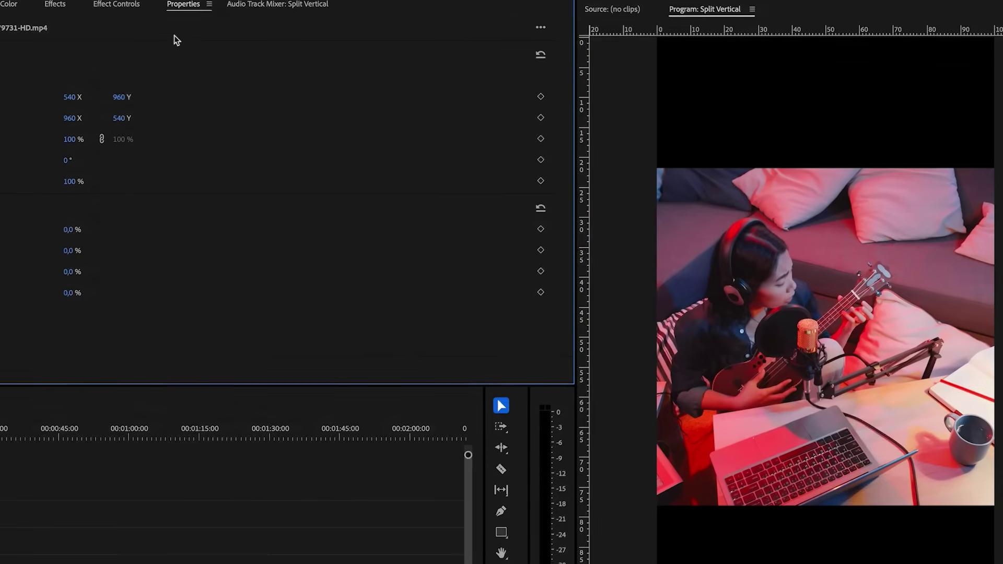
{"action": "left_click_drag", "start_coordinate": [123, 104], "coordinate": [0, 99]}
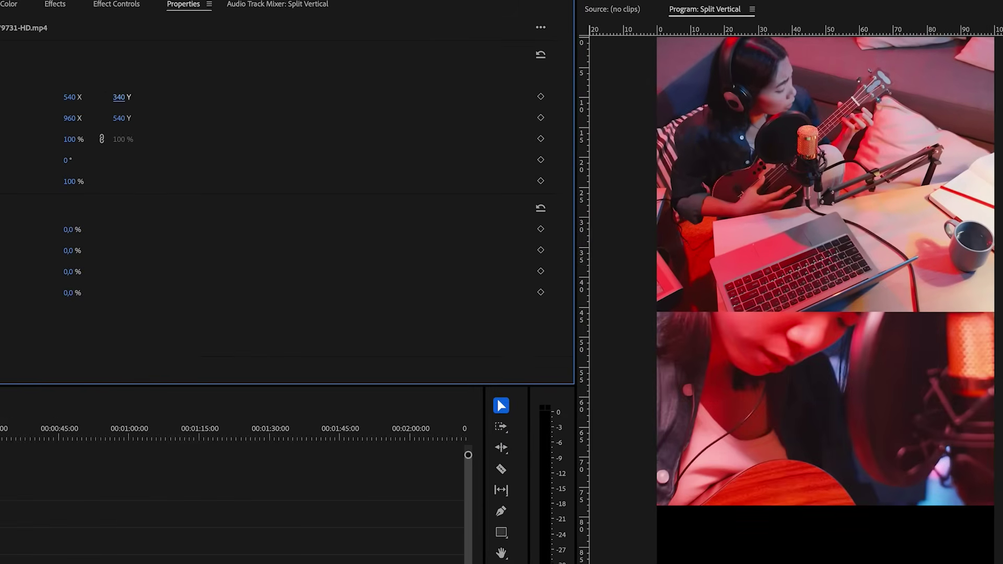
{"action": "left_click_drag", "start_coordinate": [120, 104], "coordinate": [418, 106]}
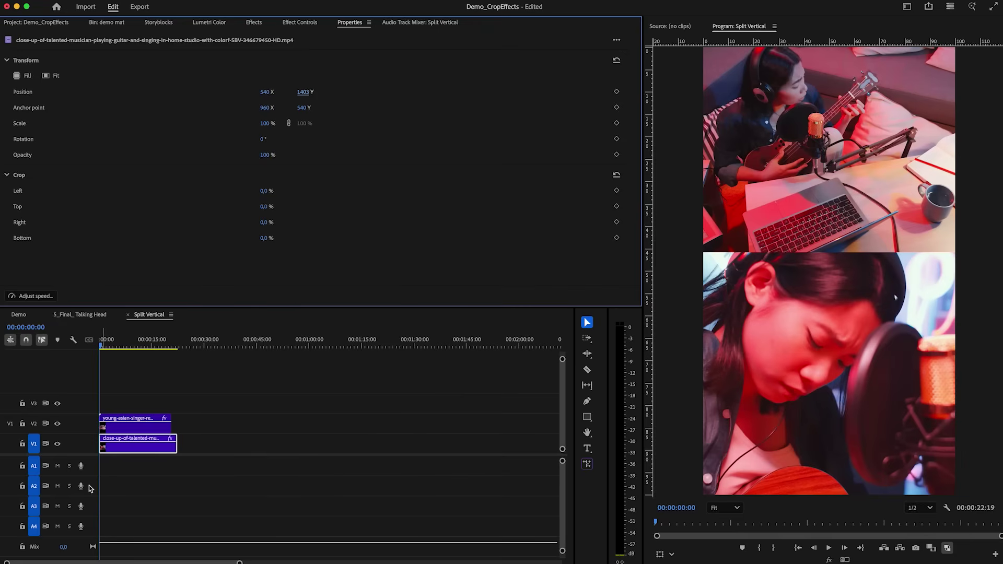
Scale the V2 singer clip to 137% and set its vertical position to 460
{"action": "left_click", "coordinate": [128, 424]}
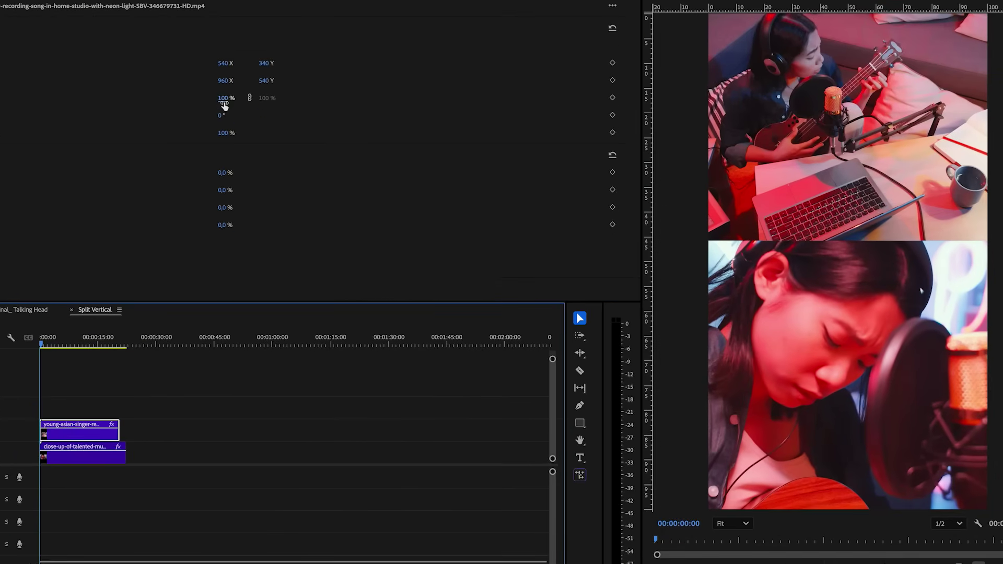
{"action": "left_click_drag", "start_coordinate": [223, 103], "coordinate": [326, 56]}
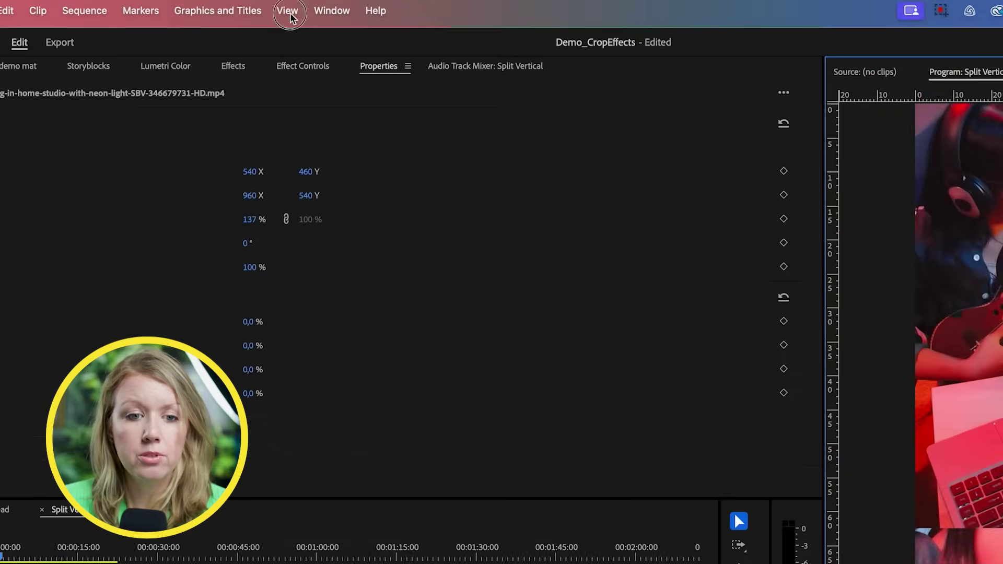
Place a horizontal guide across the program monitor at the vertical middle of the frame
{"action": "left_click", "coordinate": [286, 12]}
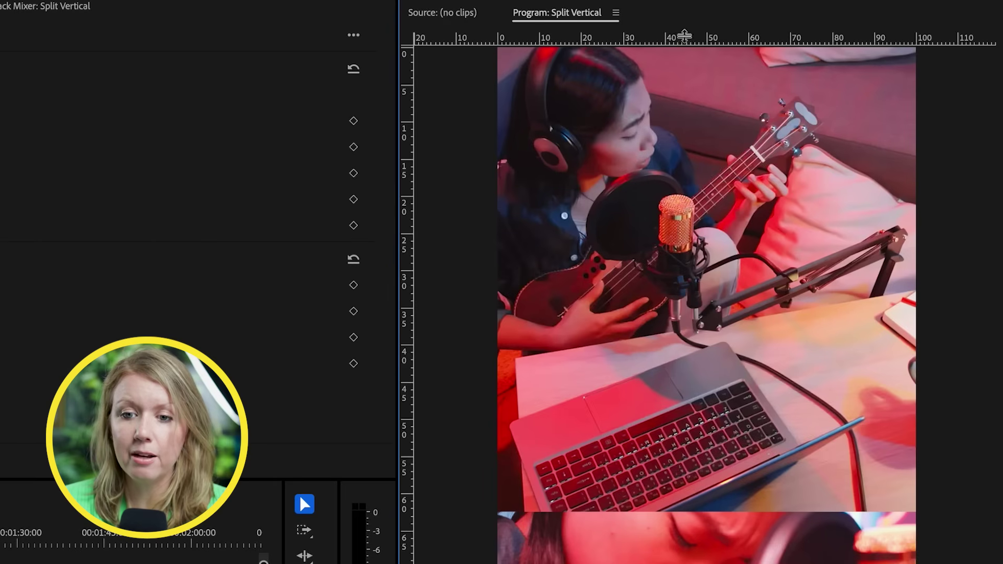
{"action": "left_click_drag", "start_coordinate": [684, 35], "coordinate": [590, 412]}
{"action": "left_click_drag", "start_coordinate": [591, 248], "coordinate": [590, 251]}
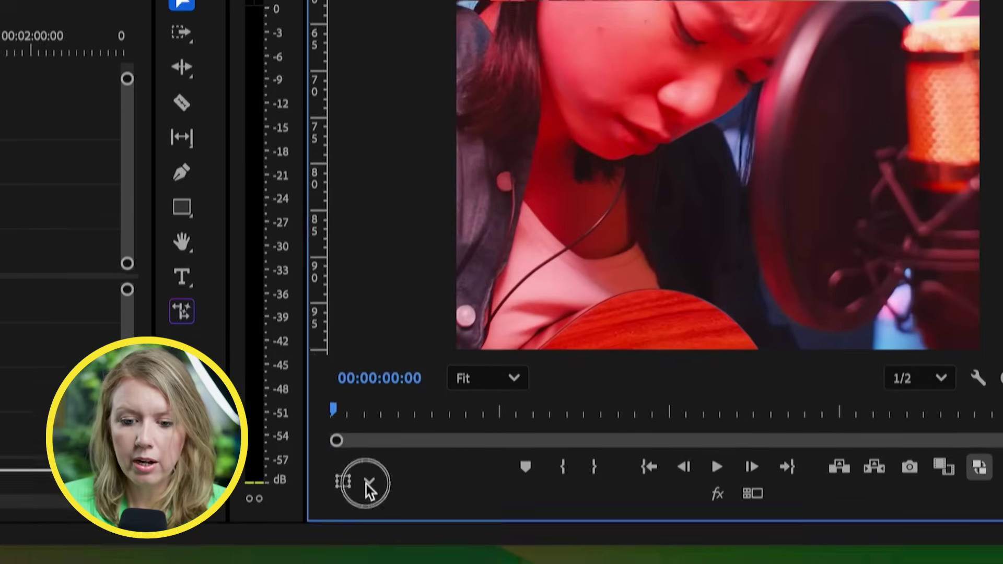
Enable on-screen cropping and crop the bottom edge of the V2 singer clip up to the middle guide
{"action": "left_click", "coordinate": [671, 526]}
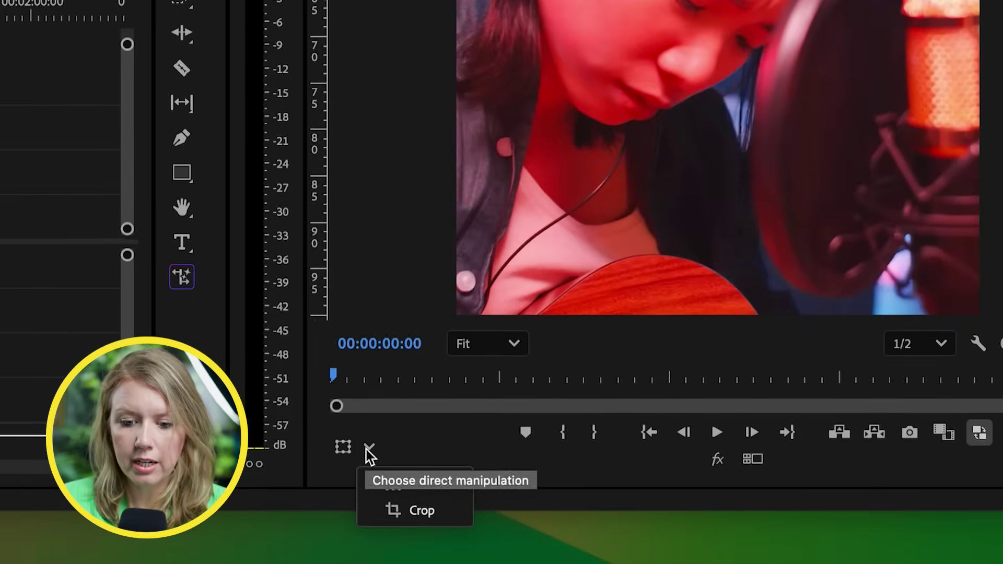
{"action": "left_click", "coordinate": [404, 515]}
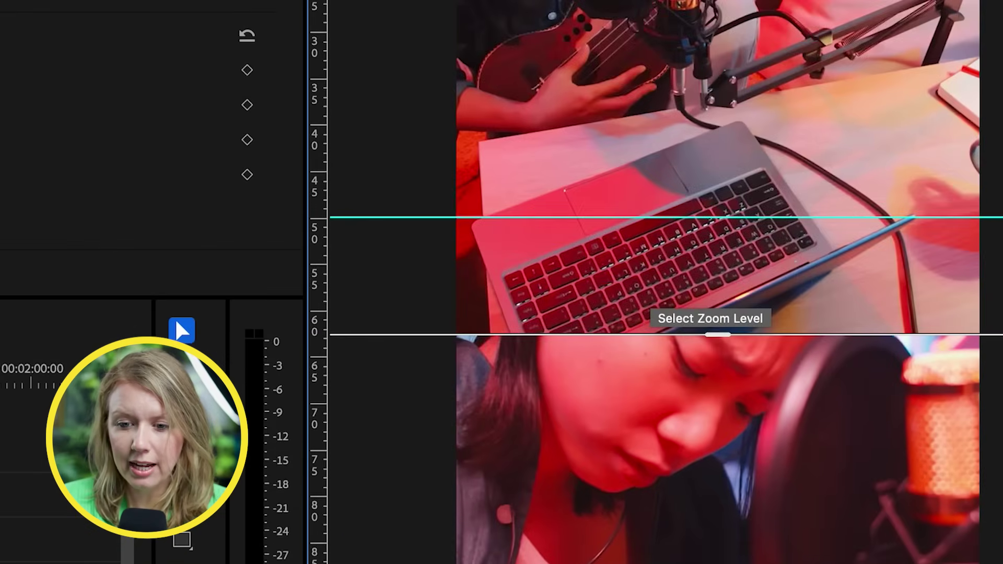
{"action": "left_click_drag", "start_coordinate": [658, 333], "coordinate": [653, 217]}
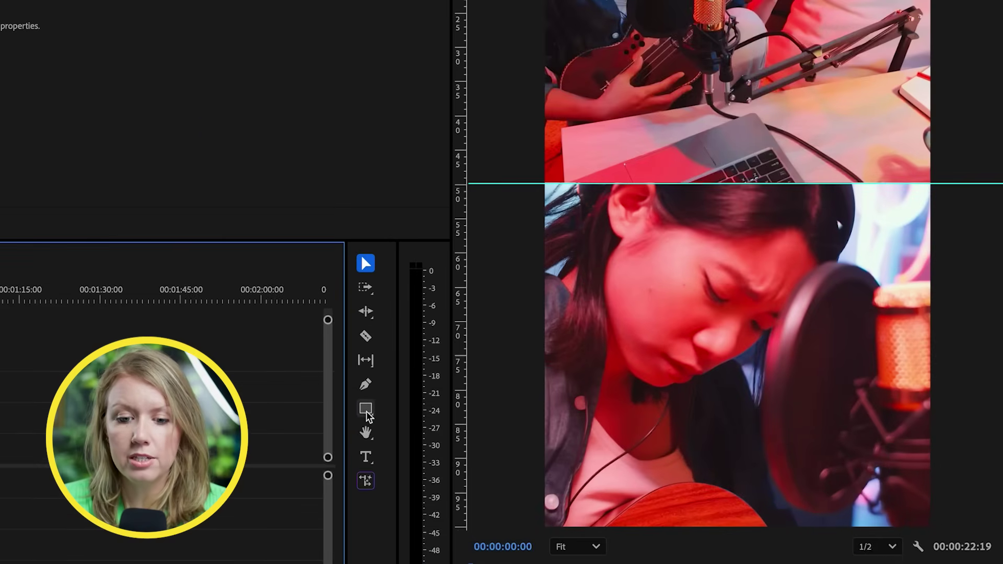
Draw a thin rectangle across the full frame width along the middle guide and fill it white
{"action": "left_click_drag", "start_coordinate": [365, 412], "coordinate": [424, 413]}
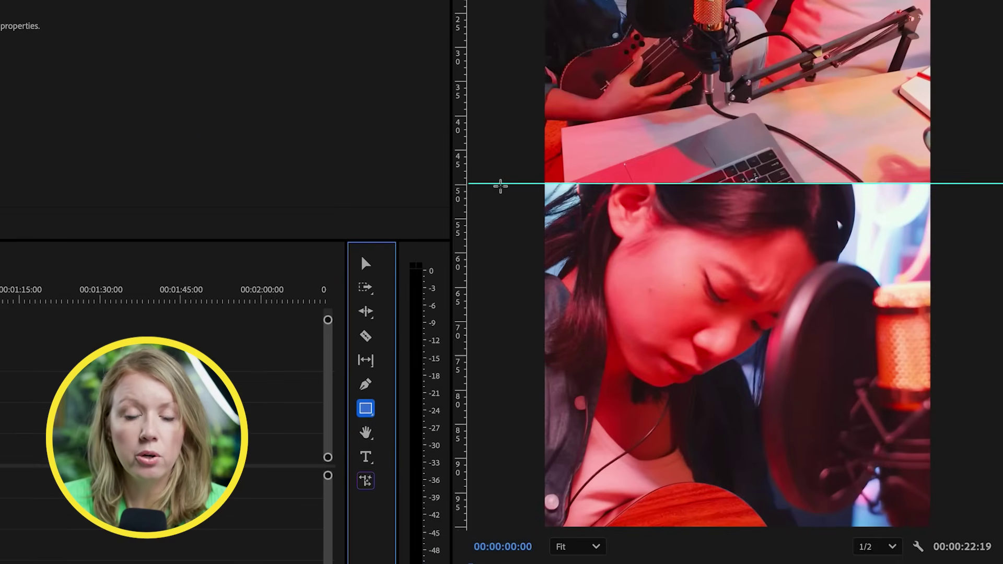
{"action": "mouse_move", "coordinate": [528, 178]}
{"action": "left_mouse_down"}
{"action": "mouse_move", "coordinate": [577, 196]}
{"action": "mouse_move", "coordinate": [938, 191]}
{"action": "left_mouse_up"}
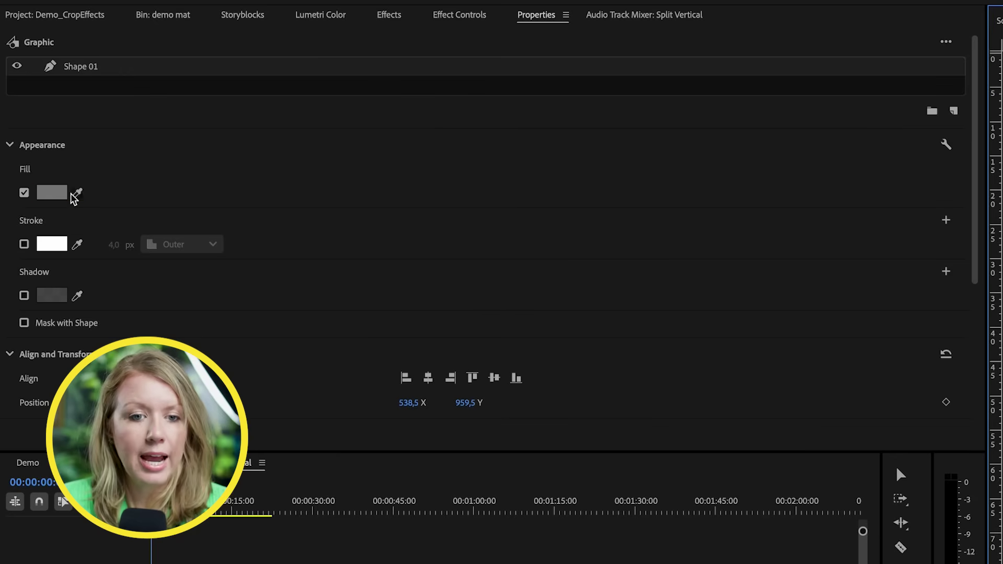
{"action": "left_click", "coordinate": [57, 194]}
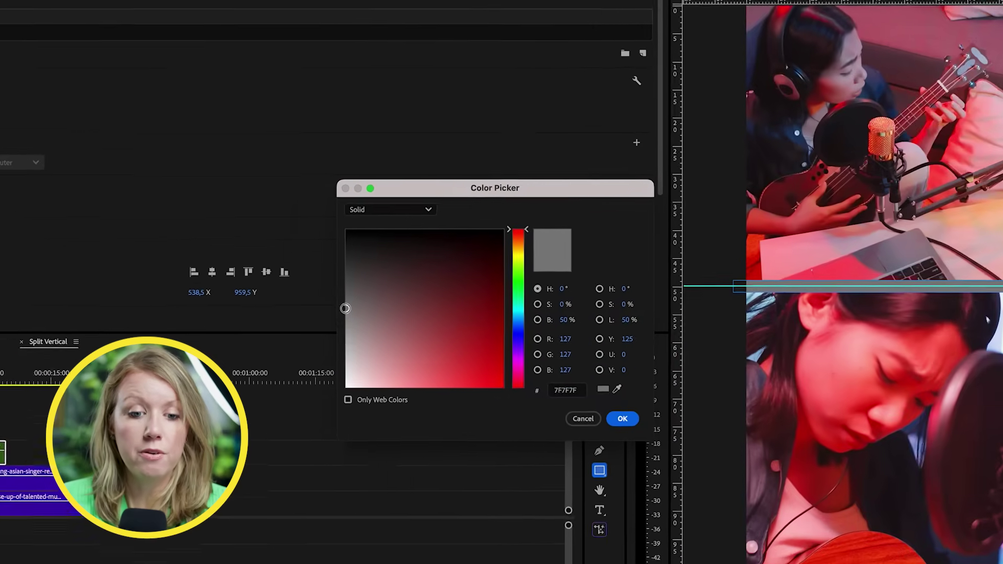
{"action": "left_click_drag", "start_coordinate": [595, 515], "coordinate": [574, 500]}
{"action": "left_click", "coordinate": [573, 396]}
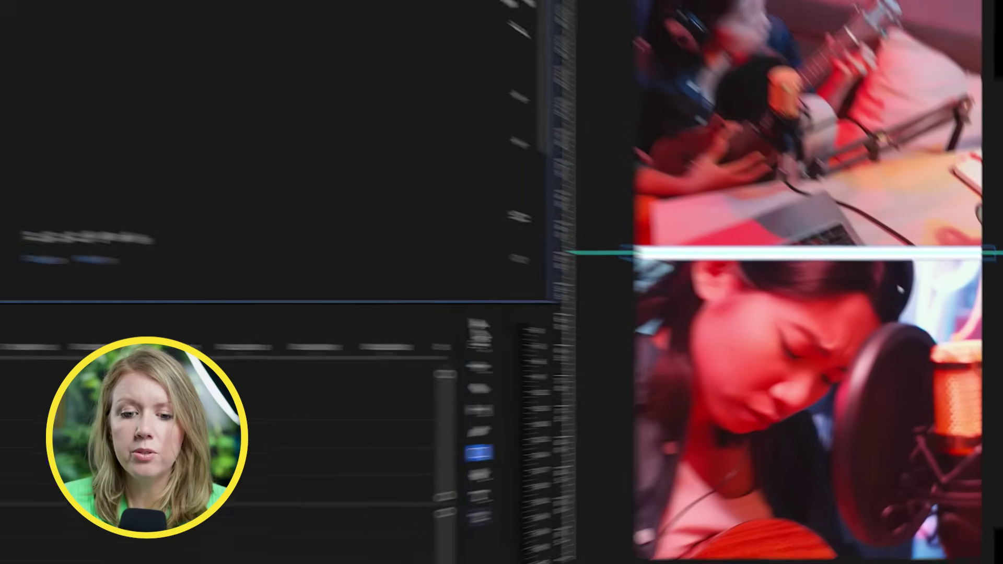
Make the white dividing bar thinner with the Selection tool, keeping it over the seam between the two clips
{"action": "left_click", "coordinate": [551, 332]}
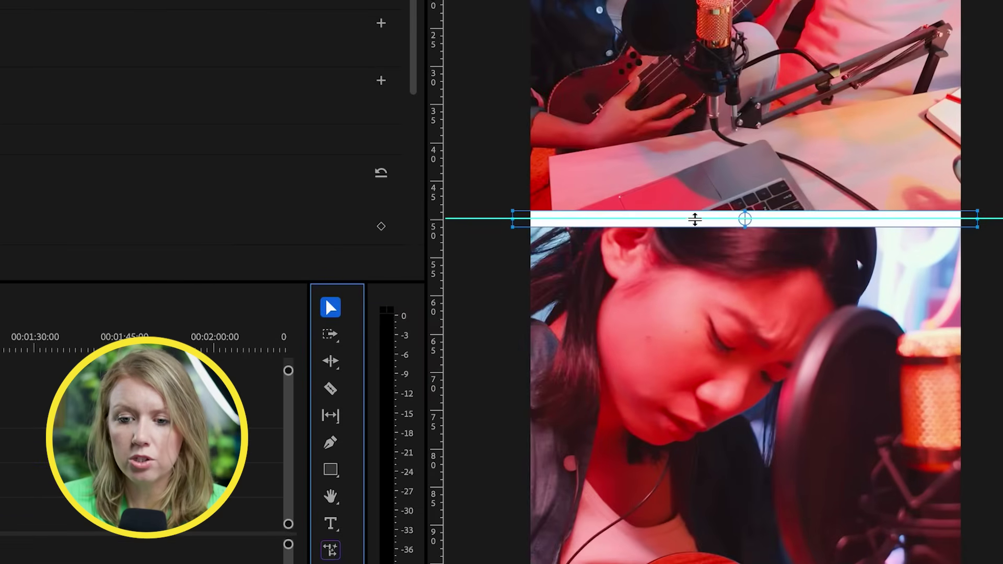
{"action": "left_click_drag", "start_coordinate": [752, 208], "coordinate": [747, 220]}
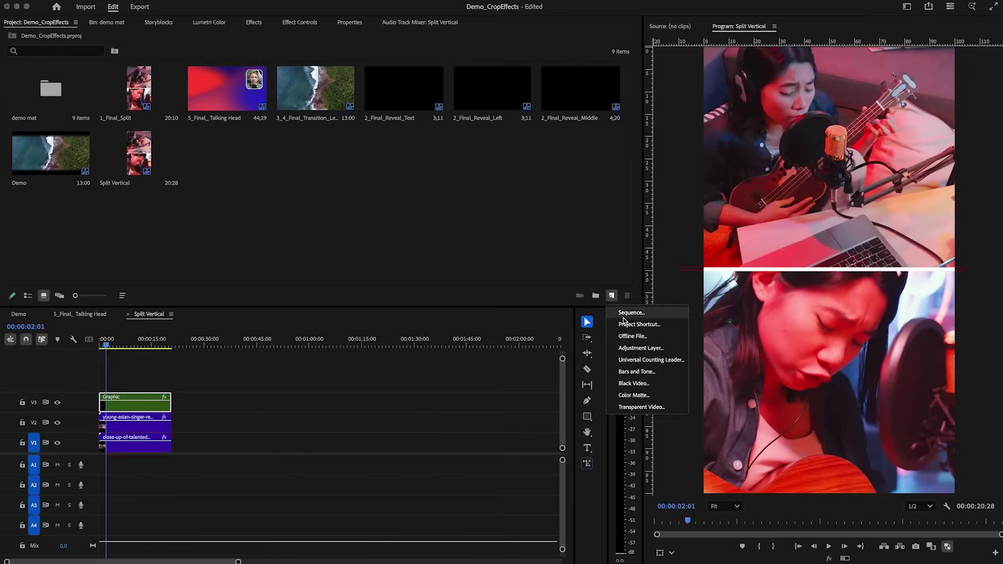
Create a new sequence named Reveal Text from the HD 1080p 29.97 fps preset
{"action": "left_click", "coordinate": [623, 317]}
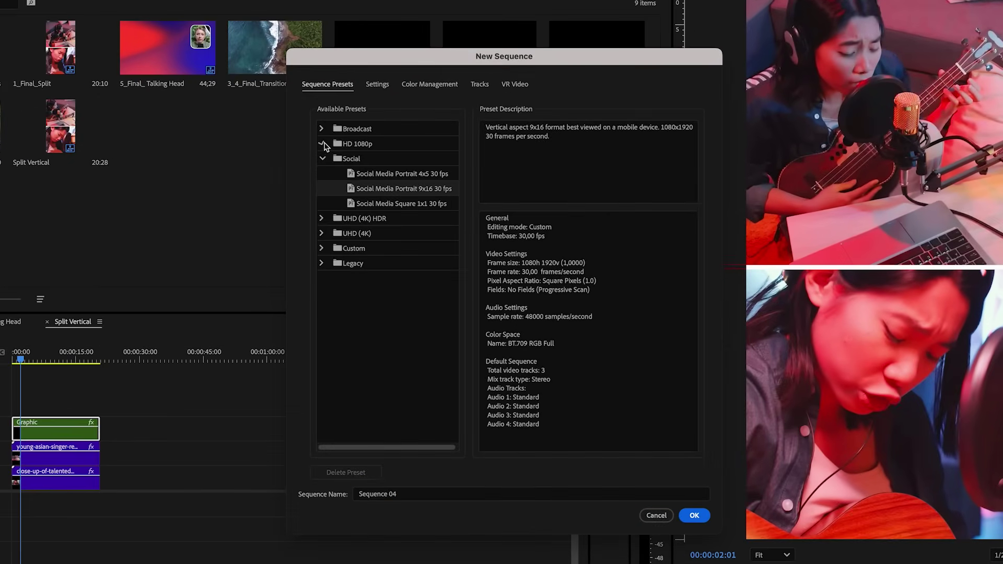
{"action": "left_click", "coordinate": [354, 168]}
{"action": "left_click", "coordinate": [359, 189]}
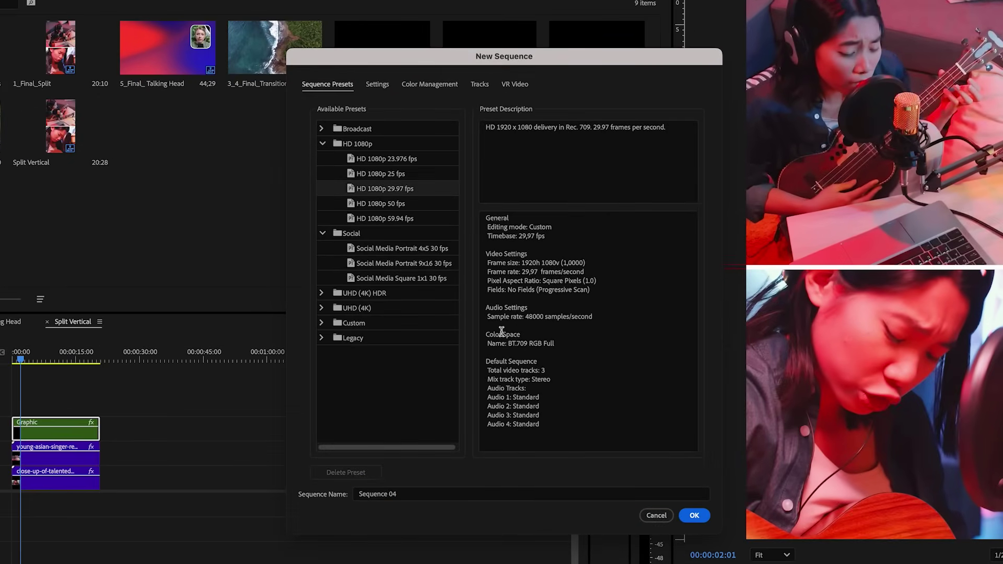
{"action": "left_click", "coordinate": [391, 493]}
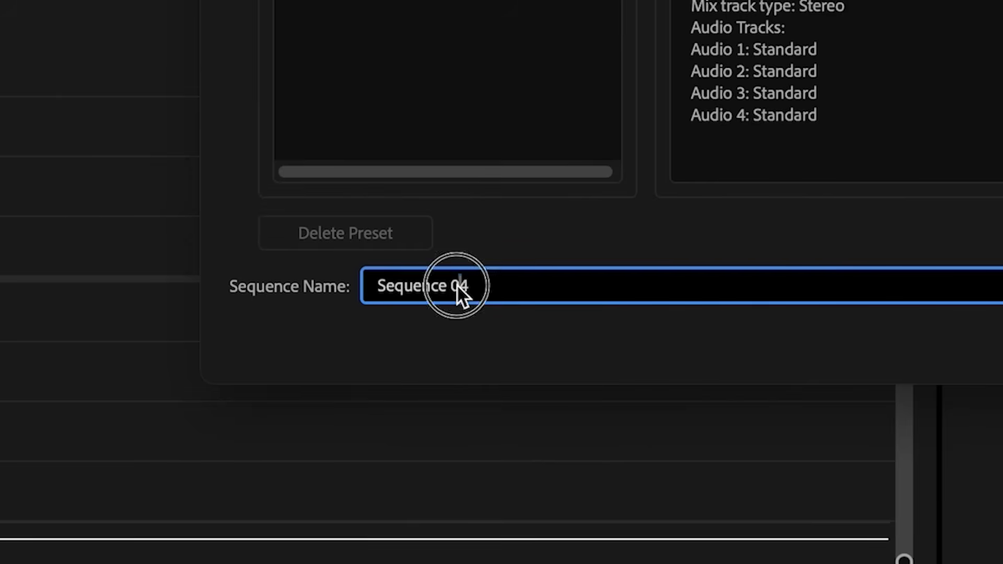
{"action": "triple_click", "coordinate": [457, 284]}
{"action": "type", "text": "Reveal Text"}
{"action": "key", "text": "Return"}
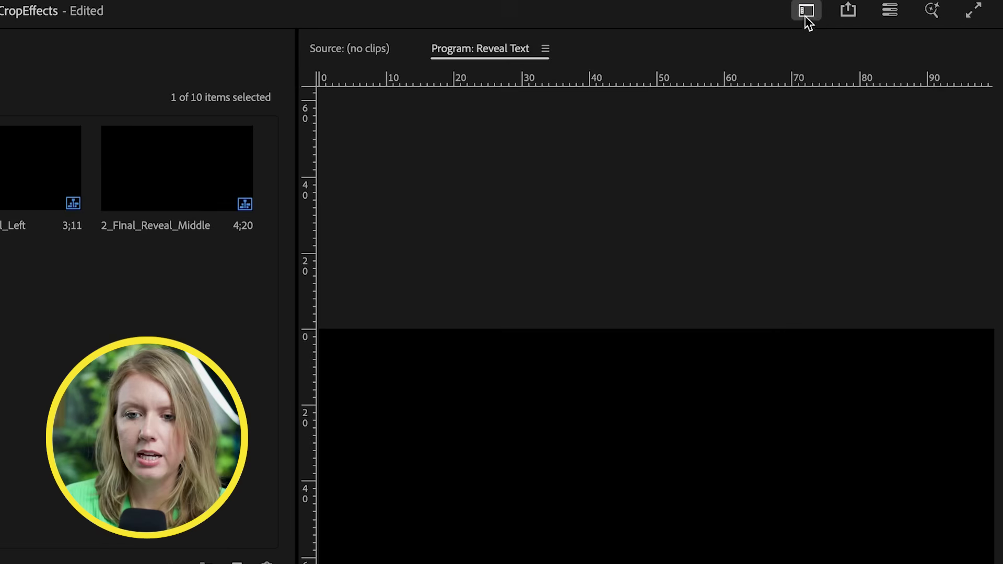
Switch to the Editing workspace and add the title text REVEAL to the frame with the Type tool
{"action": "left_click", "coordinate": [806, 11]}
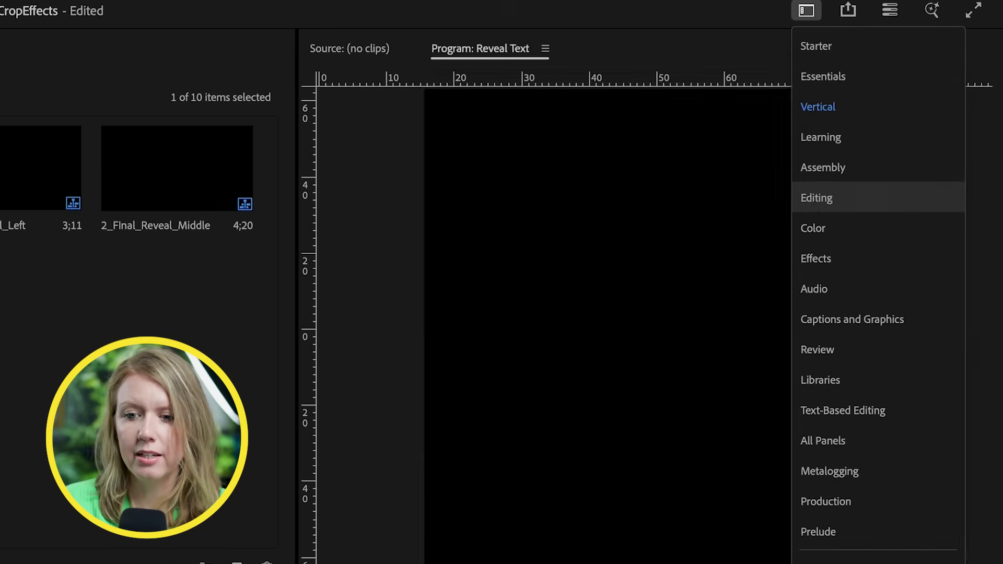
{"action": "left_click", "coordinate": [813, 203]}
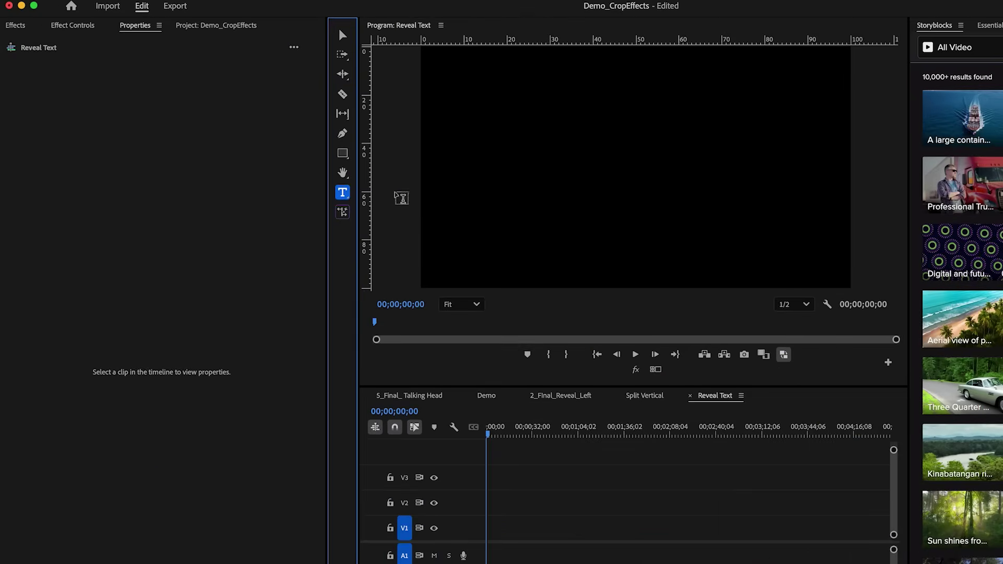
{"action": "left_click", "coordinate": [477, 188]}
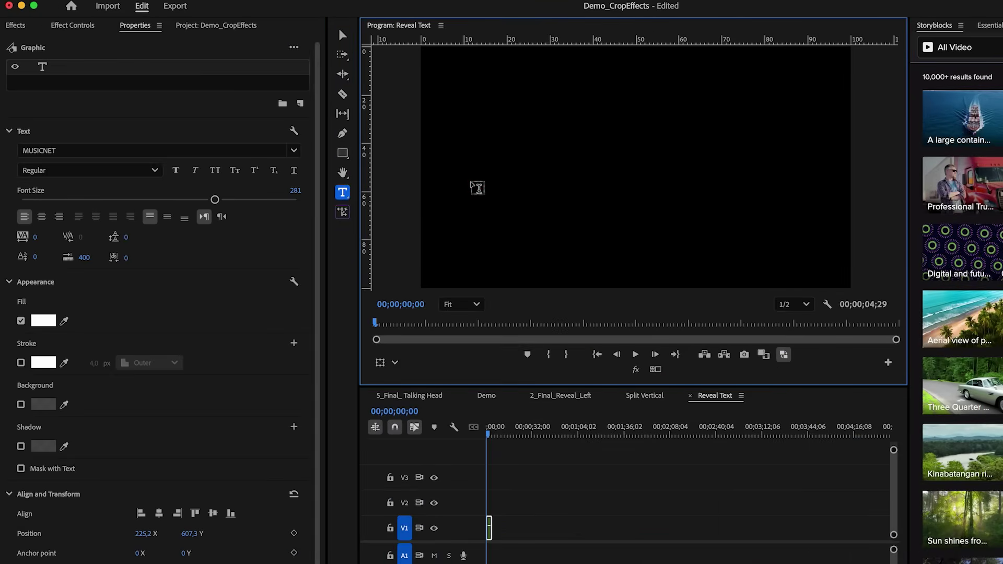
{"action": "type", "text": "REVEAL"}
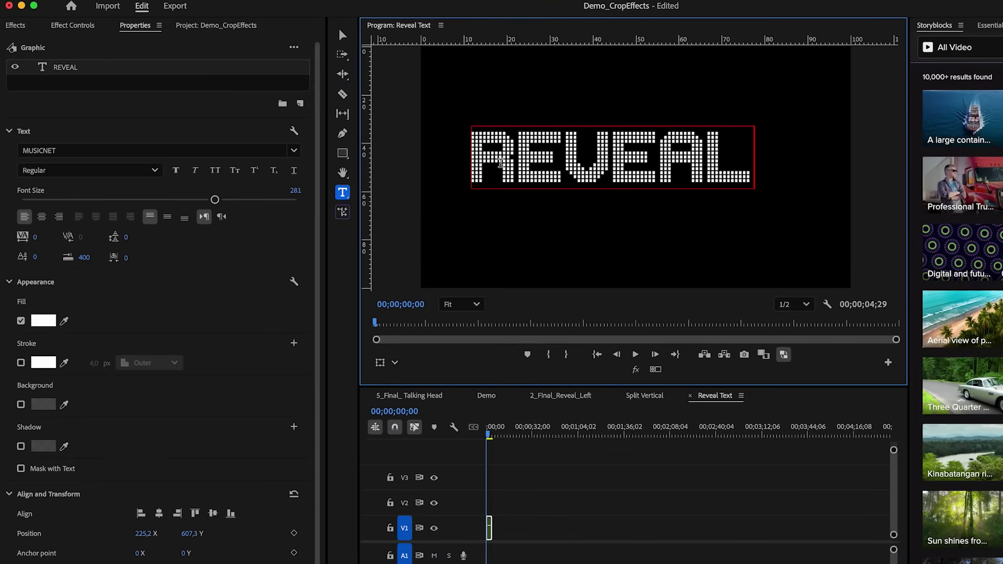
Center-align the REVEAL text and center it horizontally and vertically in the frame
{"action": "key", "text": "ctrl+a"}
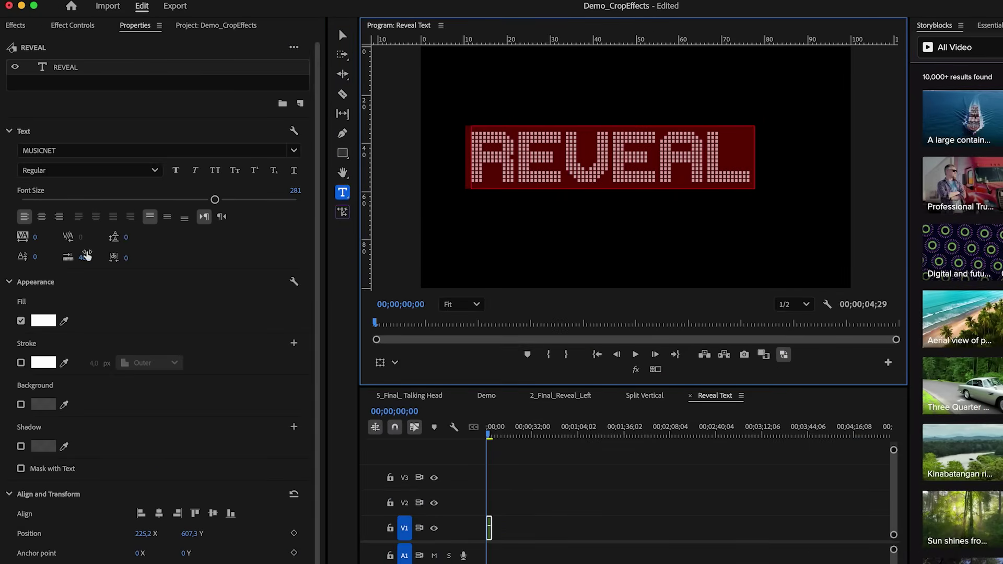
{"action": "left_click", "coordinate": [41, 216]}
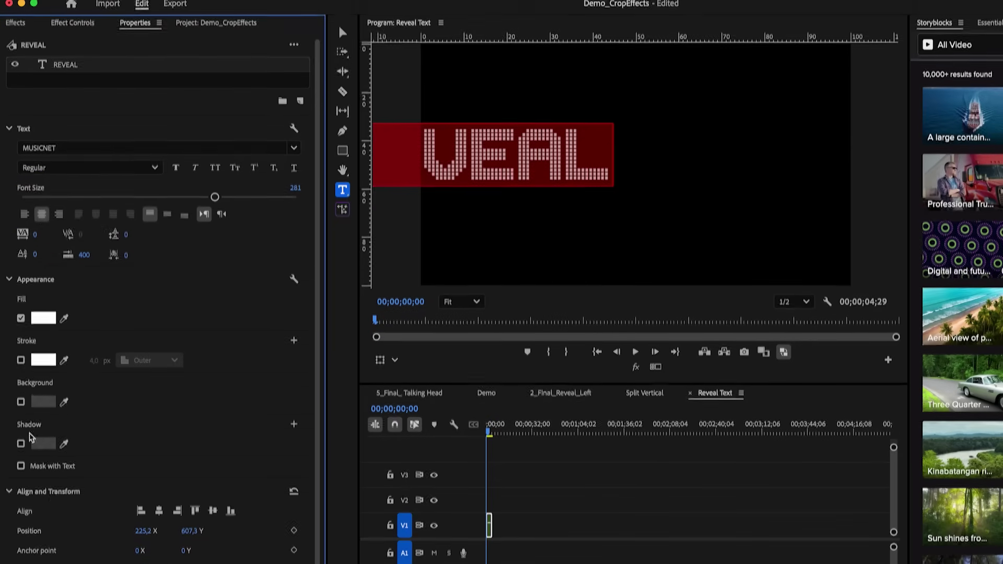
{"action": "left_click", "coordinate": [159, 480]}
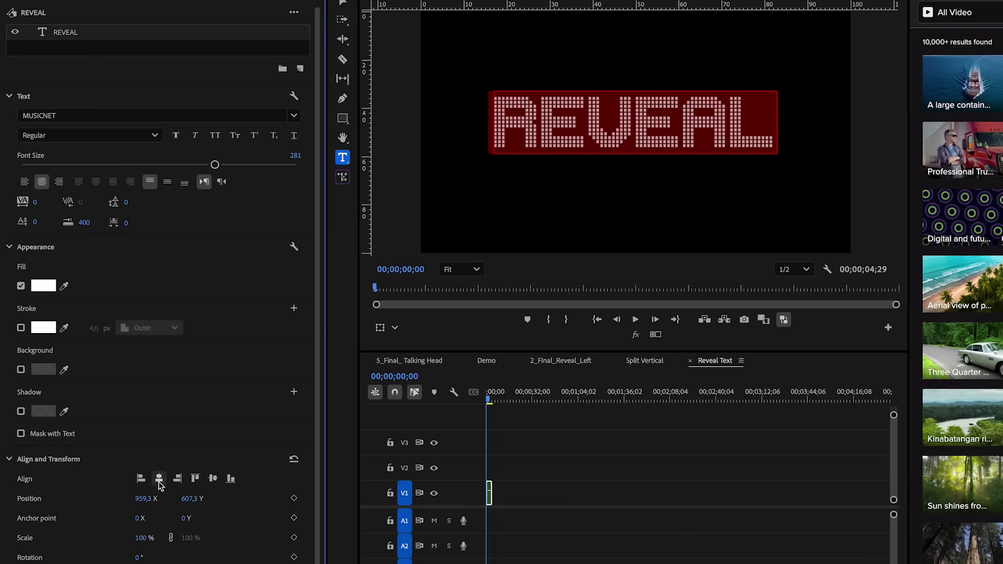
{"action": "left_click", "coordinate": [214, 481]}
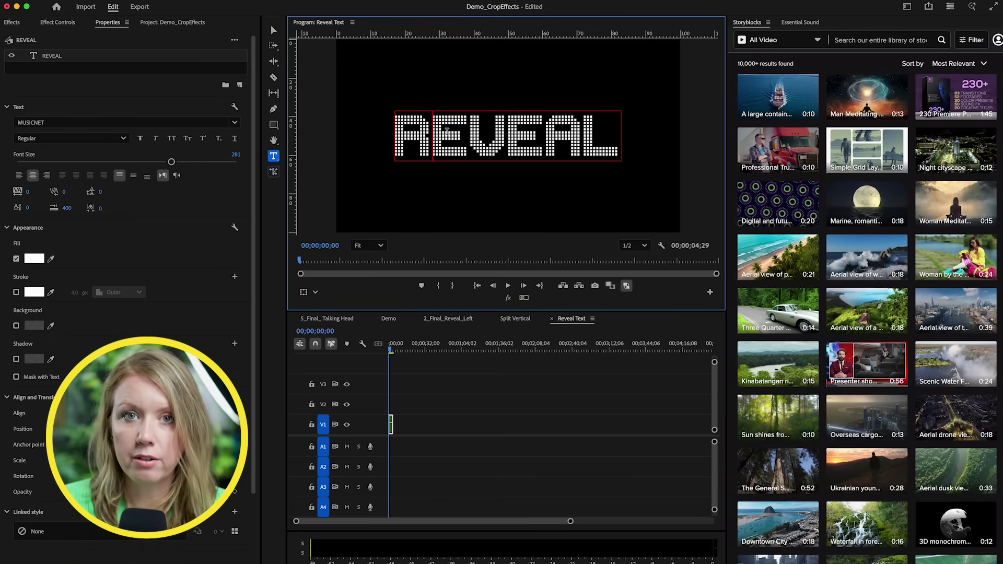
Change the fill type of the whole REVEAL text from solid to Linear Gradient
{"action": "key", "text": "ctrl+a"}
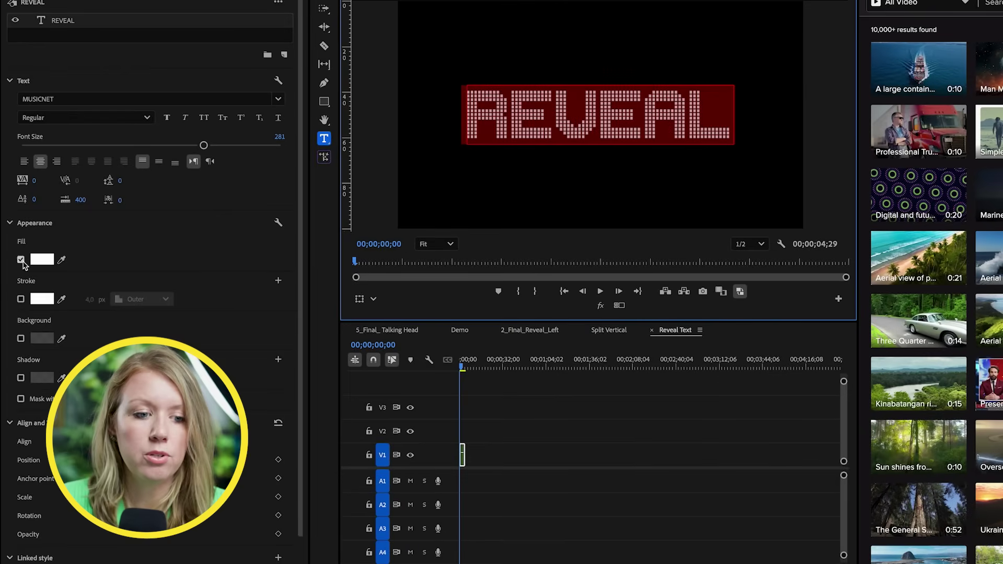
{"action": "left_click", "coordinate": [42, 260]}
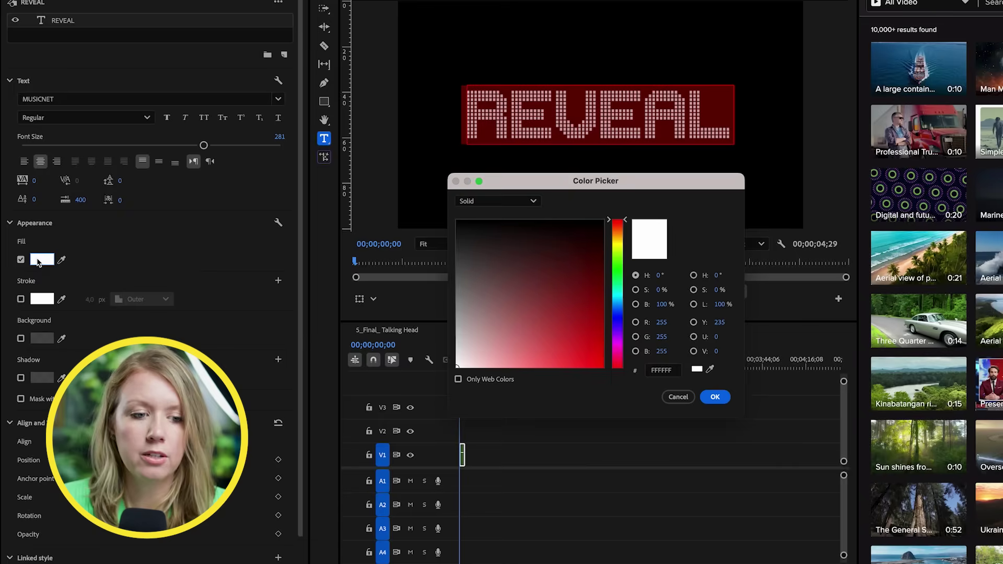
{"action": "left_click", "coordinate": [491, 202]}
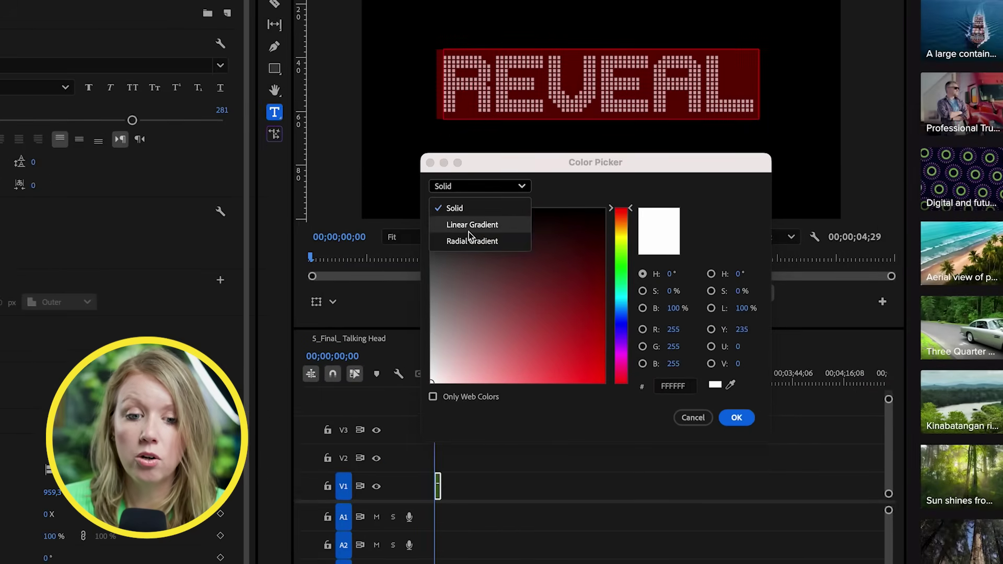
{"action": "left_click", "coordinate": [469, 236]}
{"action": "left_click", "coordinate": [477, 188]}
{"action": "left_click", "coordinate": [476, 224]}
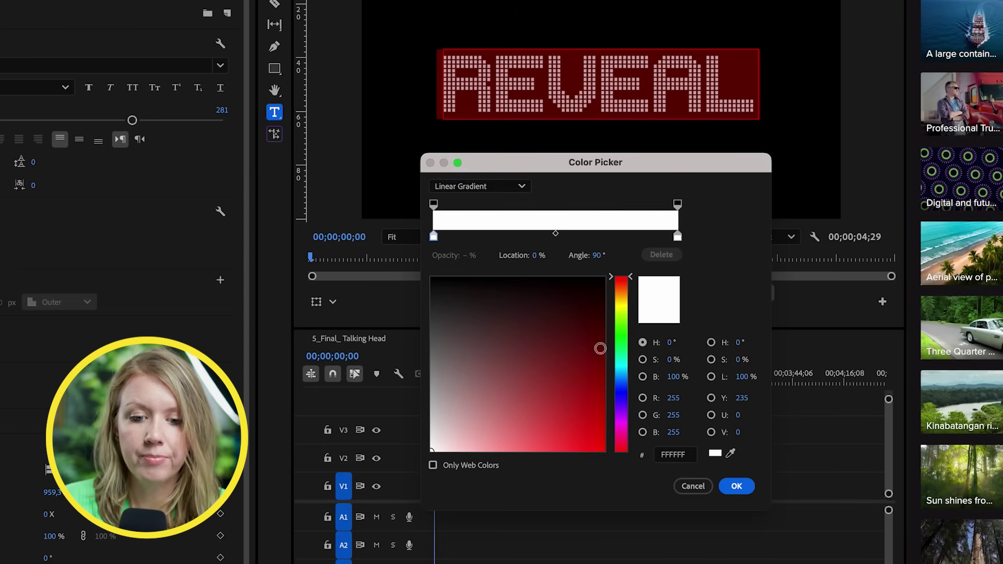
Set the gradient's start color to magenta FA24B0 and its end color to orange E98324
{"action": "left_click", "coordinate": [620, 425]}
{"action": "left_click_drag", "start_coordinate": [577, 424], "coordinate": [579, 448]}
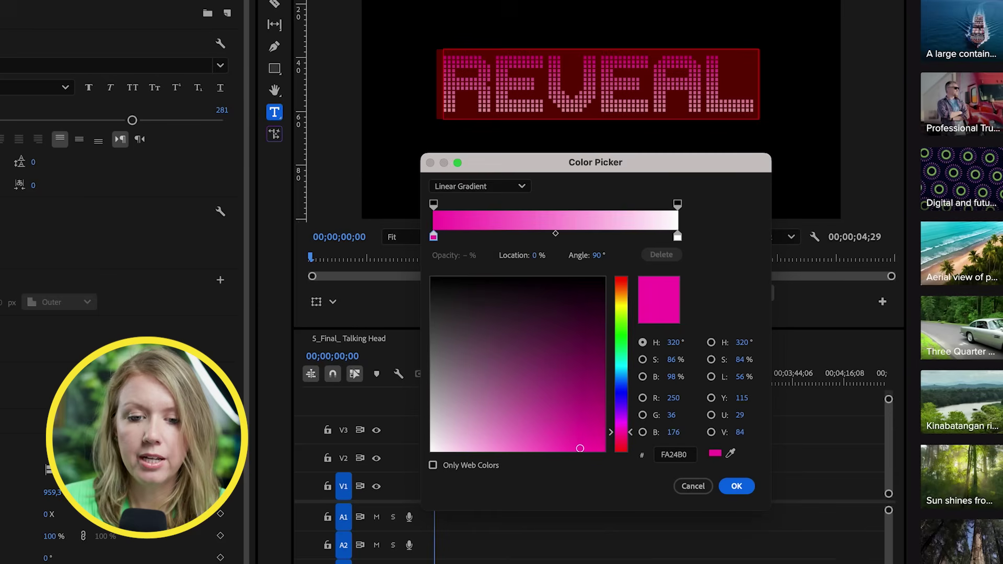
{"action": "left_click", "coordinate": [677, 237]}
{"action": "left_click_drag", "start_coordinate": [621, 319], "coordinate": [620, 290]}
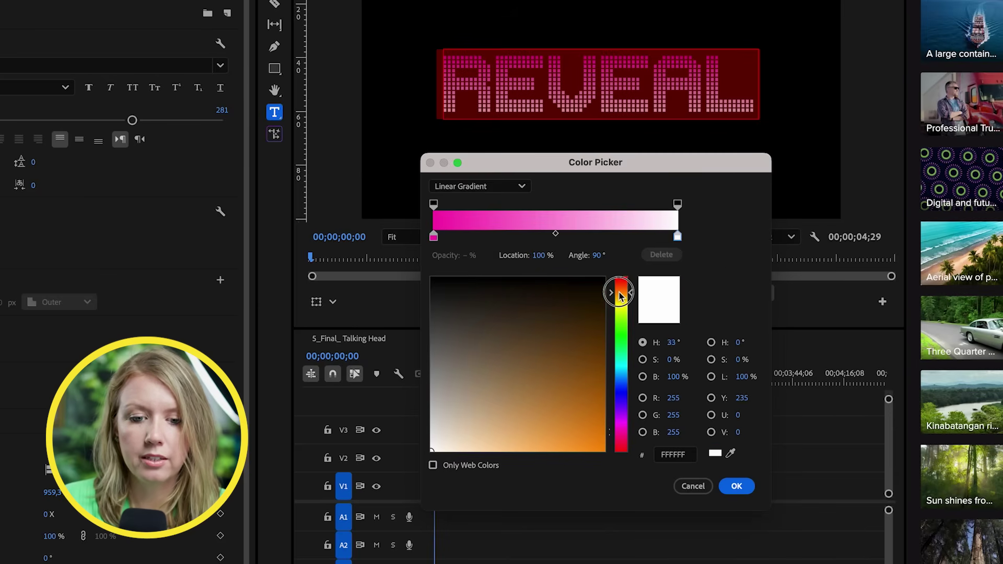
{"action": "left_click_drag", "start_coordinate": [579, 412], "coordinate": [577, 436]}
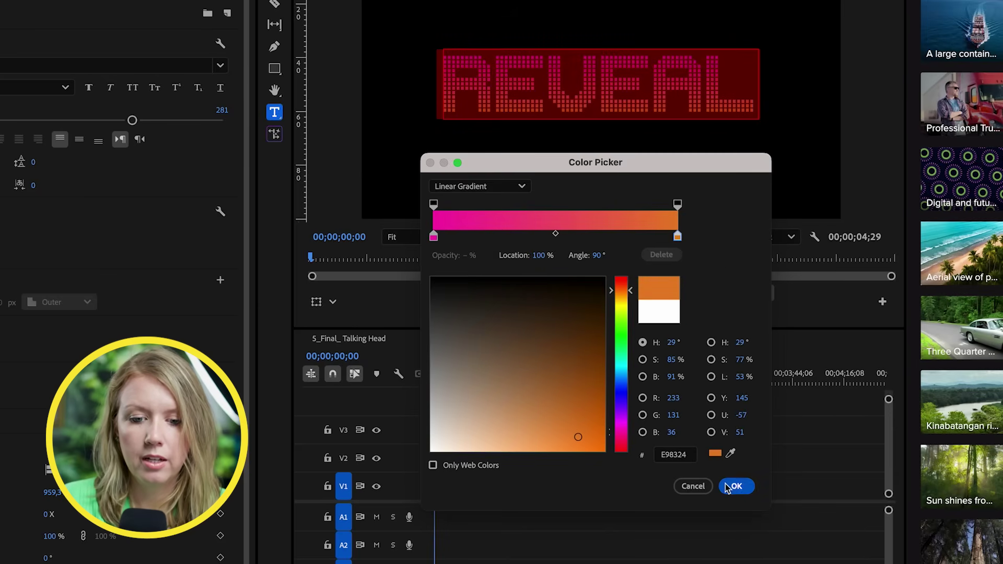
Adjust the angle of the text's linear gradient and apply the fill
{"action": "mouse_move", "coordinate": [598, 259]}
{"action": "left_mouse_down"}
{"action": "mouse_move", "coordinate": [633, 258]}
{"action": "mouse_move", "coordinate": [610, 261]}
{"action": "left_mouse_up"}
{"action": "left_click", "coordinate": [605, 256]}
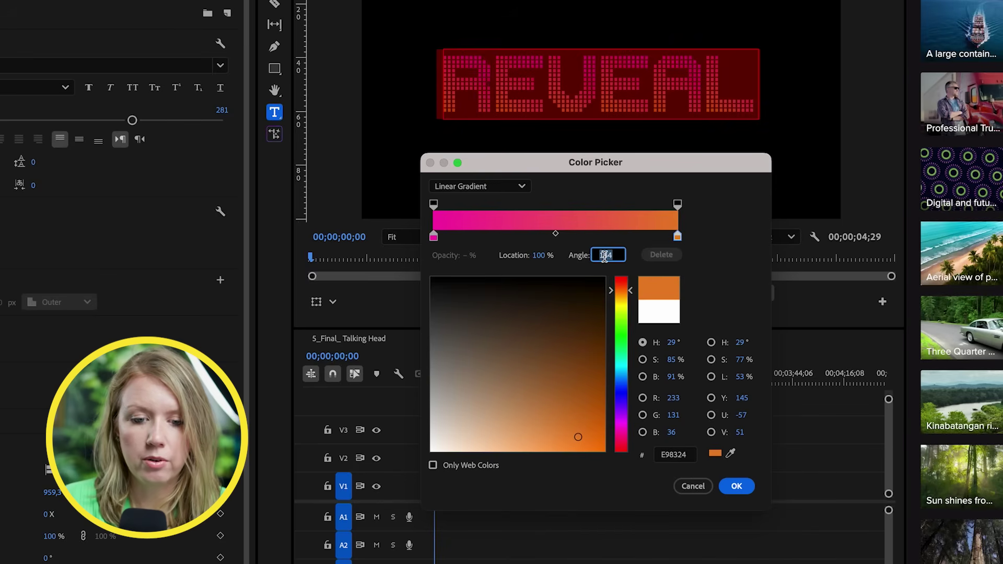
{"action": "left_click", "coordinate": [630, 246]}
{"action": "left_click", "coordinate": [598, 256]}
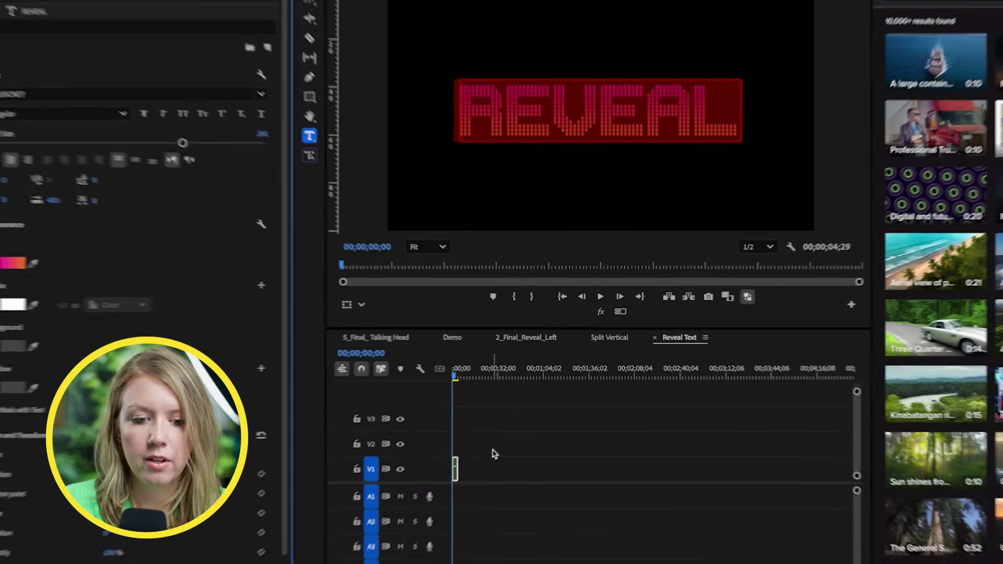
Place the playhead at 00;00;01;02 over the REVEAL title clip on V1
{"action": "left_click", "coordinate": [483, 475]}
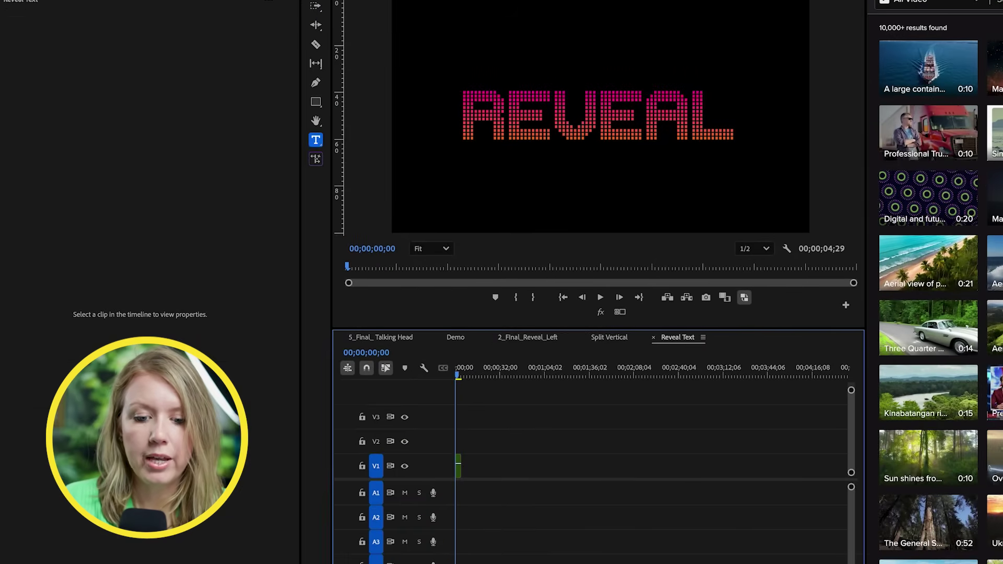
{"action": "scroll", "coordinate": [567, 427], "scroll_direction": "up", "scroll_amount": 5}
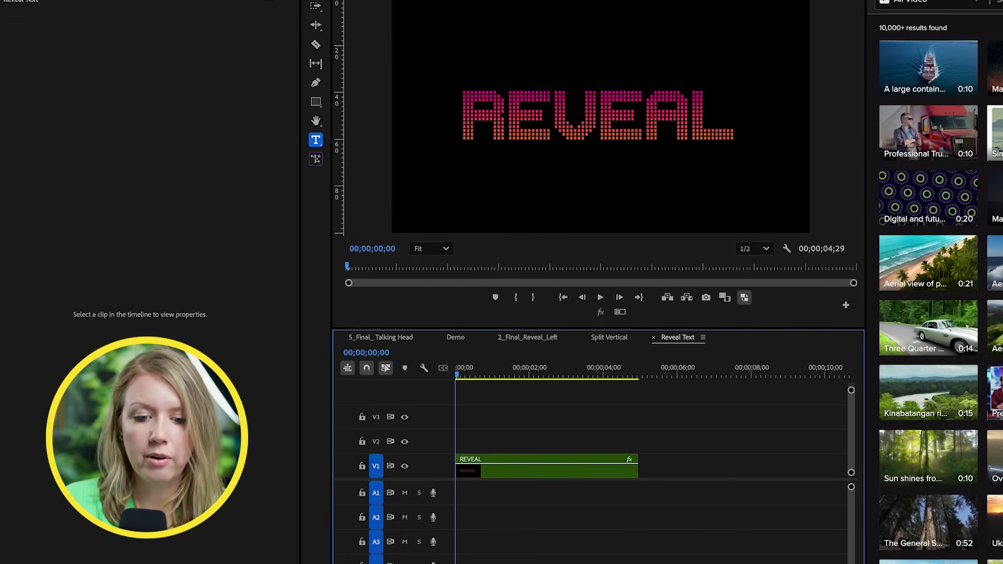
{"action": "left_click_drag", "start_coordinate": [529, 370], "coordinate": [548, 374]}
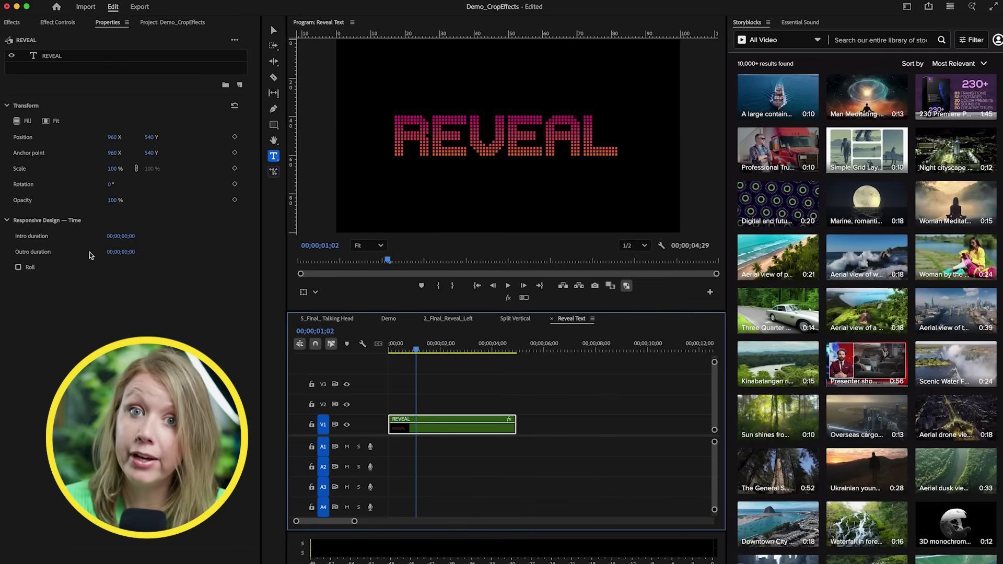
Search the effects for crop and apply the Transform Crop effect to the REVEAL clip
{"action": "left_click", "coordinate": [12, 22]}
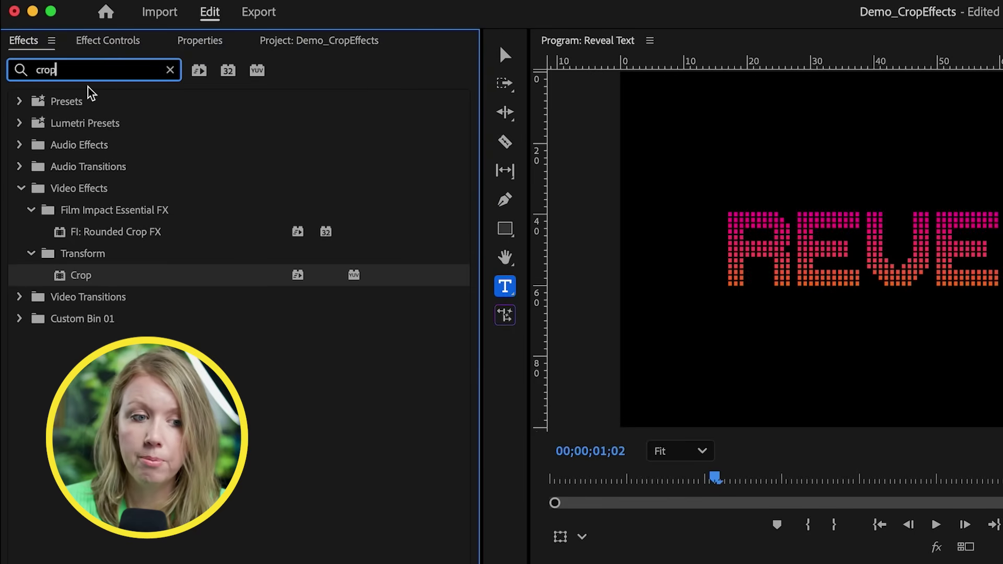
{"action": "left_click_drag", "start_coordinate": [60, 282], "coordinate": [736, 563]}
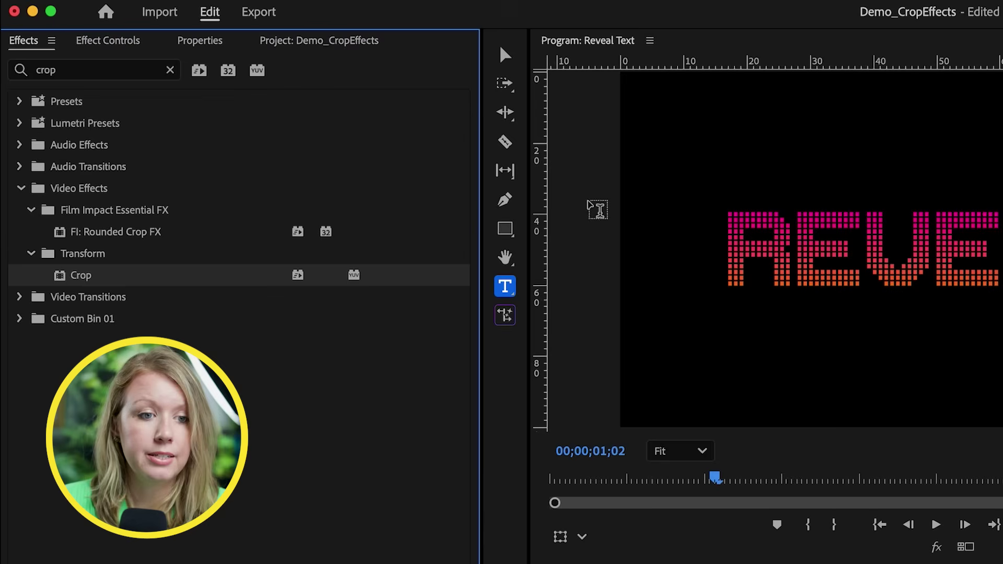
Open the REVEAL clip's effect settings, select the Crop effect and collapse the Motion properties
{"action": "left_click", "coordinate": [105, 39]}
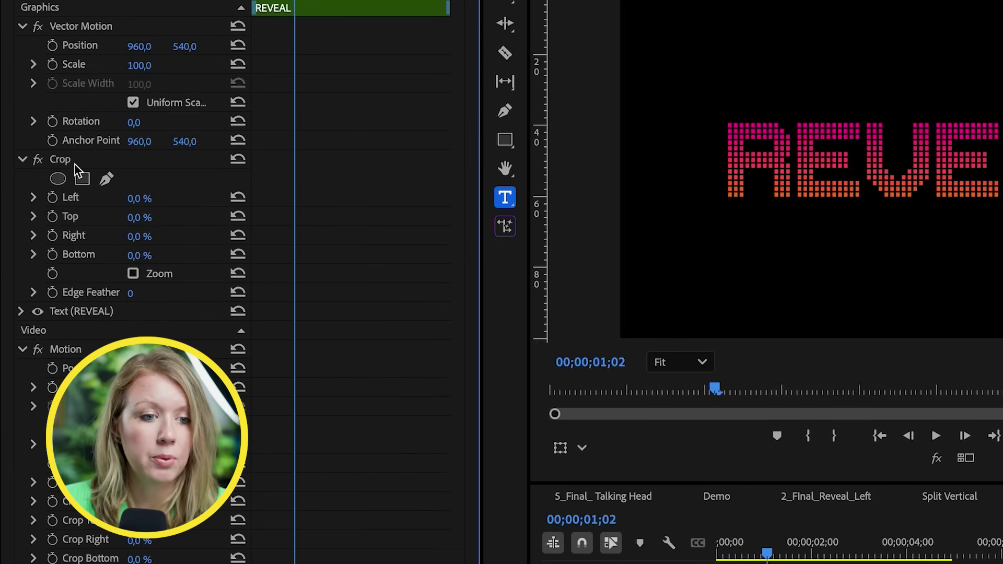
{"action": "left_click", "coordinate": [65, 162]}
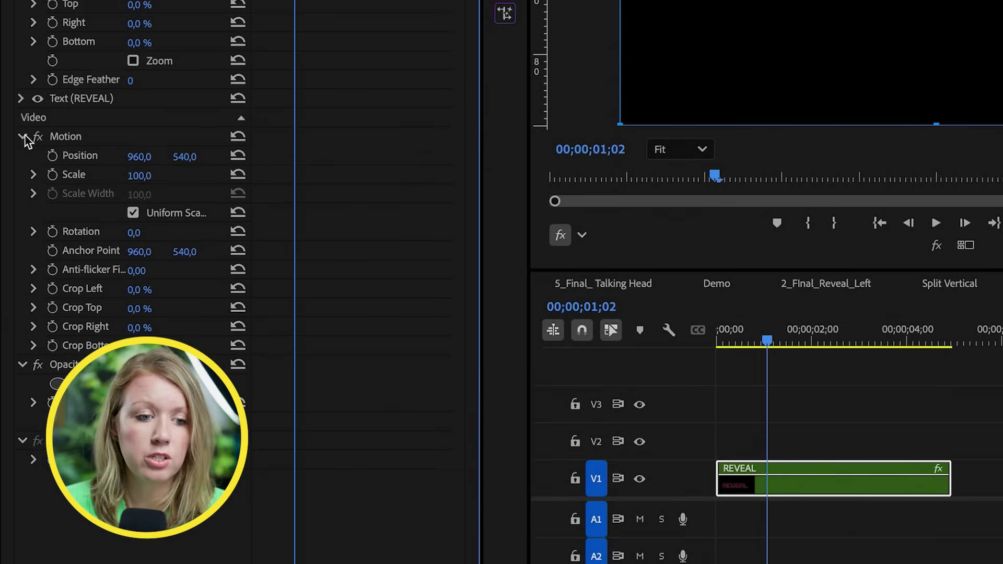
{"action": "left_click", "coordinate": [23, 137]}
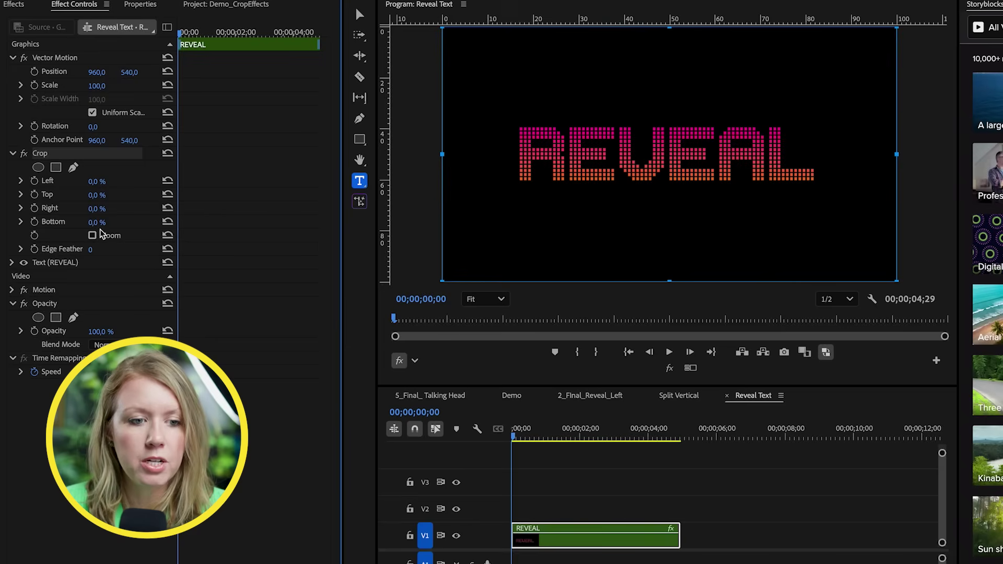
Keyframe the Crop effect's bottom value from 70% at the clip's start to 19% at 00;00;00;27
{"action": "left_click_drag", "start_coordinate": [92, 223], "coordinate": [152, 224]}
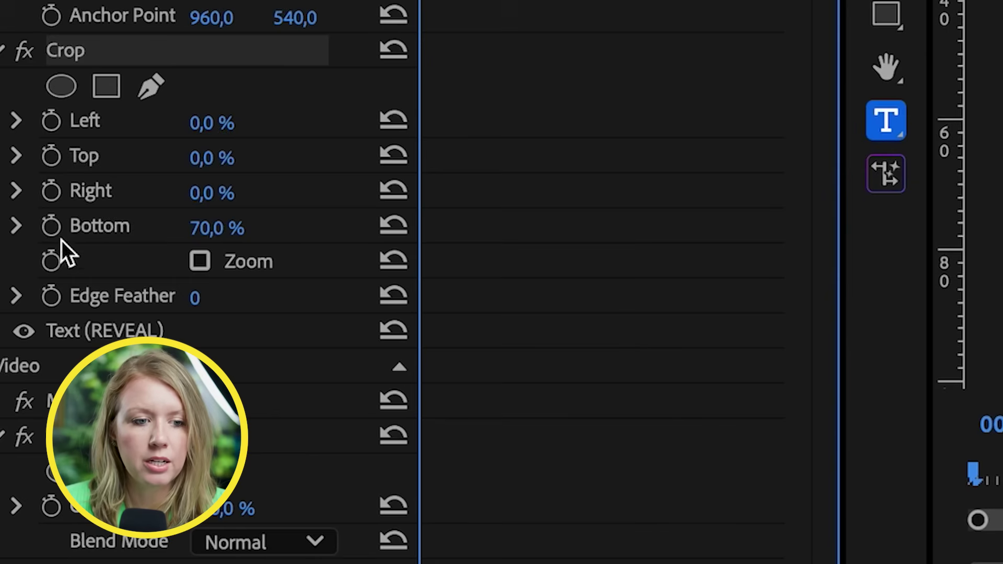
{"action": "left_click", "coordinate": [34, 223]}
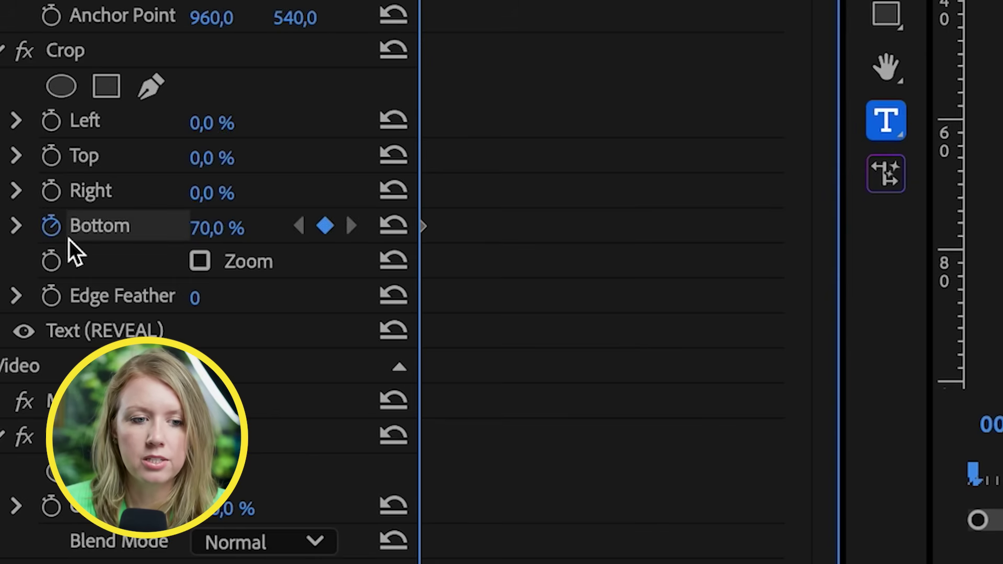
{"action": "left_click_drag", "start_coordinate": [419, 0], "coordinate": [457, 0]}
{"action": "left_click_drag", "start_coordinate": [194, 36], "coordinate": [203, 36]}
{"action": "left_click", "coordinate": [119, 226]}
{"action": "type", "text": "42"}
{"action": "key", "text": "Return"}
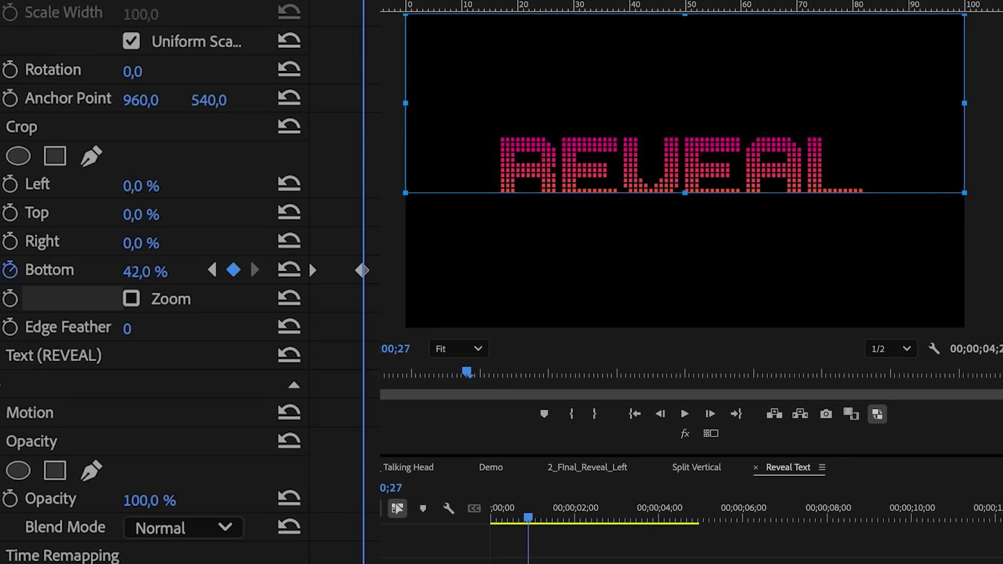
{"action": "left_click_drag", "start_coordinate": [145, 271], "coordinate": [133, 271]}
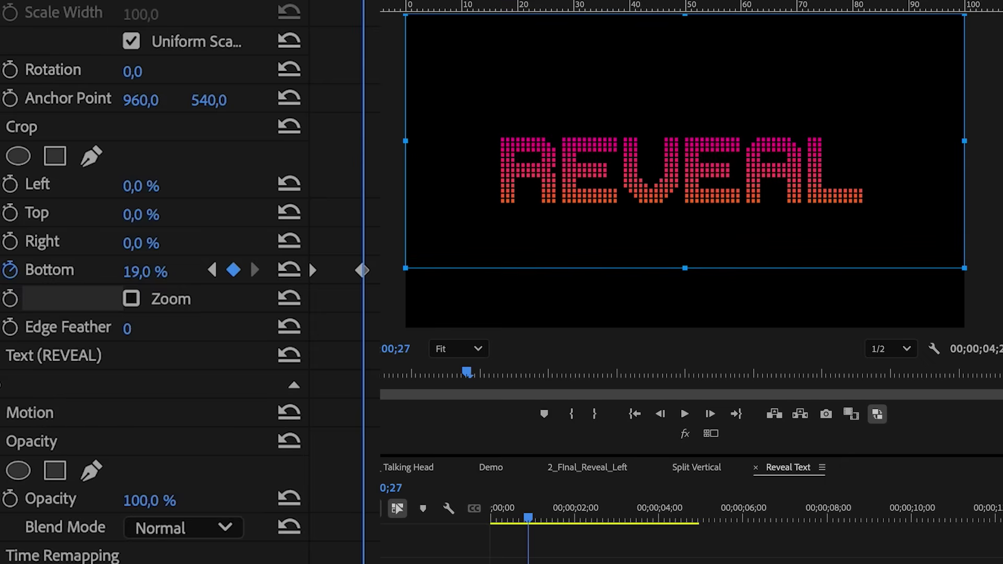
Play back the REVEAL clip from its start to check the cropped text reveal
{"action": "key", "text": "Home"}
{"action": "key", "text": "space"}
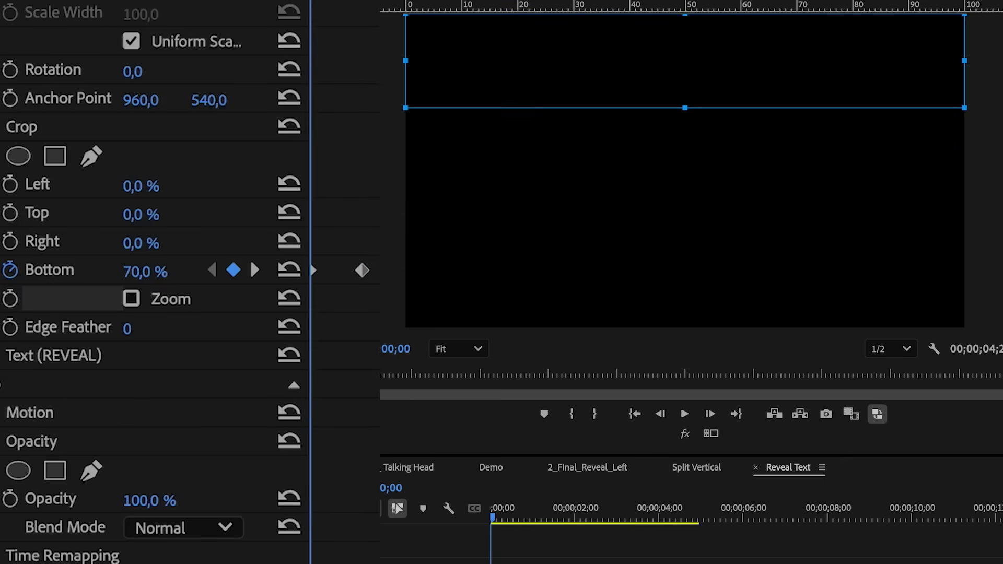
{"action": "key", "text": "space"}
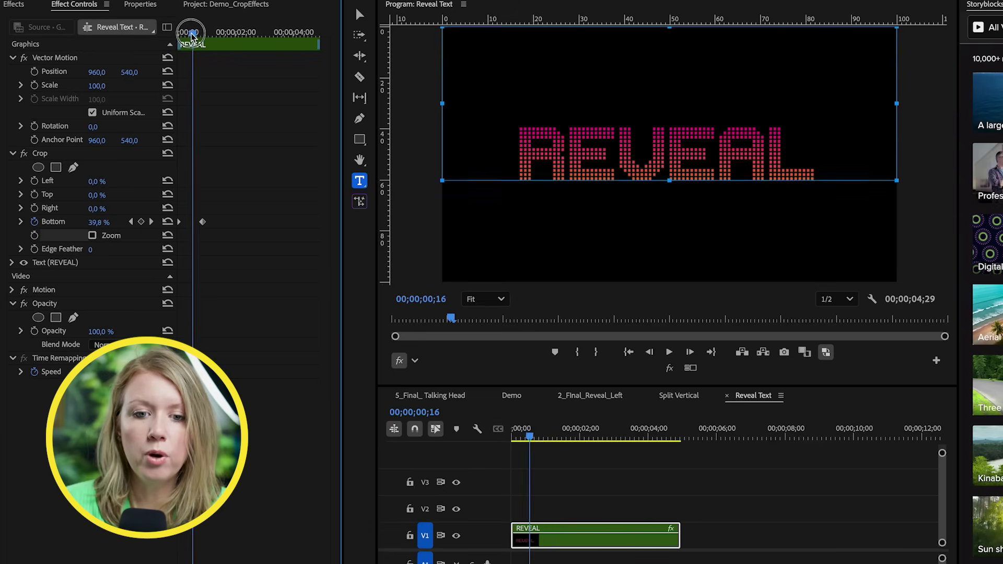
Set the crop's edge feather to 100, move the second bottom keyframe to about 1.5 seconds, and play back the softened reveal
{"action": "left_click", "coordinate": [190, 35]}
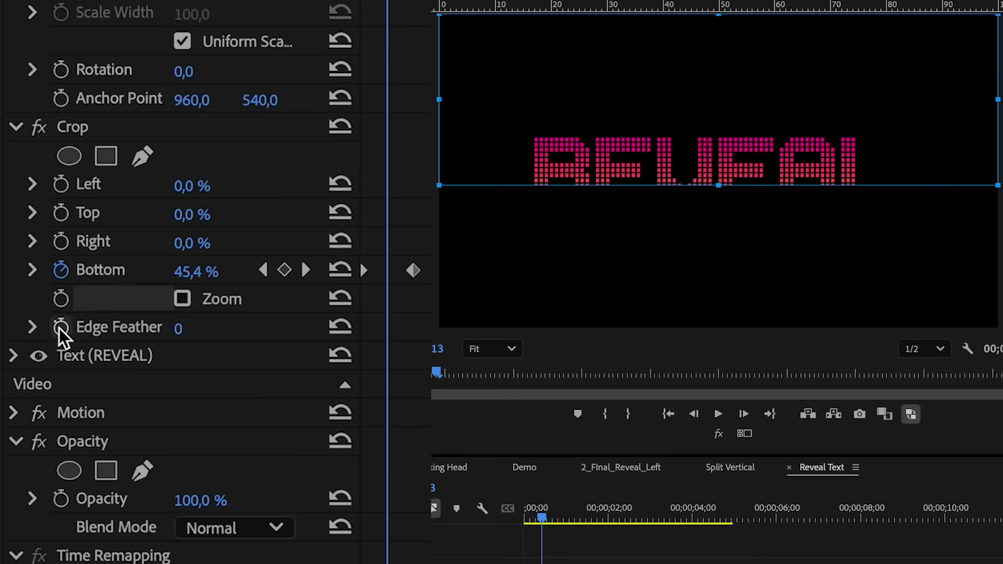
{"action": "left_click", "coordinate": [33, 328]}
{"action": "left_click_drag", "start_coordinate": [185, 378], "coordinate": [295, 402]}
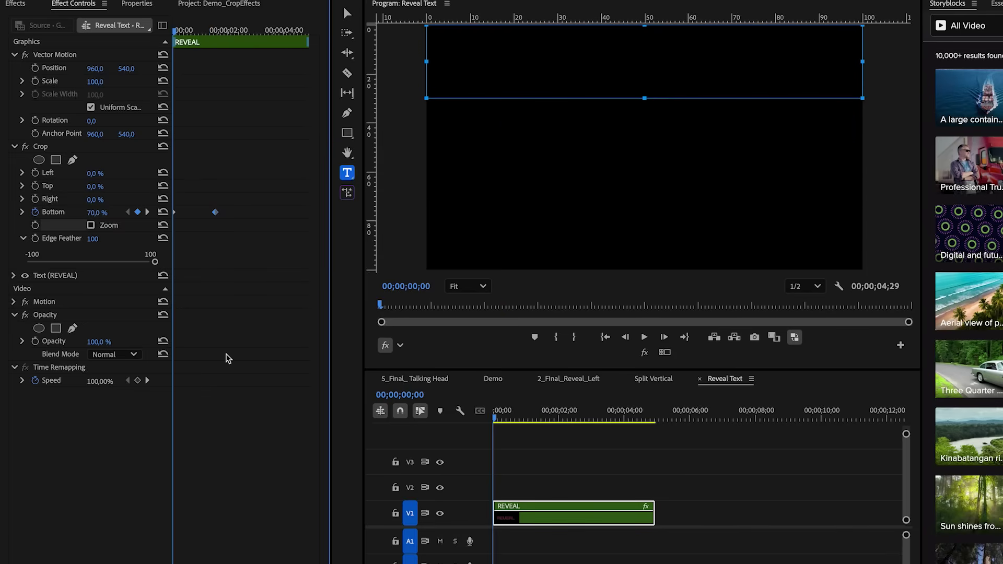
{"action": "key", "text": "space"}
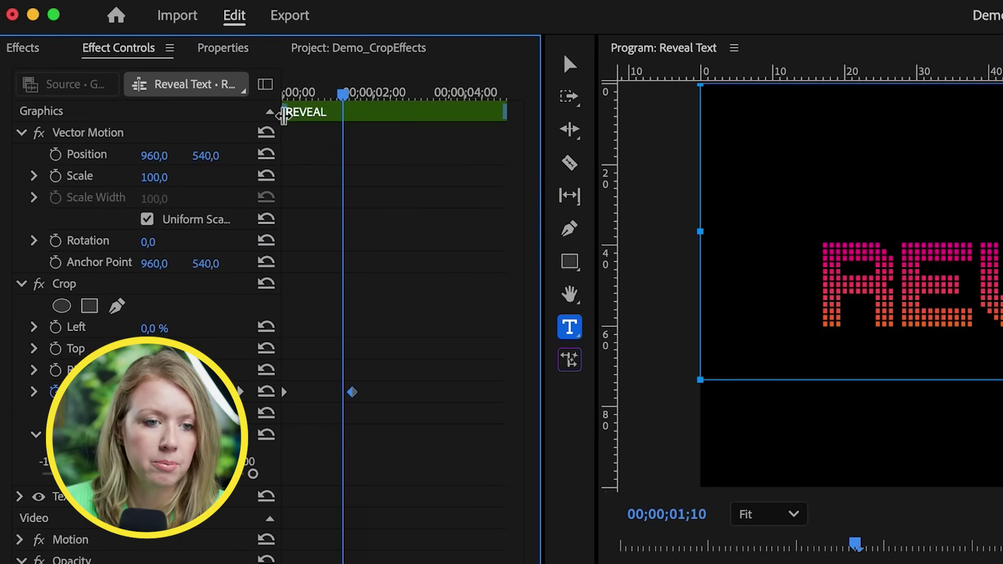
Extend the clip's intro range just past the second bottom keyframe, and apply Ease In to that keyframe and Ease Out to the first
{"action": "mouse_move", "coordinate": [283, 115]}
{"action": "left_mouse_down"}
{"action": "mouse_move", "coordinate": [336, 113]}
{"action": "mouse_move", "coordinate": [363, 127]}
{"action": "left_mouse_up"}
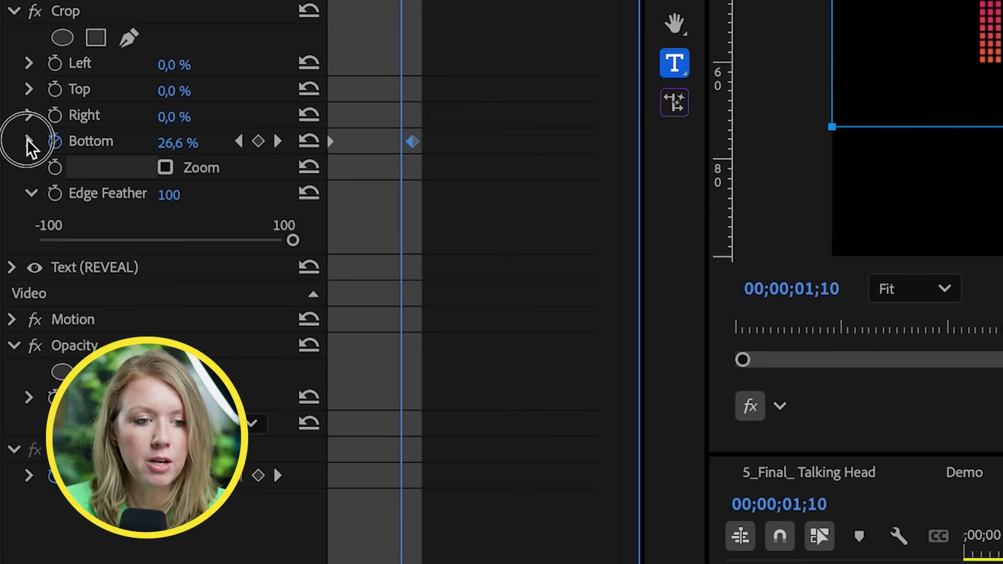
{"action": "left_click", "coordinate": [18, 187]}
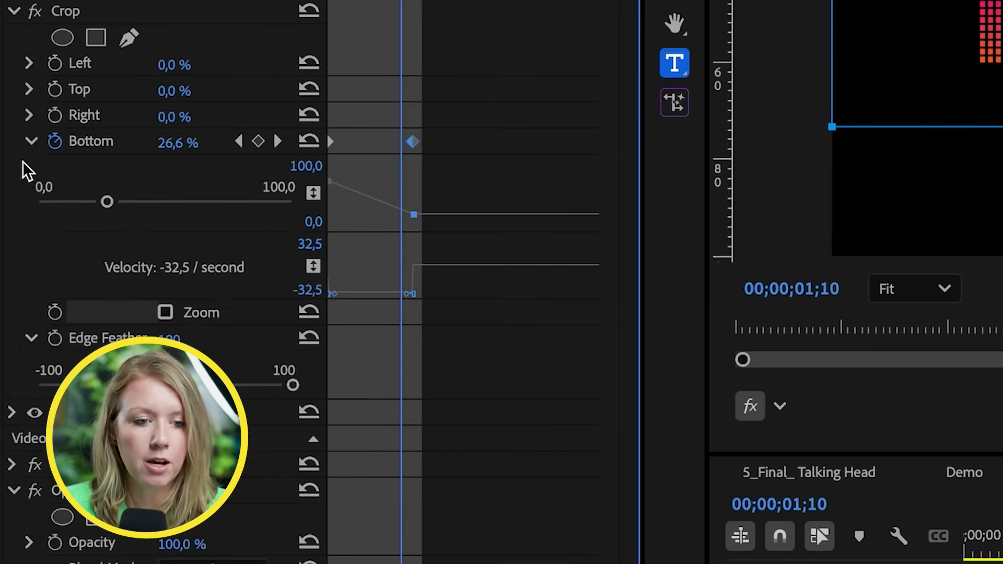
{"action": "right_click", "coordinate": [413, 142]}
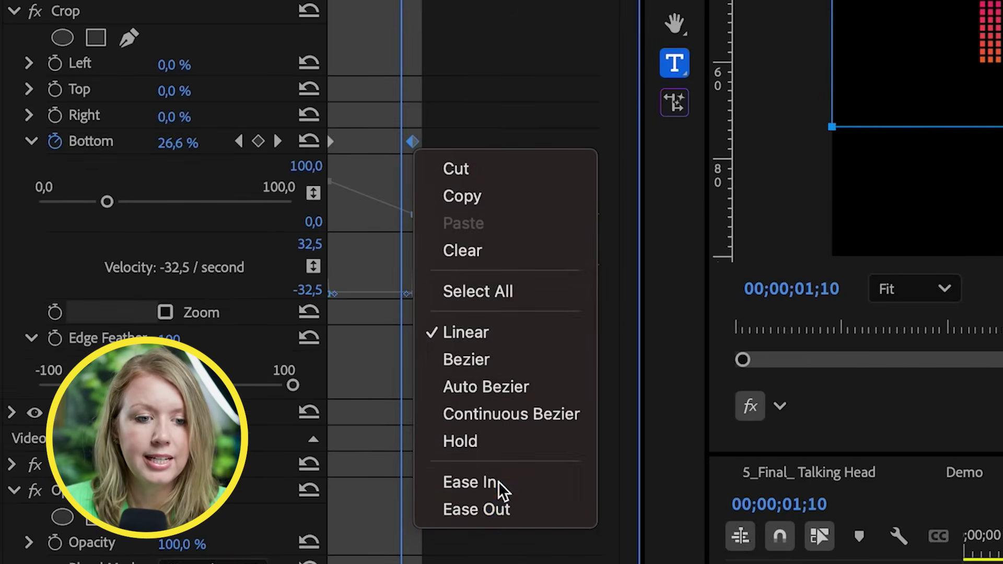
{"action": "left_click", "coordinate": [498, 483]}
{"action": "right_click", "coordinate": [332, 141]}
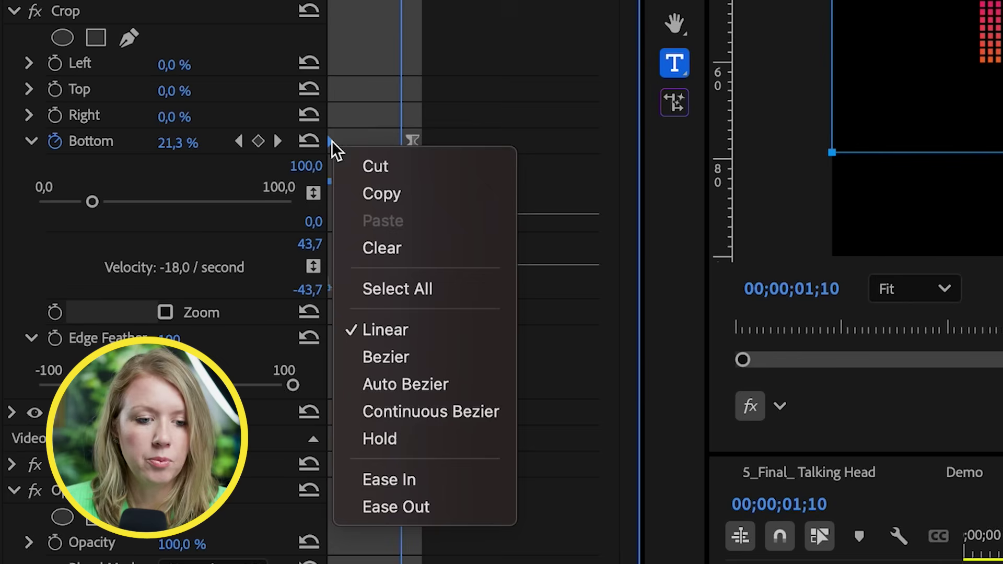
{"action": "left_click", "coordinate": [418, 506]}
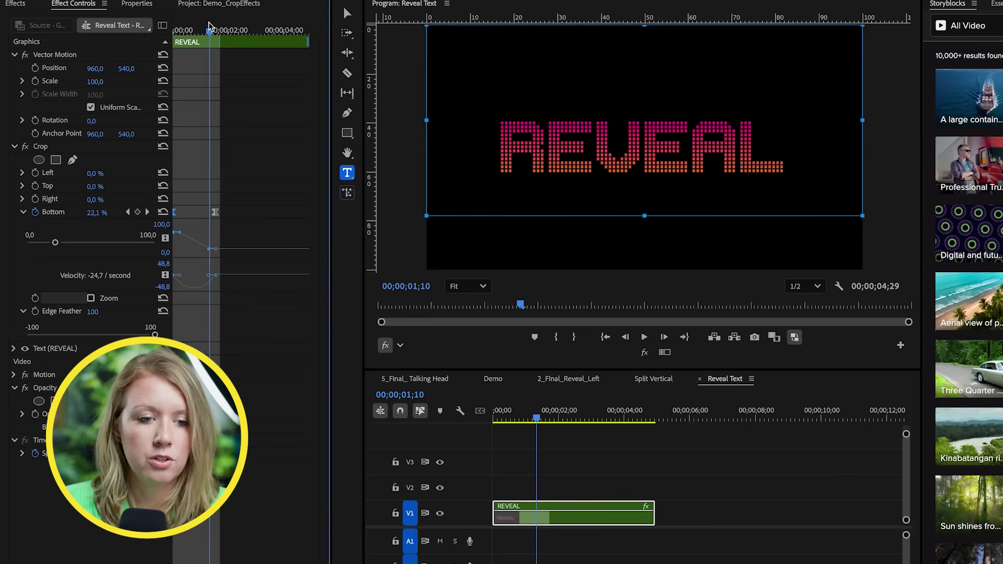
Play back the eased reveal from the start and stop at 00;00;04;00
{"action": "key", "text": "Home"}
{"action": "key", "text": "space"}
{"action": "key", "text": "space"}
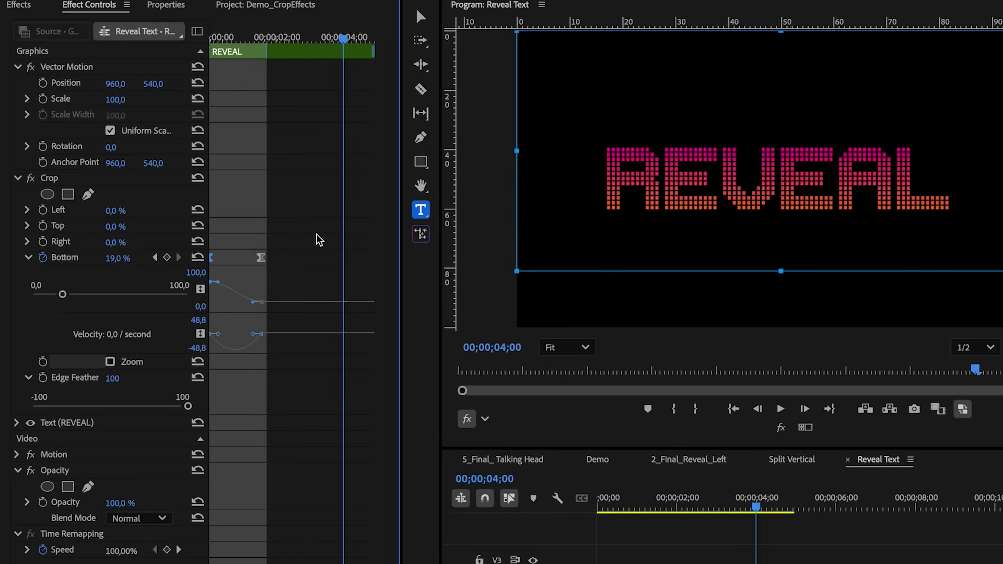
Keyframe the Crop effect's top value from 0% at 00;00;04;00 to 79% at 00;00;04;26
{"action": "left_click", "coordinate": [43, 226]}
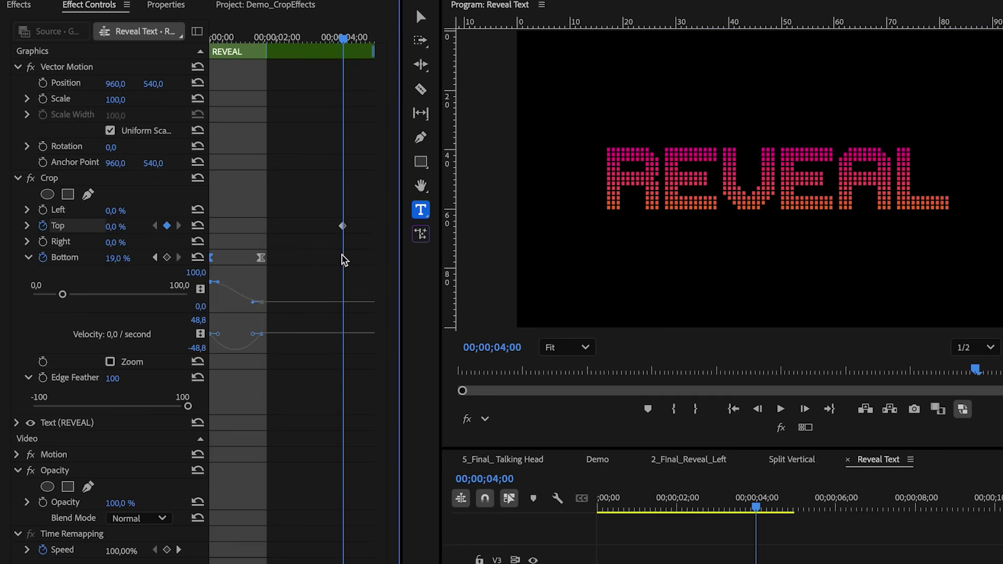
{"action": "left_click", "coordinate": [347, 38]}
{"action": "left_click_drag", "start_coordinate": [348, 39], "coordinate": [372, 39]}
{"action": "left_click", "coordinate": [55, 181]}
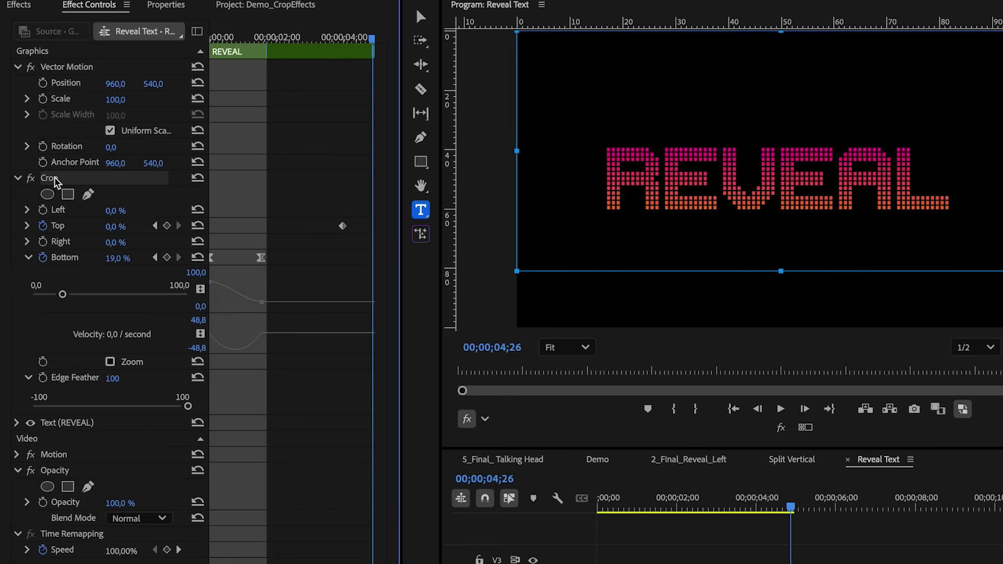
{"action": "left_click_drag", "start_coordinate": [113, 229], "coordinate": [157, 230]}
Preview the closing crop and move the first top keyframe earlier, to about 3.5 seconds, to slow the text's disappearance
{"action": "left_click", "coordinate": [336, 38]}
{"action": "key", "text": "space"}
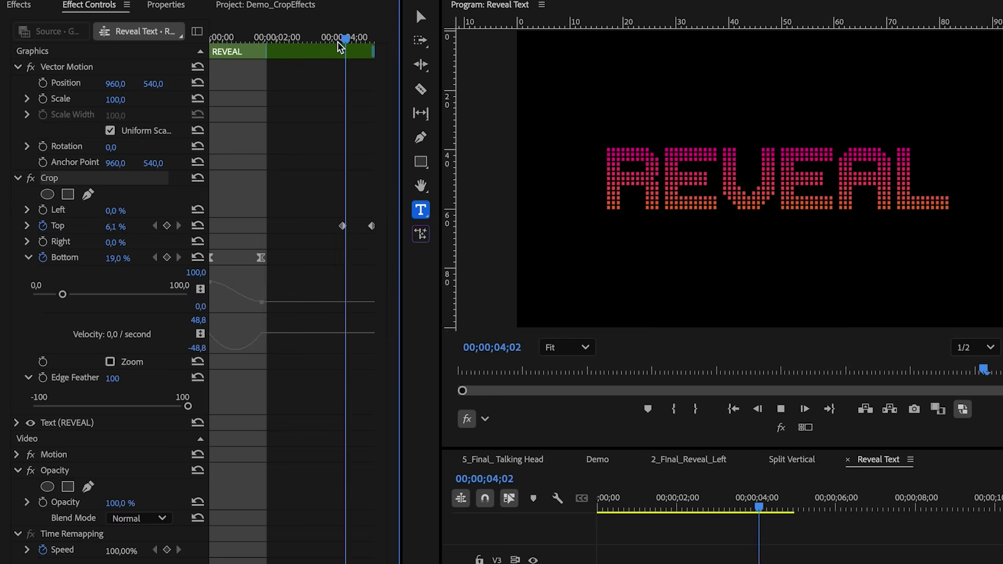
{"action": "mouse_move", "coordinate": [345, 41]}
{"action": "left_mouse_down"}
{"action": "mouse_move", "coordinate": [358, 40]}
{"action": "mouse_move", "coordinate": [342, 45]}
{"action": "left_mouse_up"}
{"action": "key", "text": "space"}
{"action": "left_click_drag", "start_coordinate": [342, 225], "coordinate": [369, 232]}
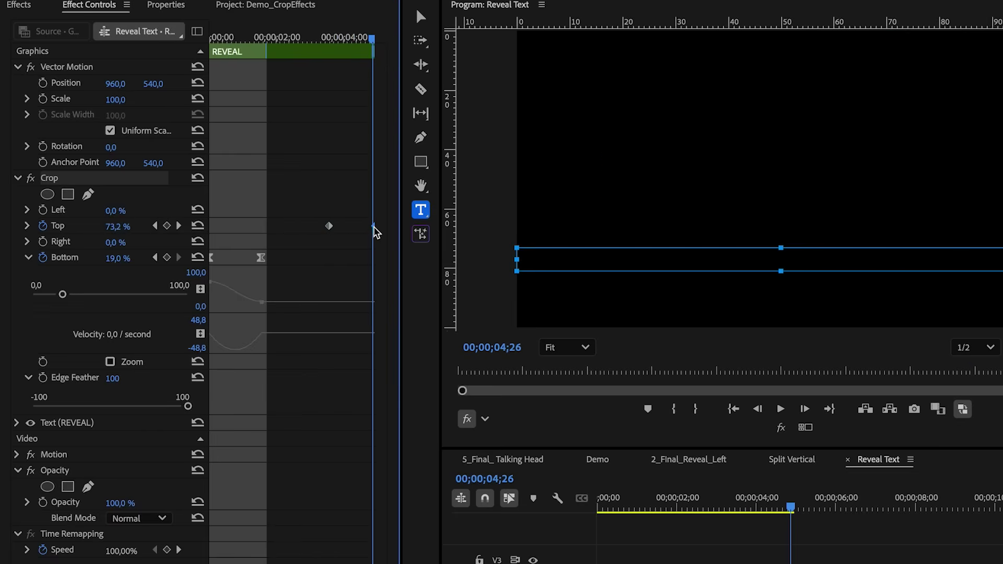
Apply Ease Out to the first top crop keyframe and Ease In to the last one
{"action": "right_click", "coordinate": [325, 229]}
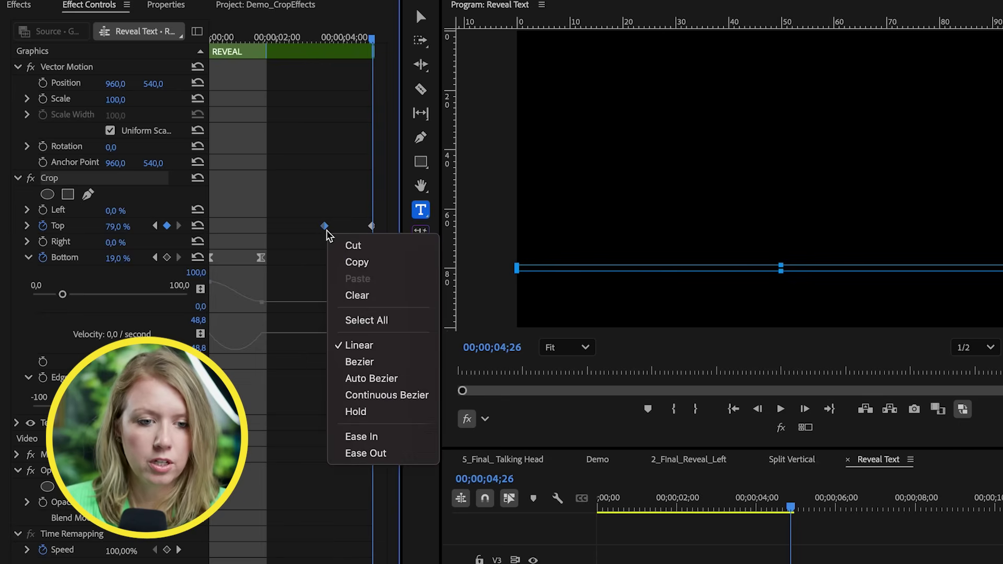
{"action": "left_click", "coordinate": [362, 453]}
{"action": "right_click", "coordinate": [372, 229]}
{"action": "left_click", "coordinate": [410, 434]}
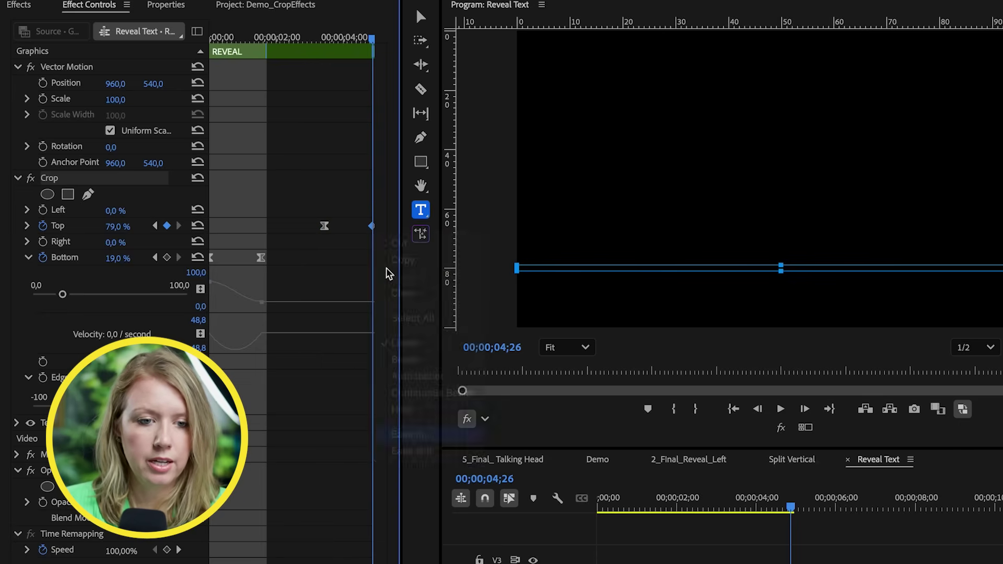
Extend the clip's outro range back to just before the first top keyframe and play the whole animation from the start
{"action": "left_click_drag", "start_coordinate": [366, 52], "coordinate": [320, 45]}
{"action": "left_click", "coordinate": [315, 41]}
{"action": "key", "text": "Home"}
{"action": "key", "text": "space"}
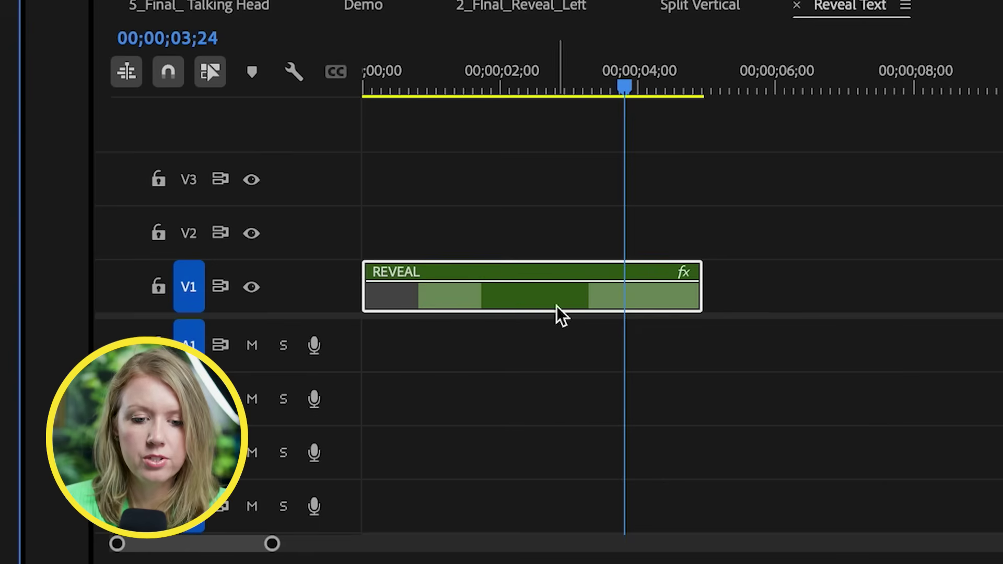
Lengthen the REVEAL clip on V1 by extending its end to about 00;00;07;27
{"action": "left_click", "coordinate": [444, 308]}
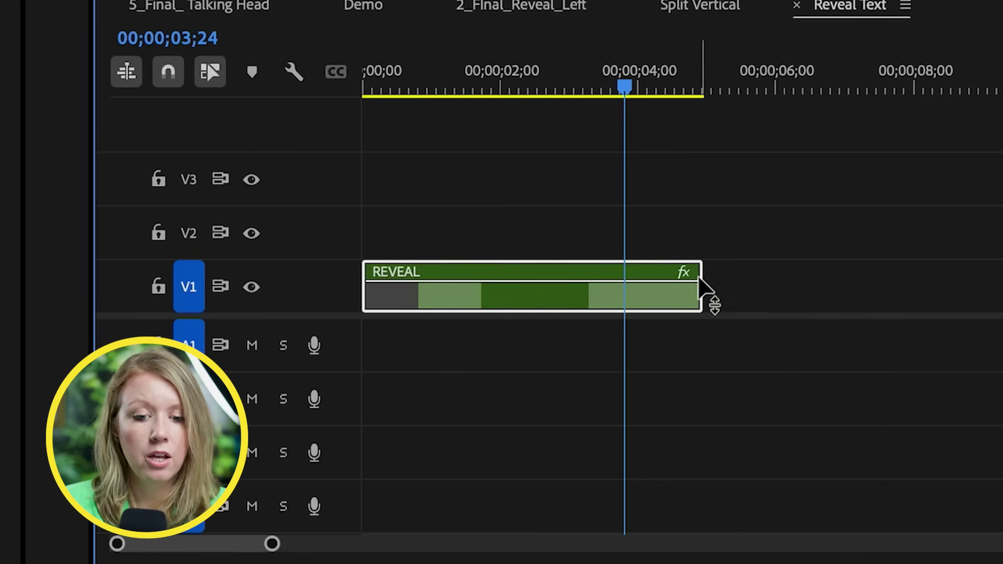
{"action": "left_click_drag", "start_coordinate": [701, 264], "coordinate": [708, 269]}
{"action": "left_click_drag", "start_coordinate": [821, 262], "coordinate": [902, 265]}
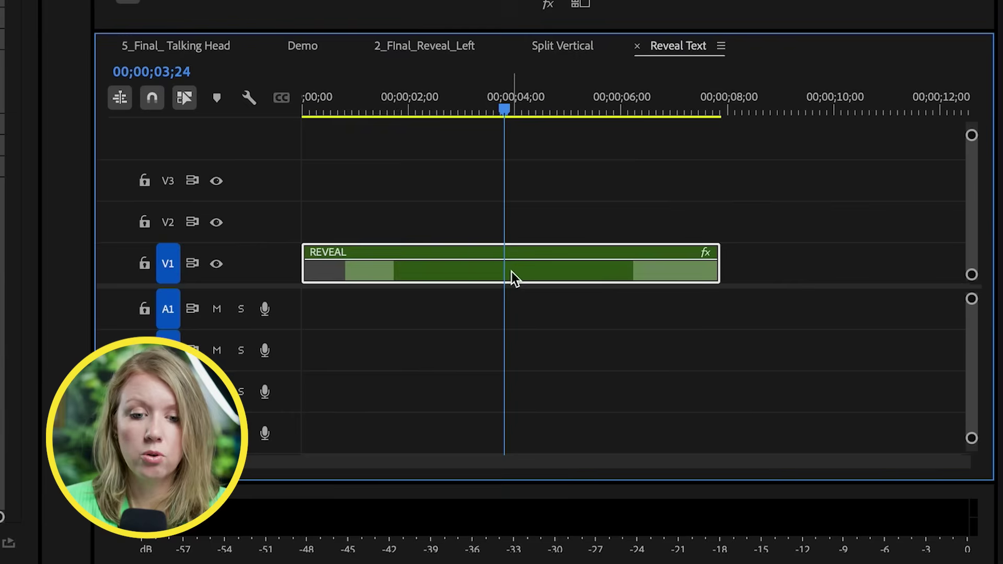
Export the REVEAL clip as a motion graphics template named Reveal Text to the Local Templates Folder, with a video preview included
{"action": "right_click", "coordinate": [512, 276]}
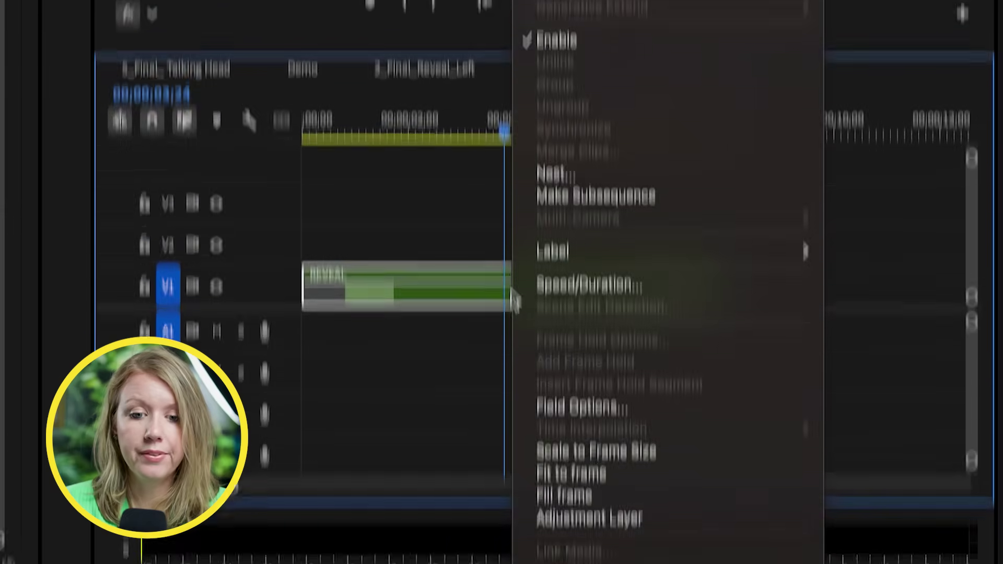
{"action": "left_click", "coordinate": [627, 252]}
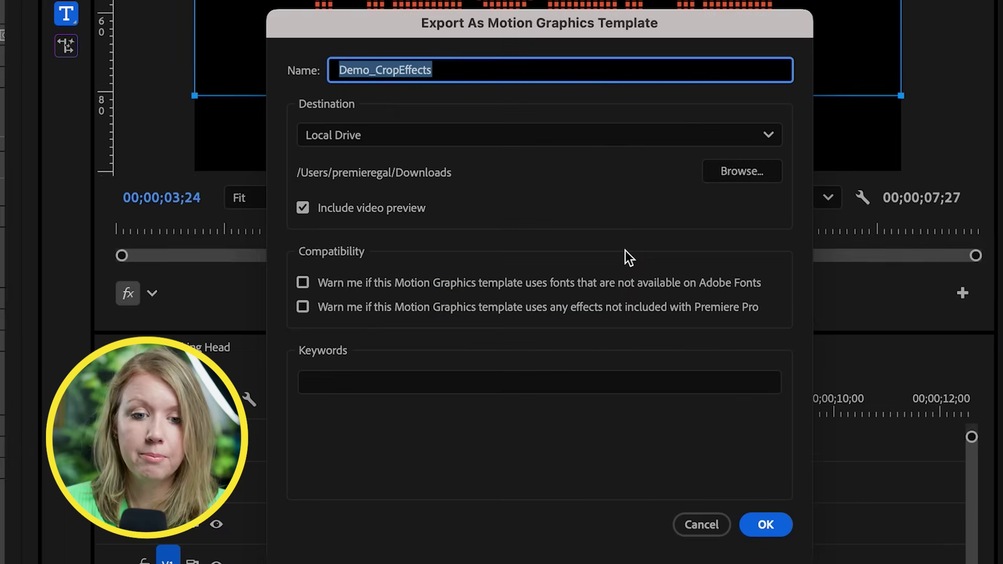
{"action": "type", "text": "Reveal Text"}
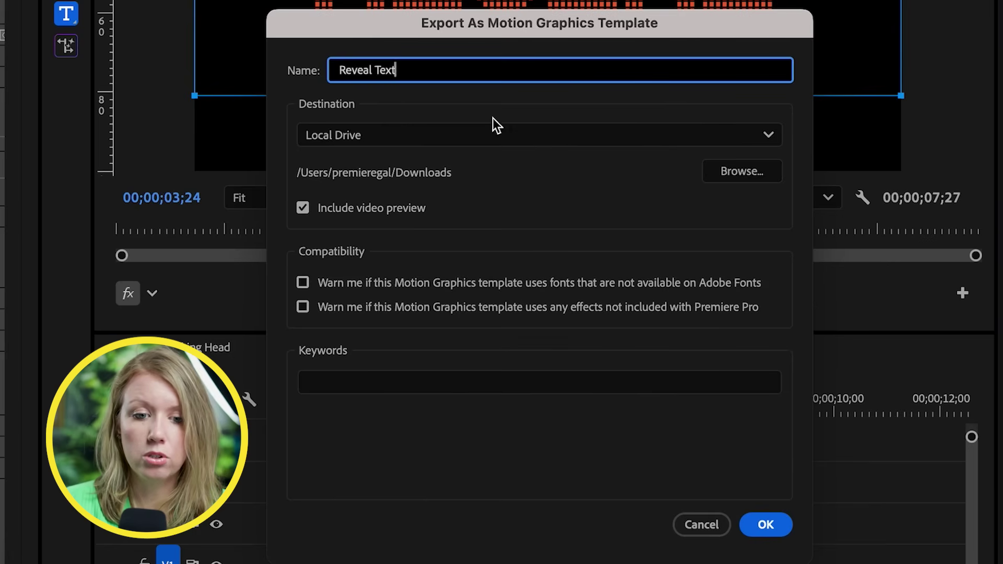
{"action": "left_click", "coordinate": [492, 138]}
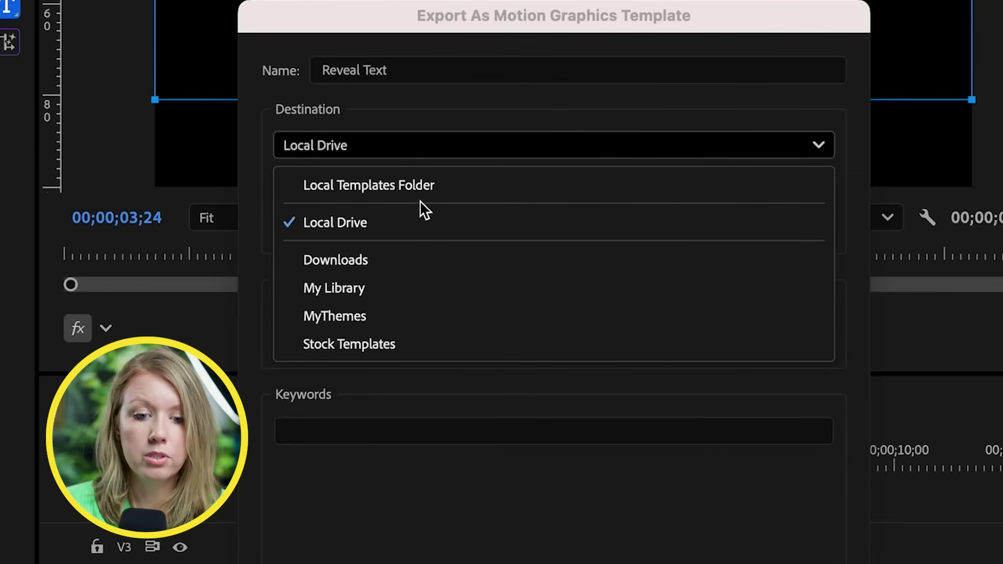
{"action": "left_click", "coordinate": [418, 187]}
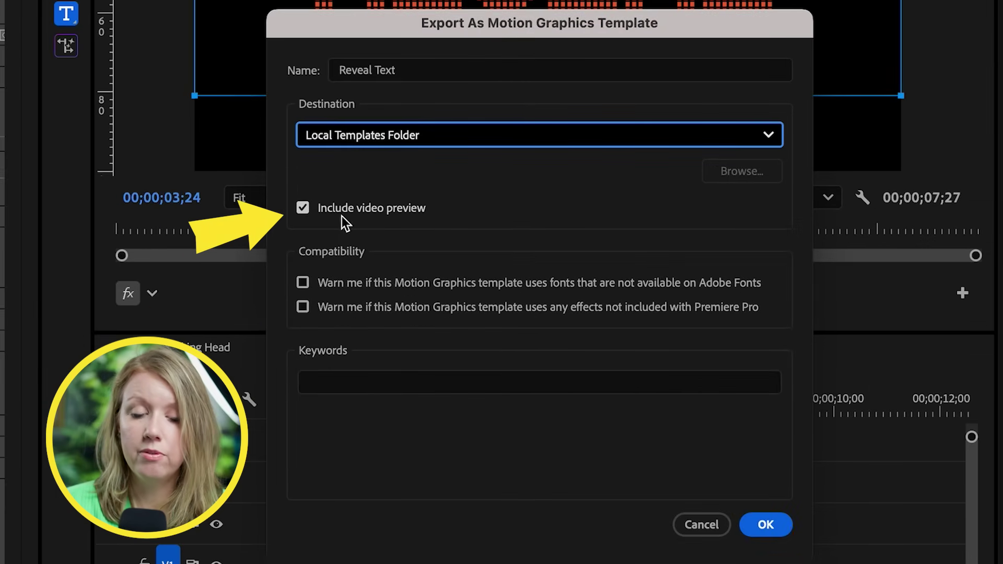
{"action": "left_click", "coordinate": [777, 519]}
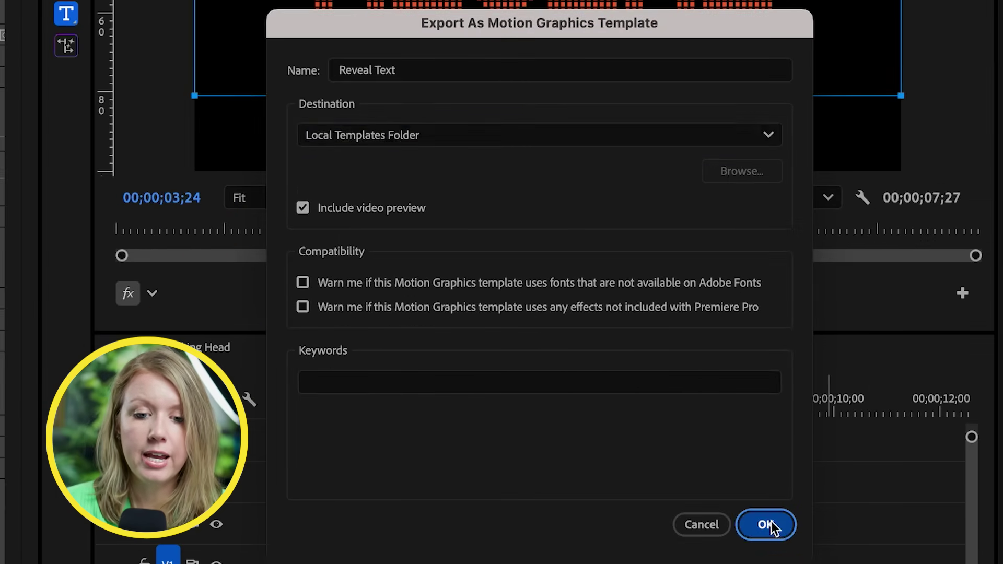
Show the Graphics Templates library to find the exported Reveal Text template
{"action": "left_click", "coordinate": [422, 18]}
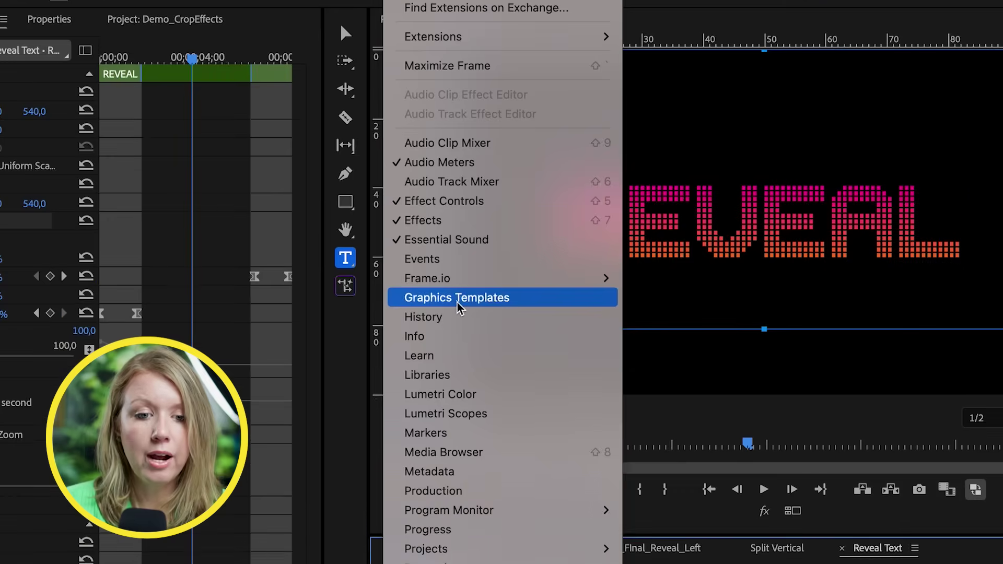
{"action": "left_click", "coordinate": [424, 356]}
{"action": "left_click", "coordinate": [600, 89]}
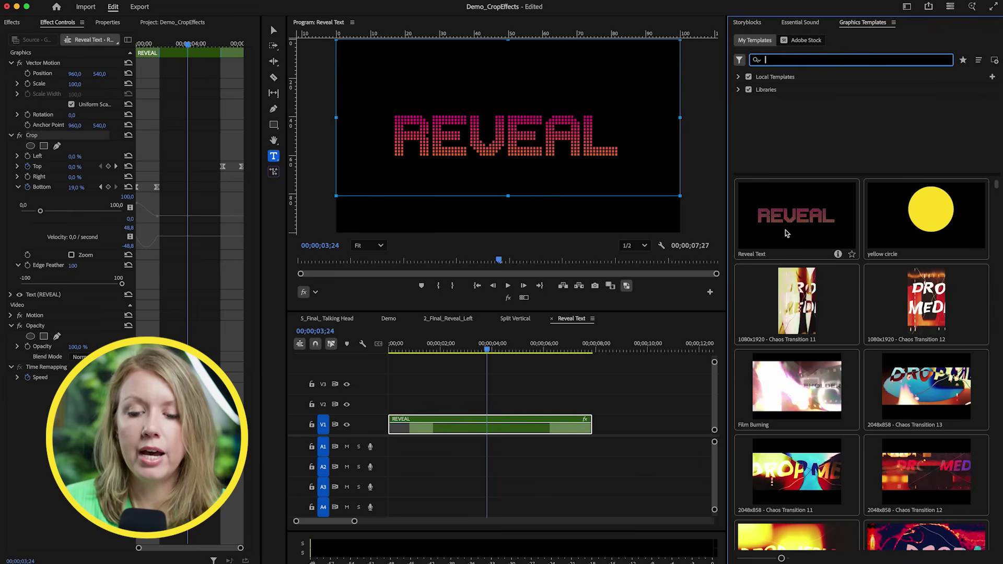
Place the Reveal Text template on V1 at about 00;00;09;00, after the existing REVEAL clip, and scrub through its beginning
{"action": "left_click_drag", "start_coordinate": [787, 233], "coordinate": [647, 426]}
{"action": "left_click", "coordinate": [645, 339]}
{"action": "left_click_drag", "start_coordinate": [644, 338], "coordinate": [677, 424]}
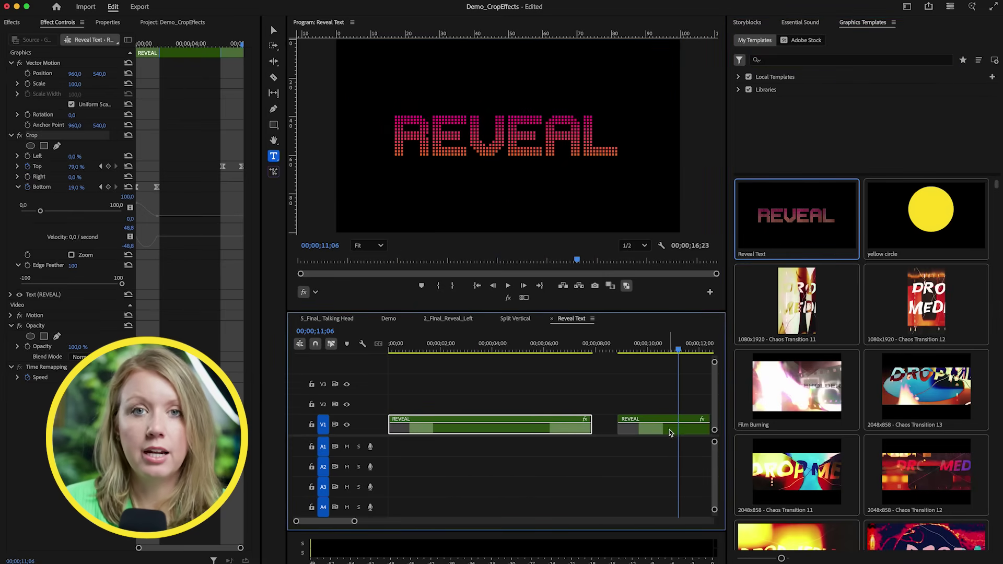
Delete the second REVEAL clip, added from the template, from V1
{"action": "left_click", "coordinate": [674, 427]}
{"action": "key", "text": "Delete"}
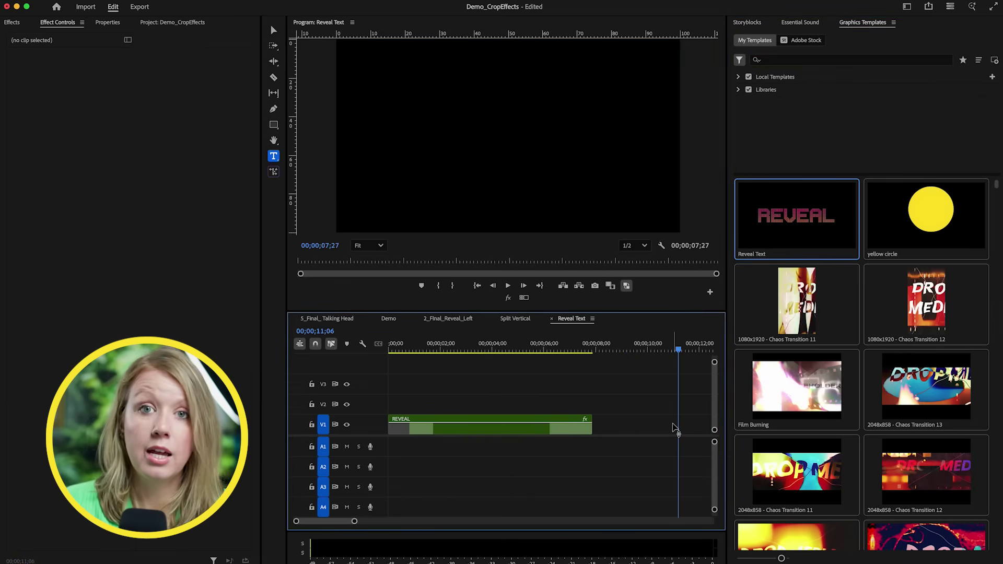
{"action": "left_click_drag", "start_coordinate": [673, 428], "coordinate": [493, 381]}
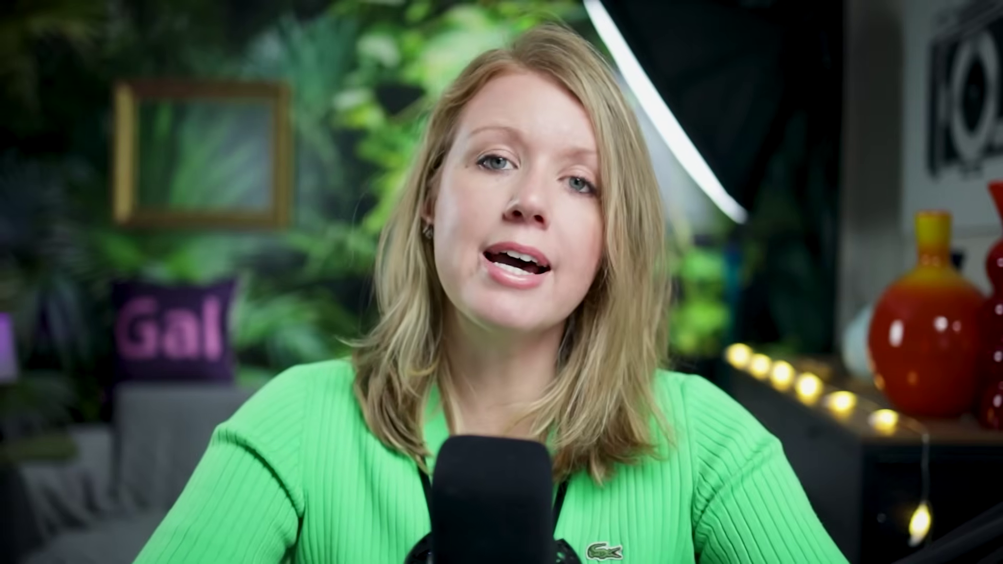
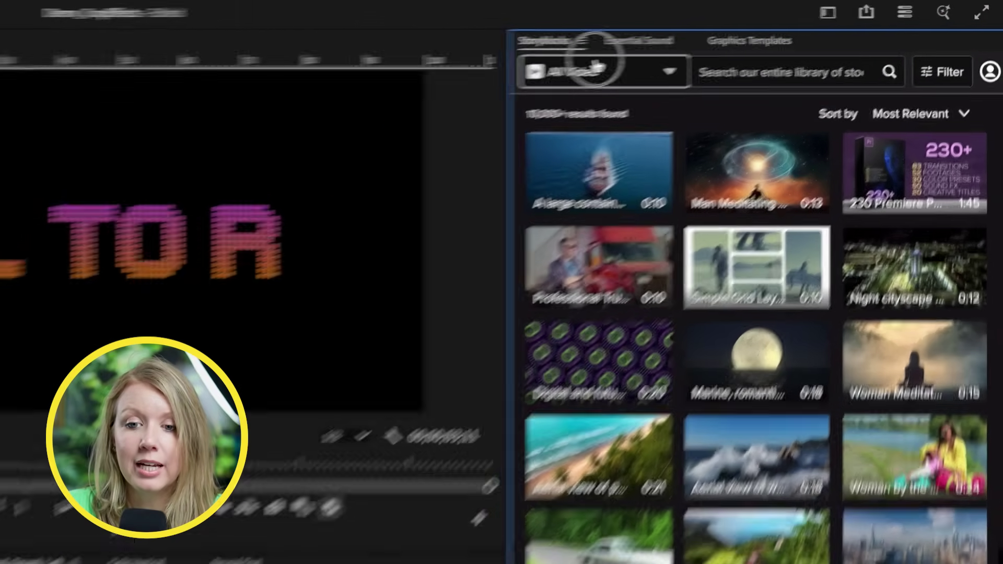
Search the Storyblocks library for "glow titles" with the results limited to templates
{"action": "left_click", "coordinate": [586, 70]}
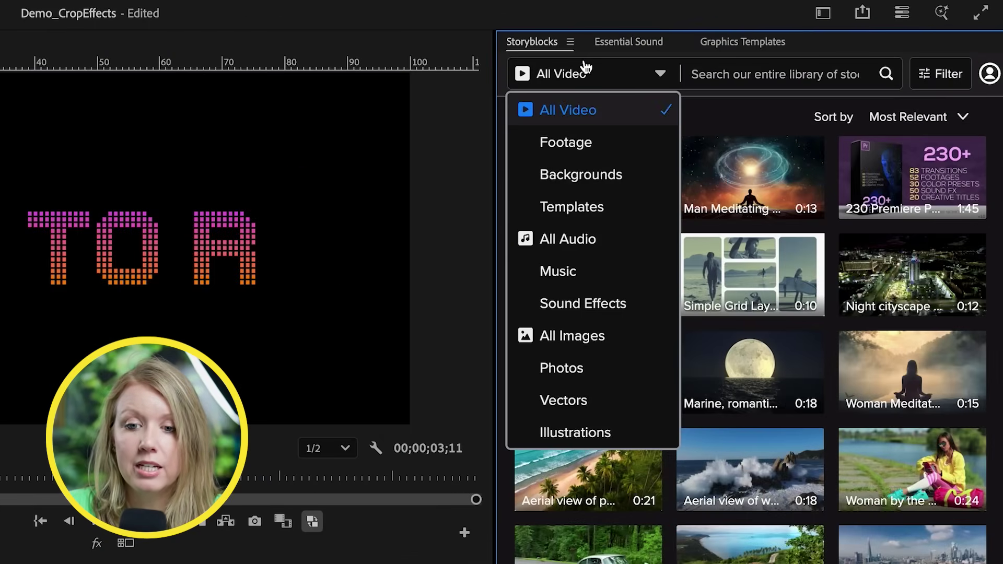
{"action": "left_click", "coordinate": [569, 208]}
{"action": "left_click", "coordinate": [734, 73]}
{"action": "type", "text": "glow titles"}
{"action": "key", "text": "Return"}
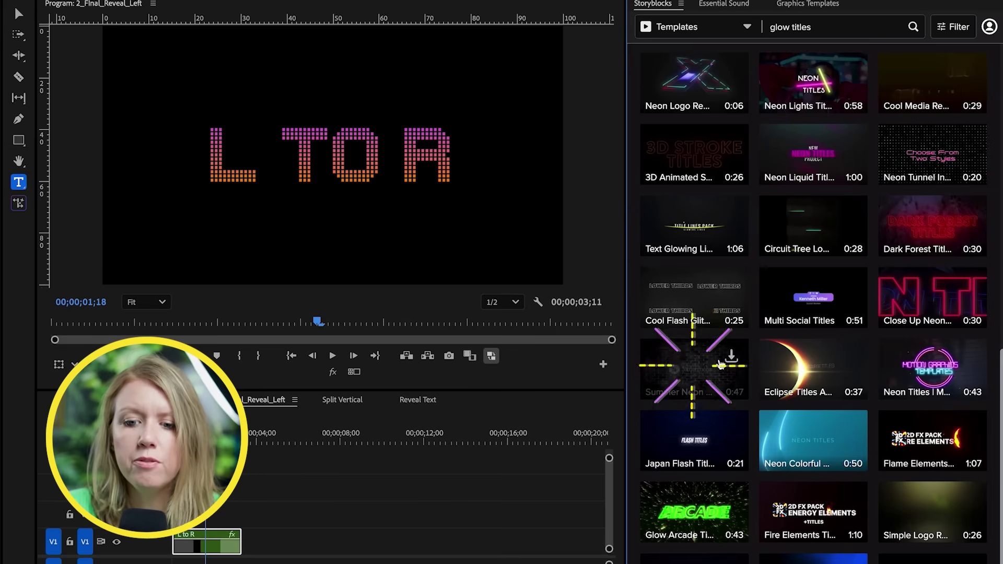
Download the Summer Neon Titles template from Storyblocks and place it on V1 at about 00;00;05;00, after the L to R clip
{"action": "left_click", "coordinate": [696, 386]}
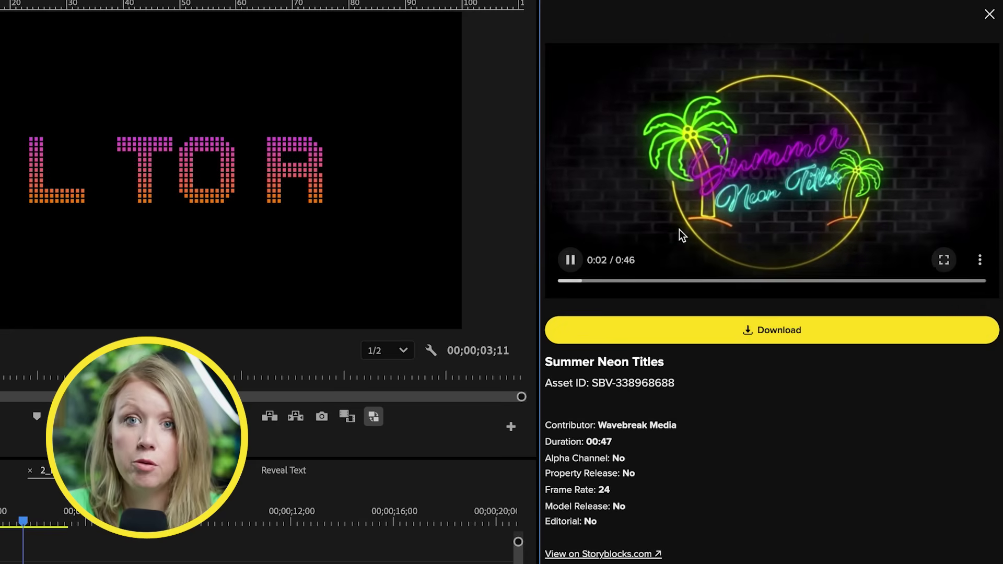
{"action": "left_click", "coordinate": [718, 330]}
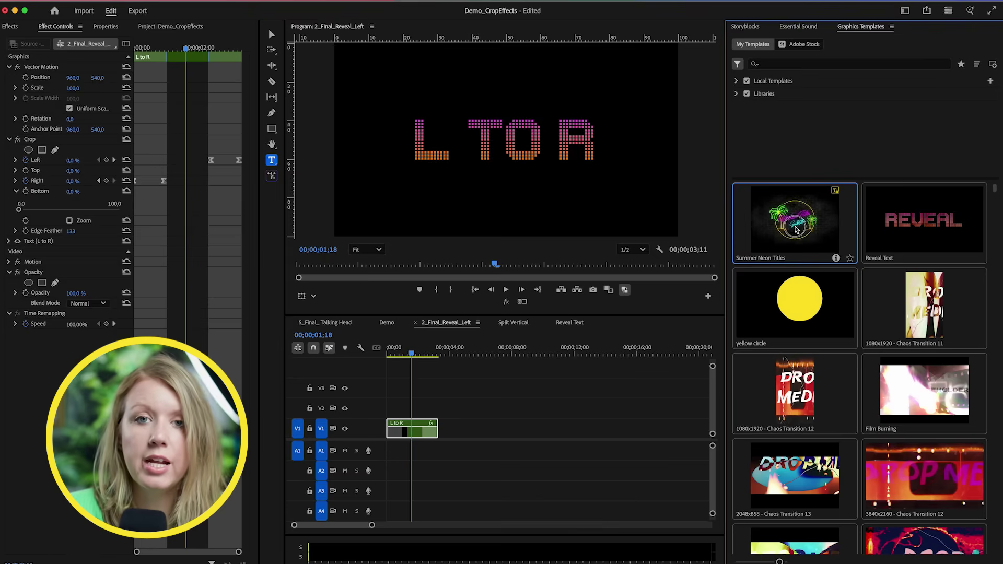
{"action": "left_click_drag", "start_coordinate": [725, 262], "coordinate": [297, 540]}
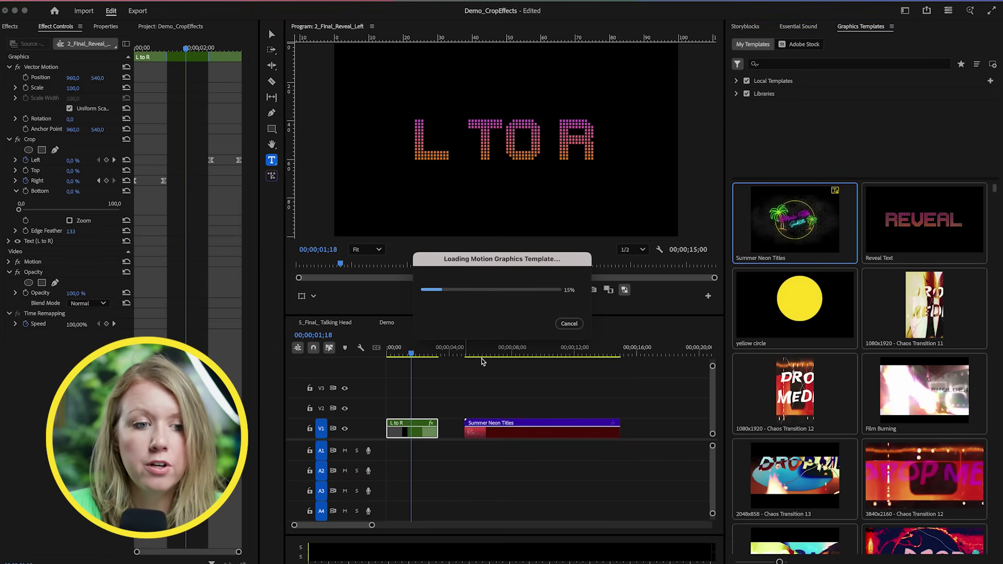
{"action": "left_click", "coordinate": [497, 355]}
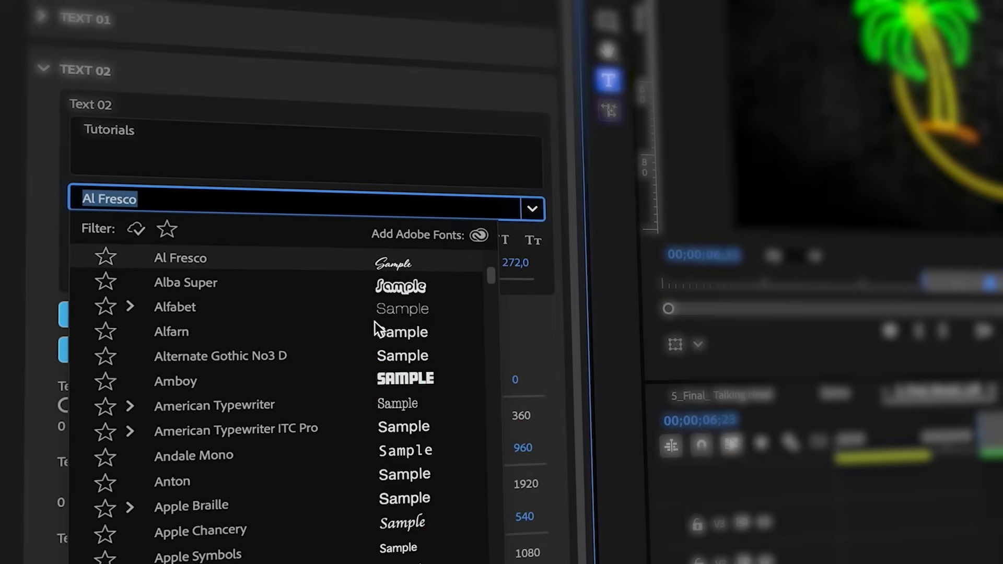
Examine the font choices and the colour, rotation and position controls for Text 02 of the Summer Neon Titles clip
{"action": "left_click", "coordinate": [362, 242]}
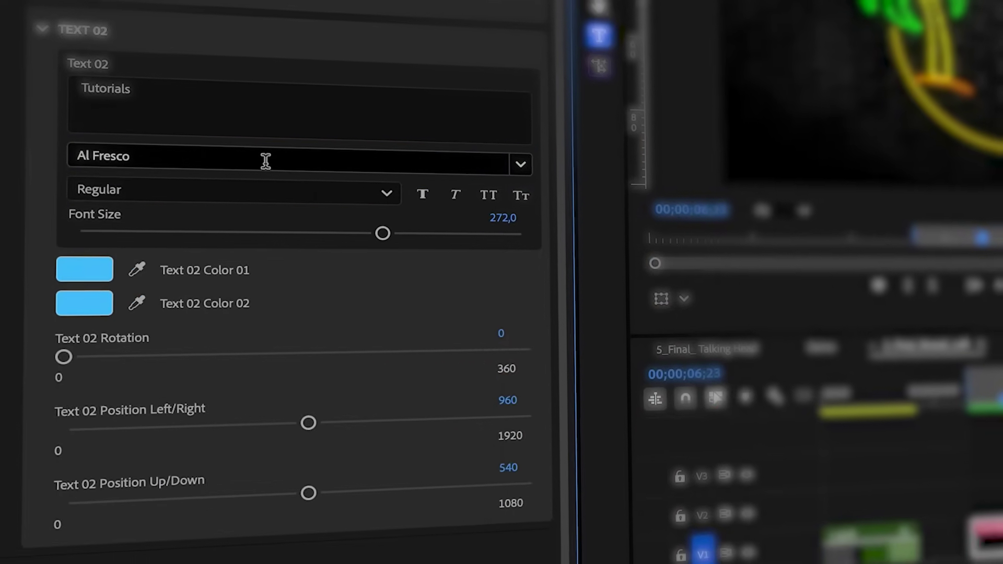
{"action": "left_click", "coordinate": [267, 185]}
{"action": "scroll", "coordinate": [219, 406], "scroll_direction": "down", "scroll_amount": 1}
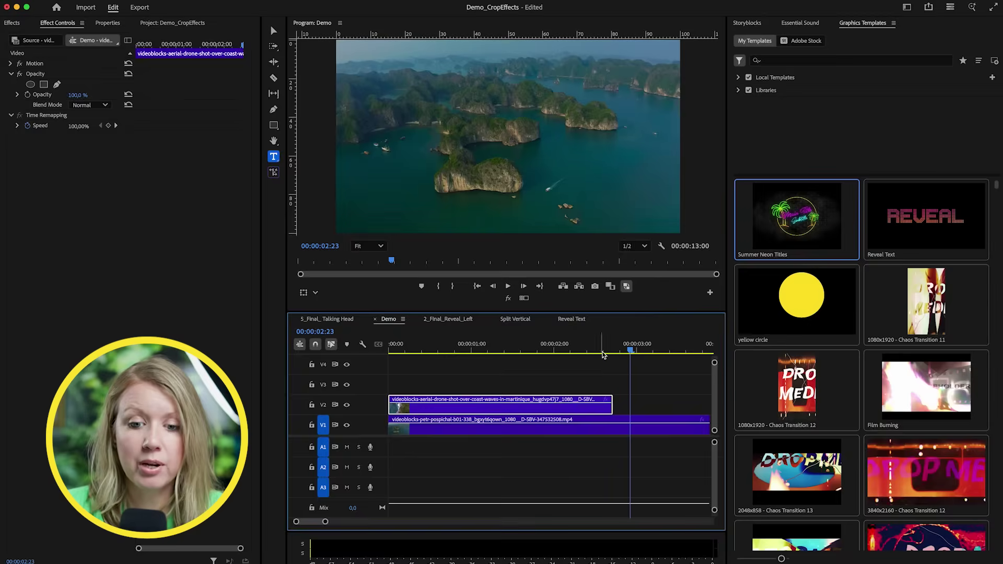
Apply the Crop video effect to the aerial coast waves clip on V2 of the Demo sequence
{"action": "left_click", "coordinate": [578, 353]}
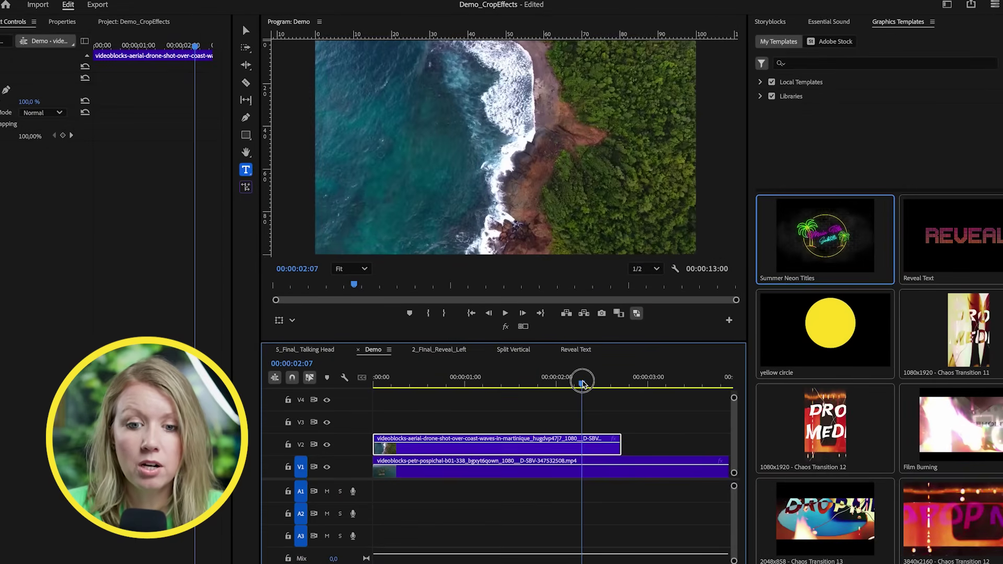
{"action": "left_click_drag", "start_coordinate": [583, 383], "coordinate": [587, 410]}
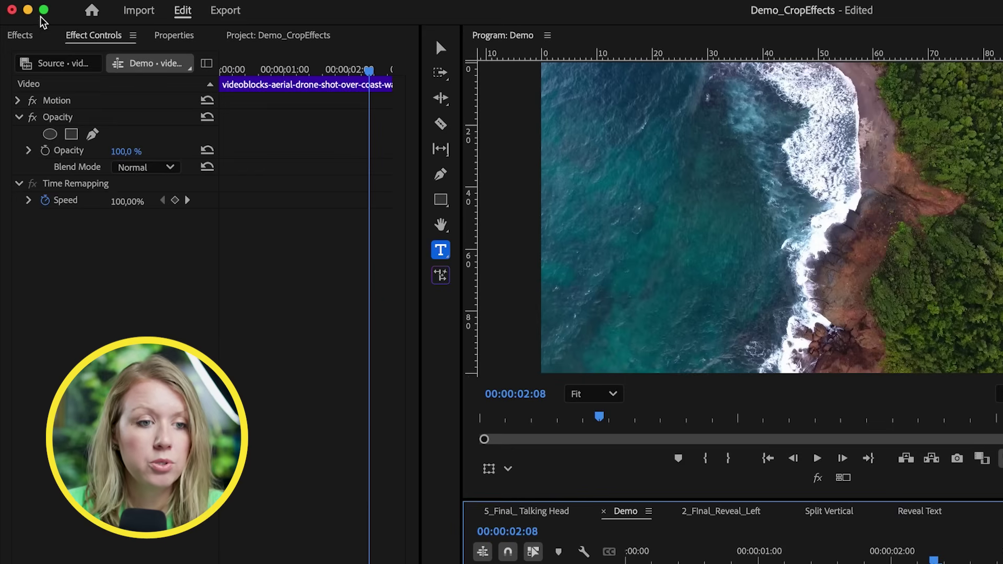
{"action": "left_click", "coordinate": [19, 37]}
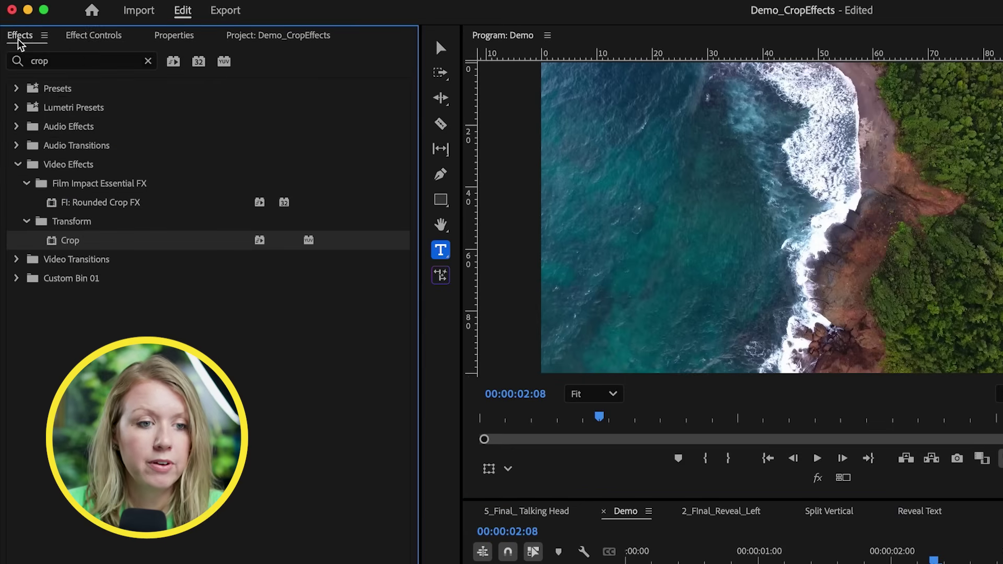
{"action": "left_click_drag", "start_coordinate": [53, 245], "coordinate": [824, 563]}
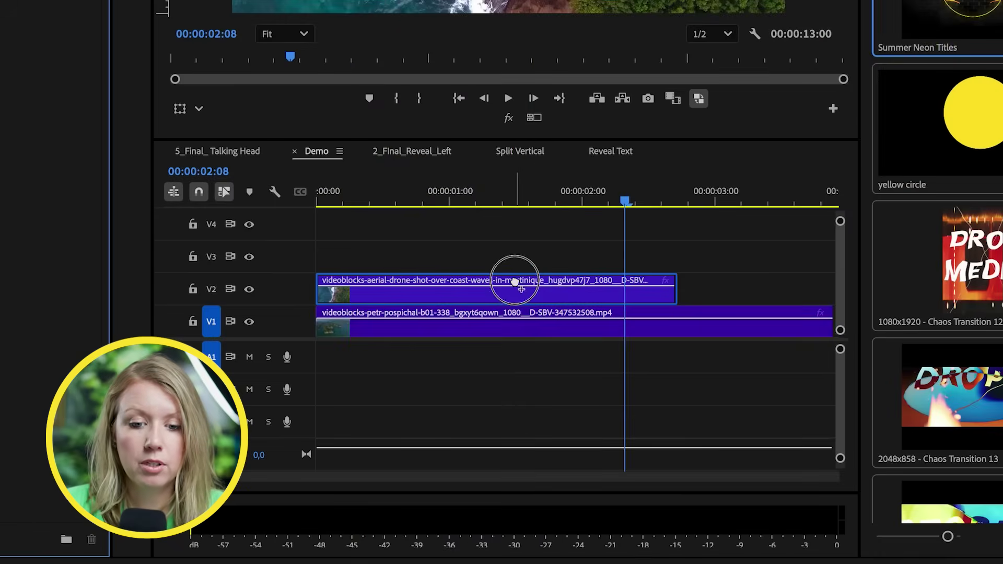
{"action": "left_click_drag", "start_coordinate": [515, 282], "coordinate": [514, 282]}
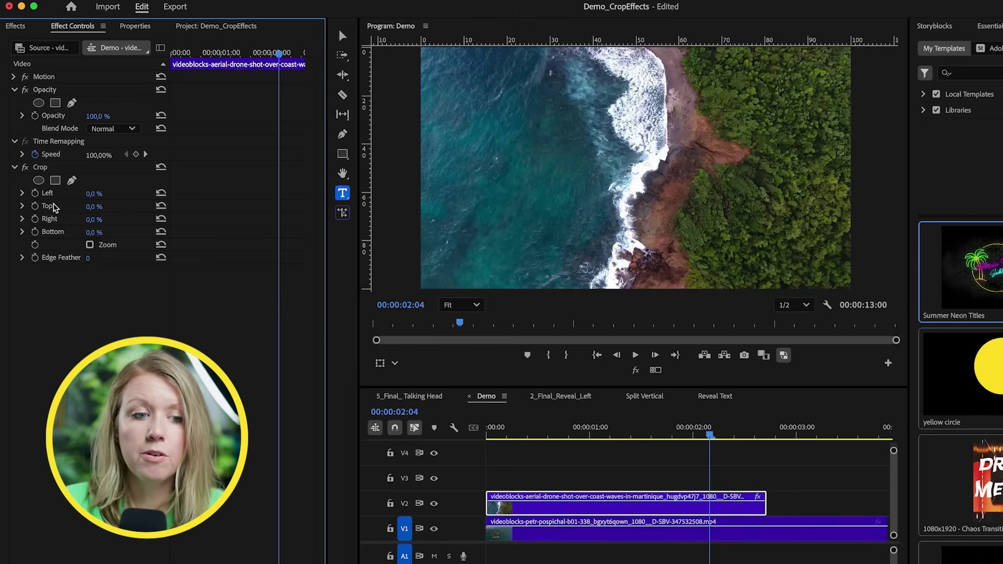
Keyframe the V2 clip's Left crop from 0% at 00:00:02:04 to fully cropped at about 00:00:02:16
{"action": "left_click", "coordinate": [49, 200]}
{"action": "left_click", "coordinate": [35, 193]}
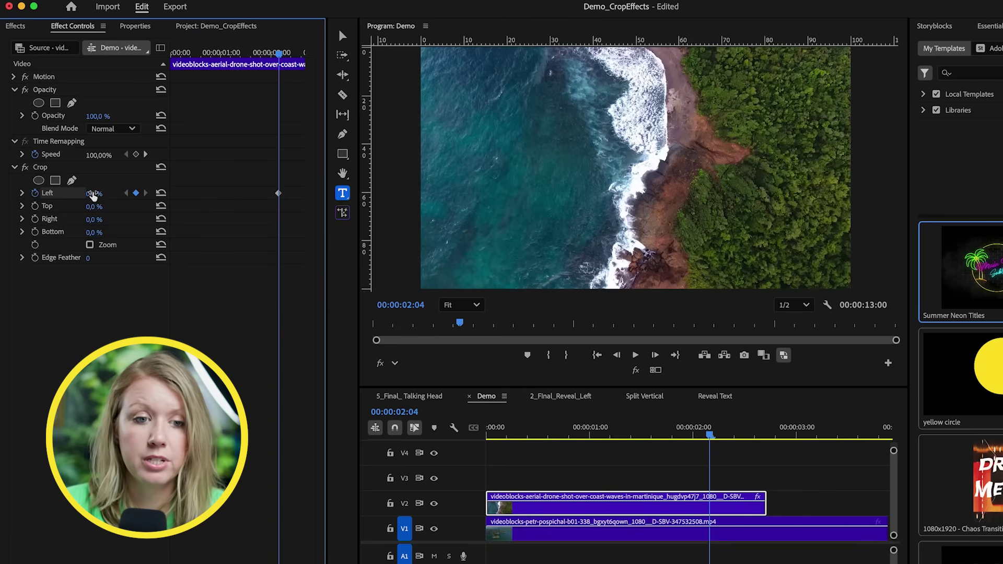
{"action": "left_click_drag", "start_coordinate": [279, 52], "coordinate": [305, 60]}
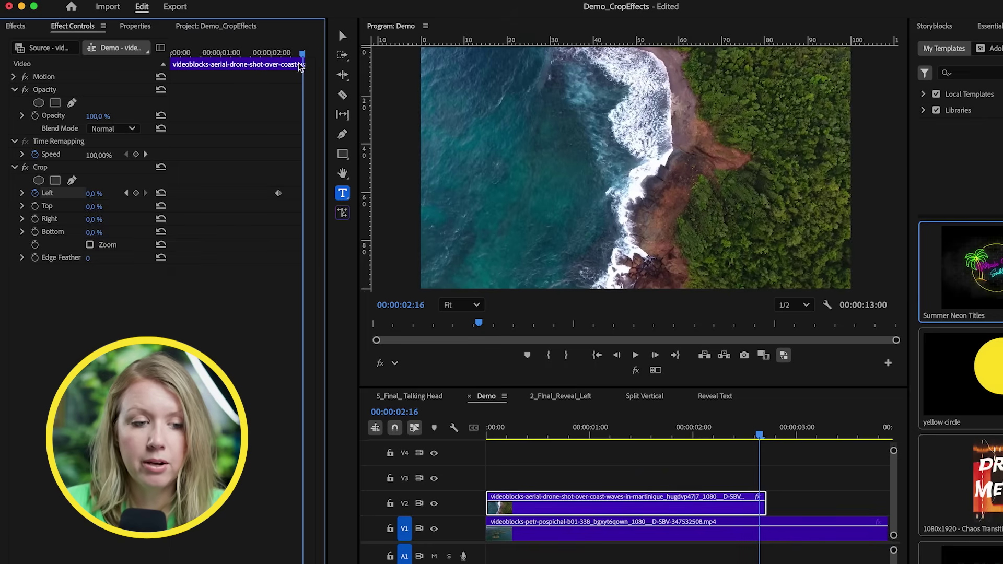
{"action": "left_click_drag", "start_coordinate": [94, 193], "coordinate": [156, 193]}
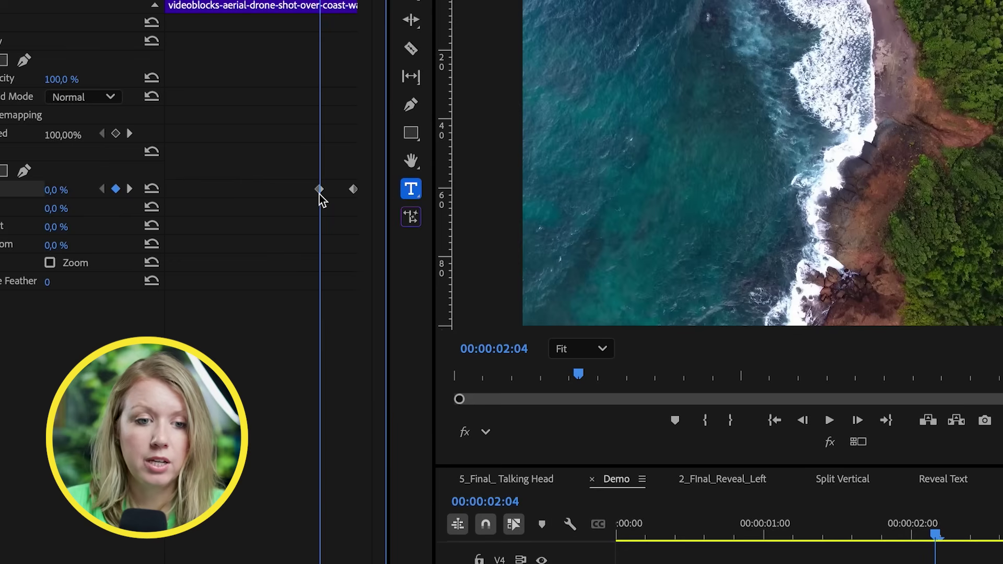
Apply Ease In to both Left crop keyframes of the V2 clip
{"action": "right_click", "coordinate": [320, 198]}
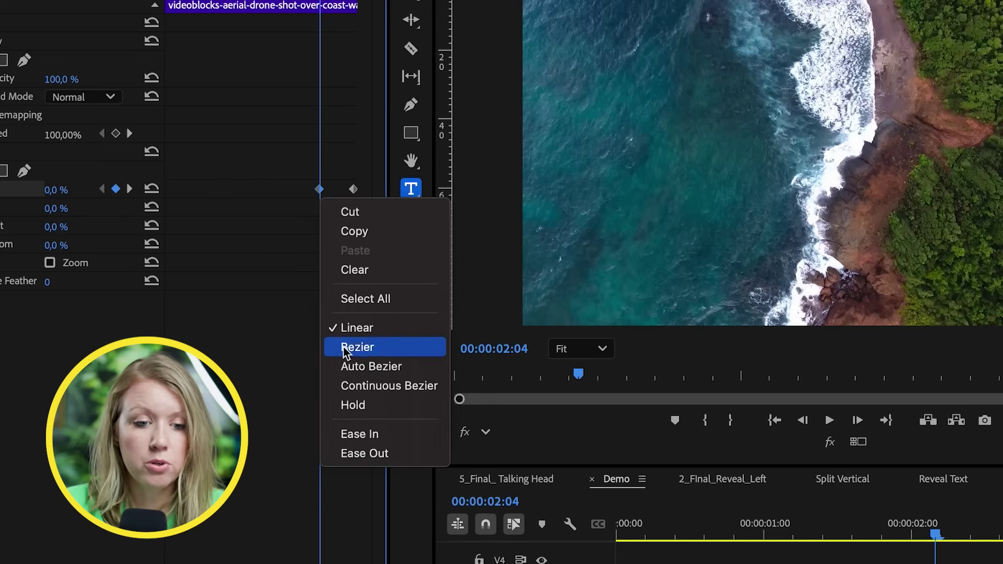
{"action": "left_click", "coordinate": [359, 434]}
{"action": "right_click", "coordinate": [352, 189]}
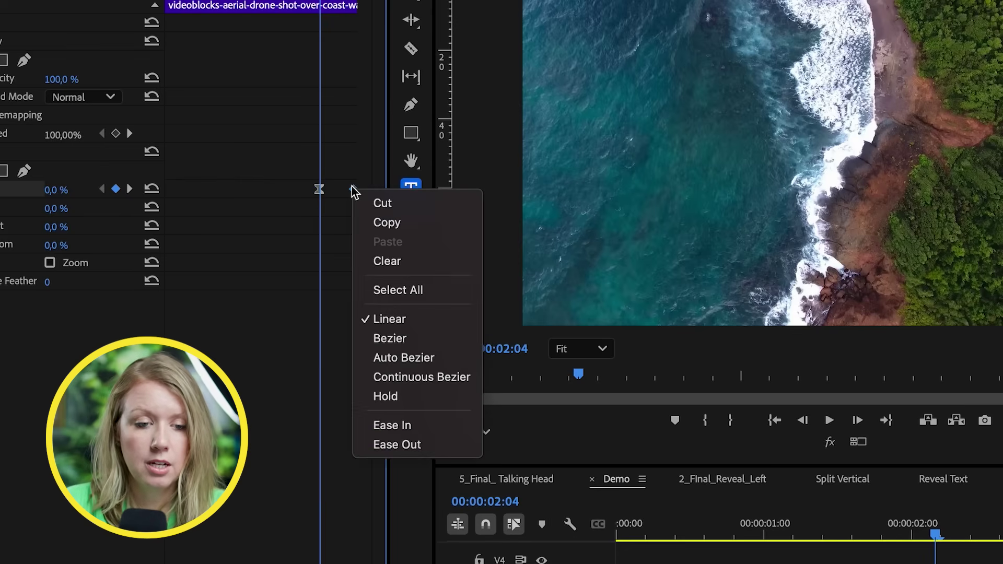
{"action": "left_click", "coordinate": [388, 426]}
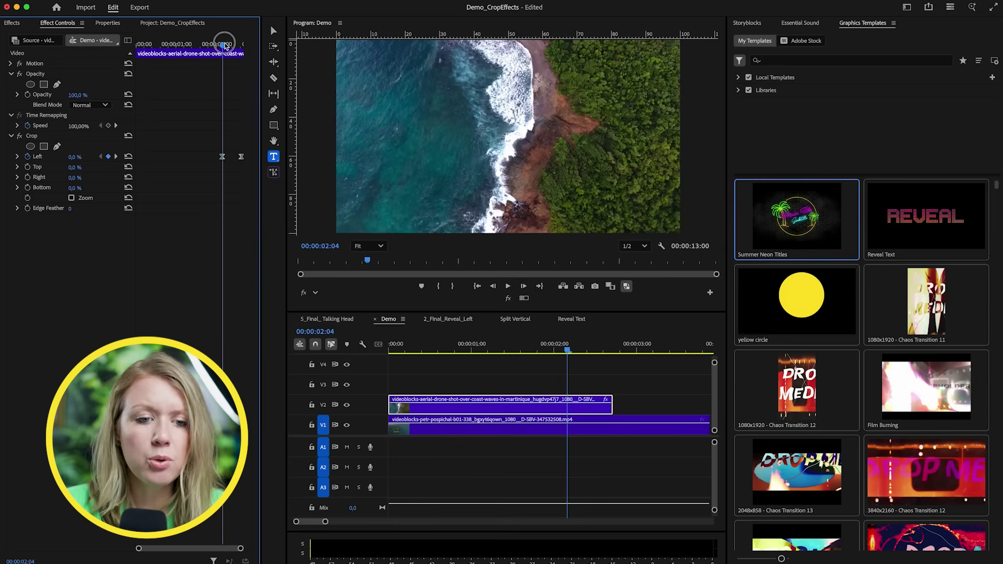
Preview the crop transition around 00:00:02:10 and set the Crop effect's Edge Feather to 200
{"action": "left_click_drag", "start_coordinate": [324, 0], "coordinate": [340, 0]}
{"action": "left_click_drag", "start_coordinate": [233, 47], "coordinate": [234, 48]}
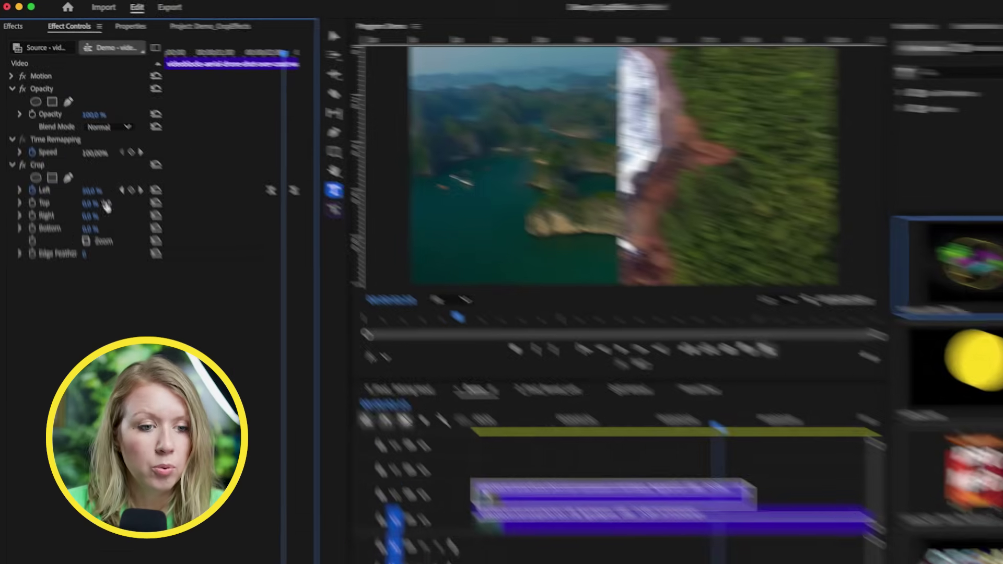
{"action": "left_click", "coordinate": [17, 209]}
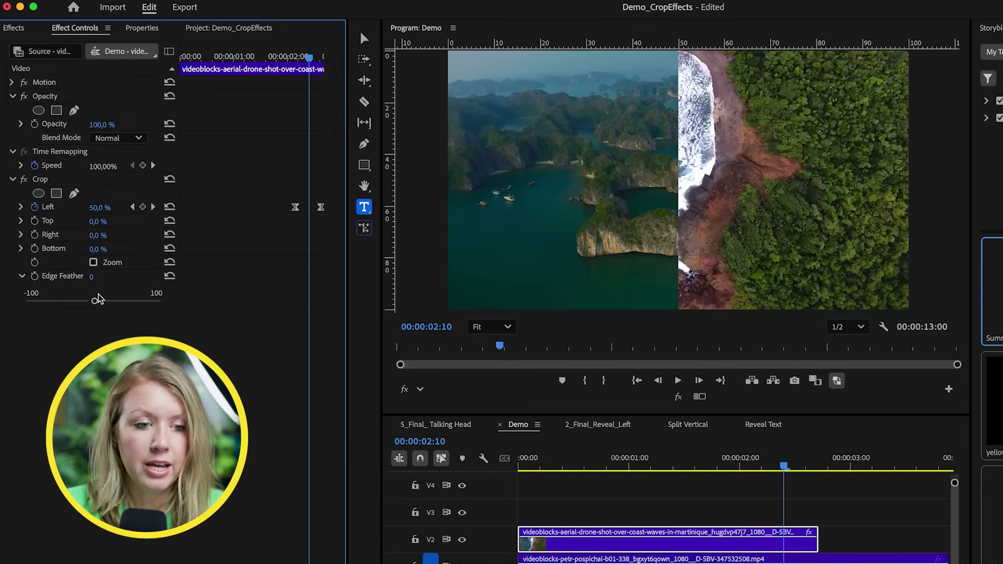
{"action": "left_click_drag", "start_coordinate": [95, 301], "coordinate": [165, 306]}
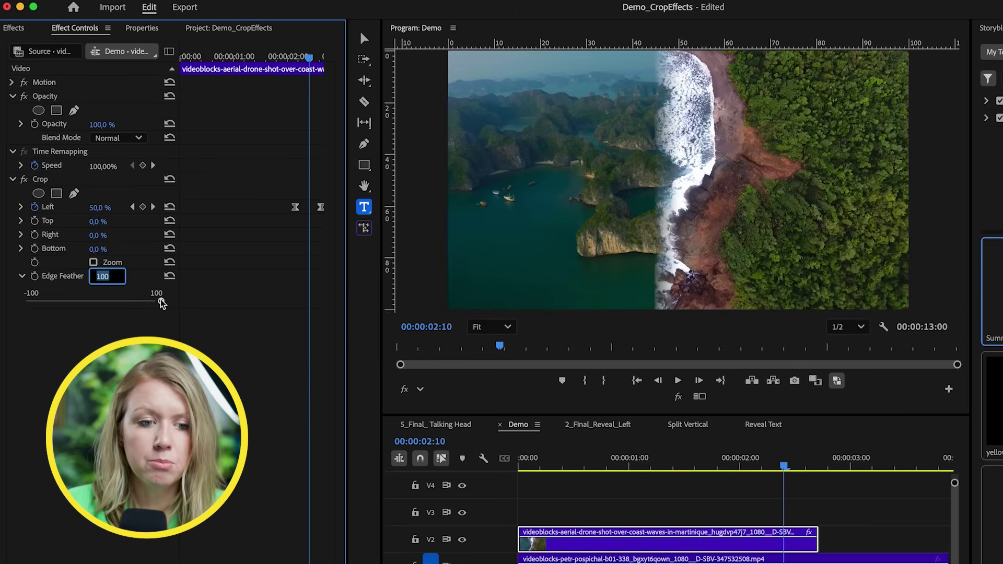
{"action": "key", "text": "Return"}
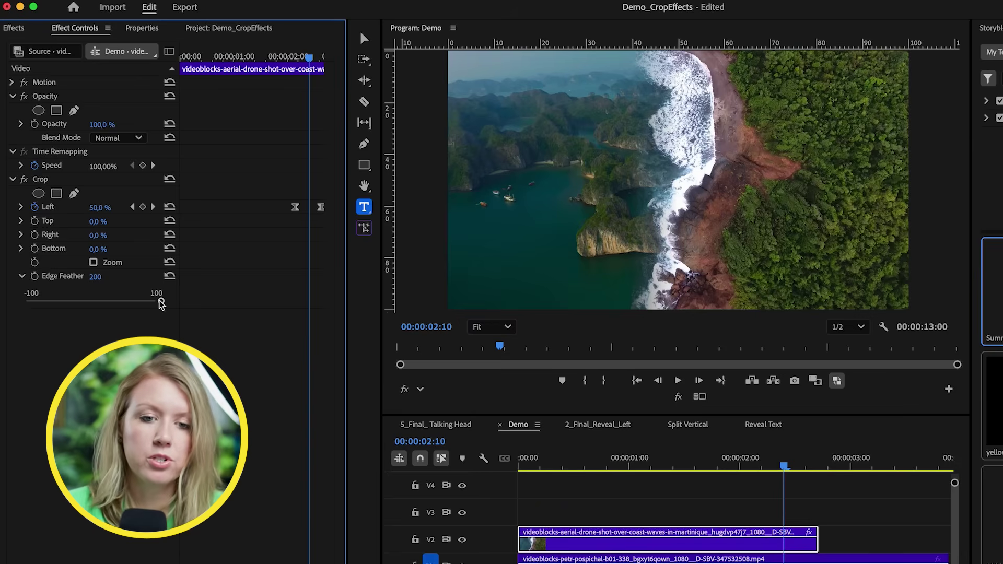
Lengthen the crop transition by moving the first Left keyframe about half a second earlier, and play it back
{"action": "mouse_move", "coordinate": [302, 55]}
{"action": "left_mouse_down"}
{"action": "mouse_move", "coordinate": [294, 59]}
{"action": "mouse_move", "coordinate": [321, 58]}
{"action": "mouse_move", "coordinate": [298, 60]}
{"action": "left_mouse_up"}
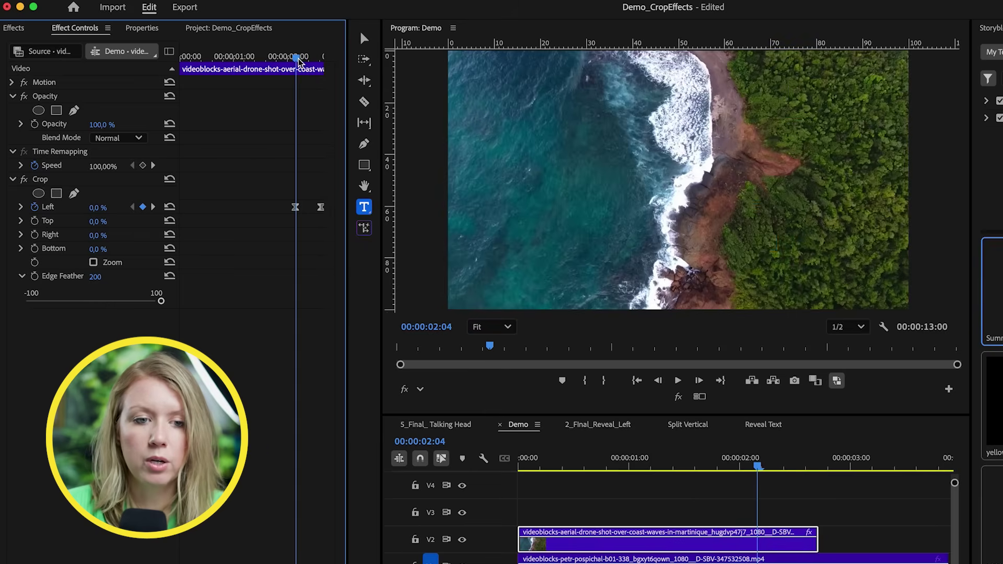
{"action": "left_click_drag", "start_coordinate": [295, 207], "coordinate": [271, 207]}
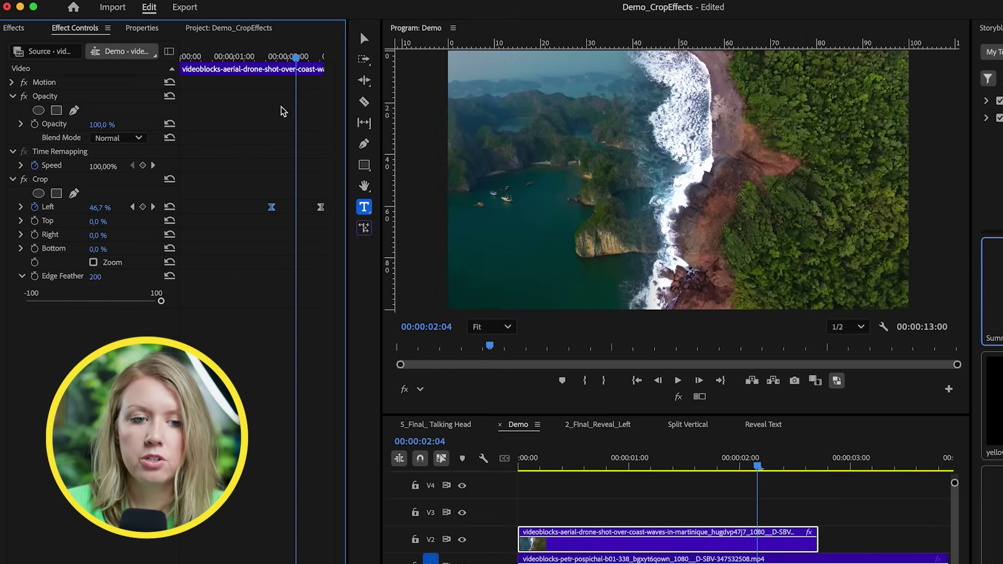
{"action": "mouse_move", "coordinate": [294, 56]}
{"action": "left_mouse_down"}
{"action": "mouse_move", "coordinate": [273, 56]}
{"action": "mouse_move", "coordinate": [294, 56]}
{"action": "left_mouse_up"}
{"action": "key", "text": "space"}
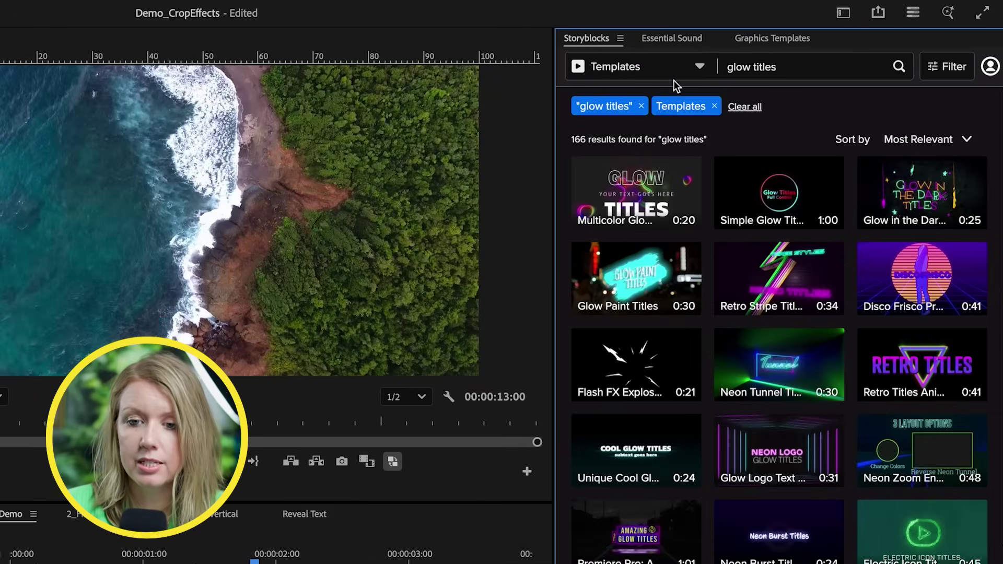
Search the Storyblocks library for "whoosh" with the results limited to sound effects
{"action": "left_click", "coordinate": [668, 68]}
{"action": "left_click", "coordinate": [607, 271]}
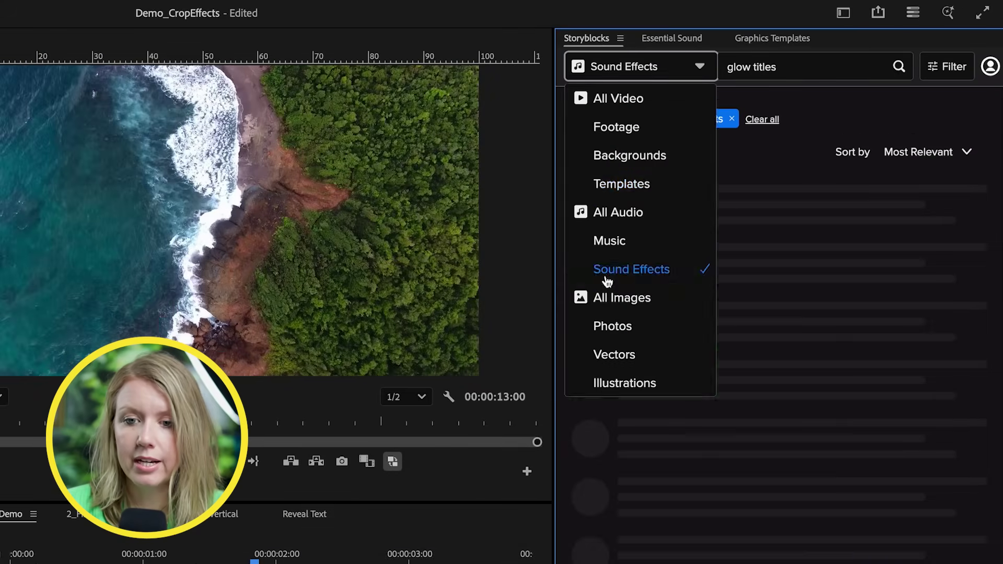
{"action": "left_click", "coordinate": [766, 66]}
{"action": "type", "text": "whoosh"}
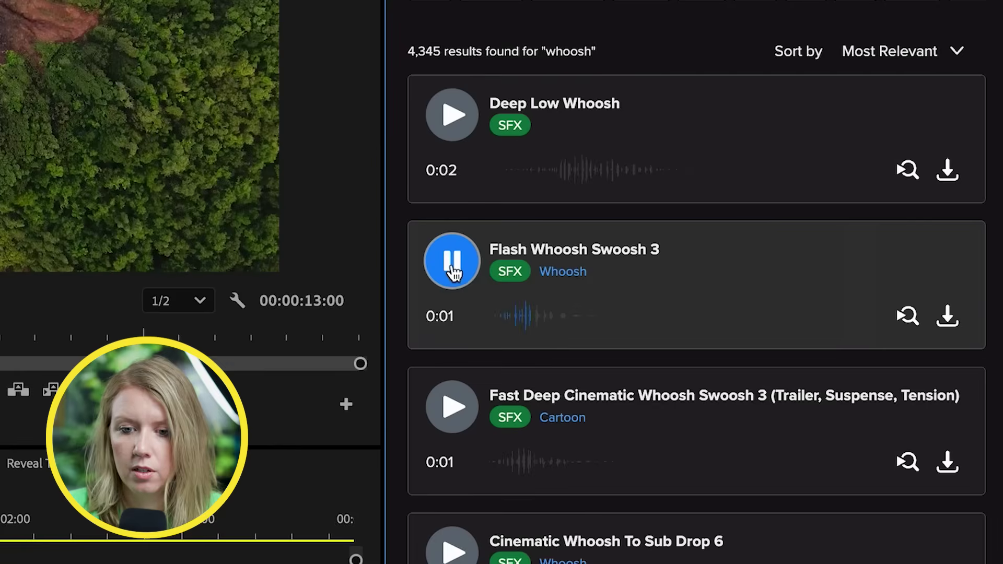
Preview several whoosh sounds and download Fast Deep Cinematic Whoosh Swoosh 3 into the project
{"action": "left_click", "coordinate": [452, 553]}
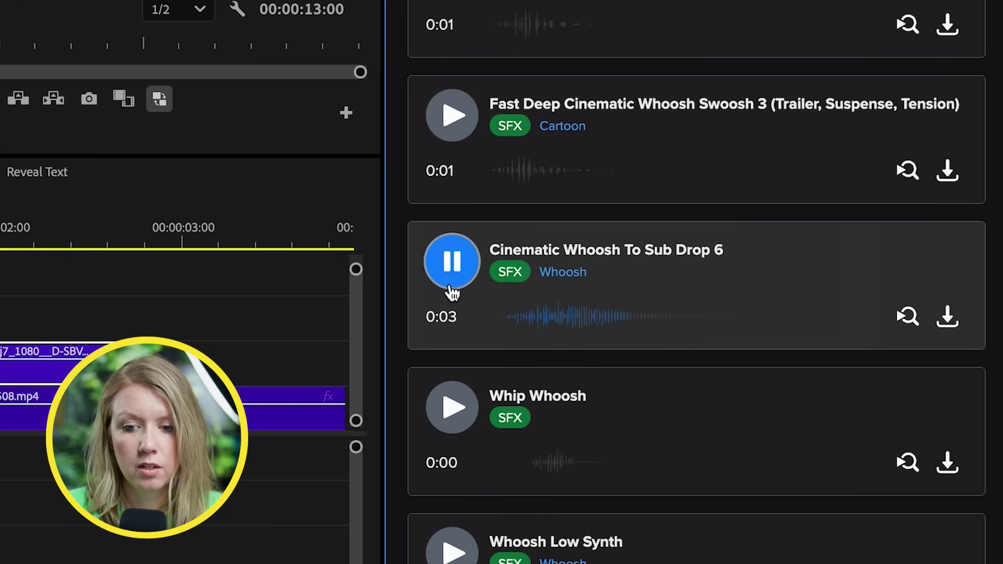
{"action": "left_click", "coordinate": [461, 120]}
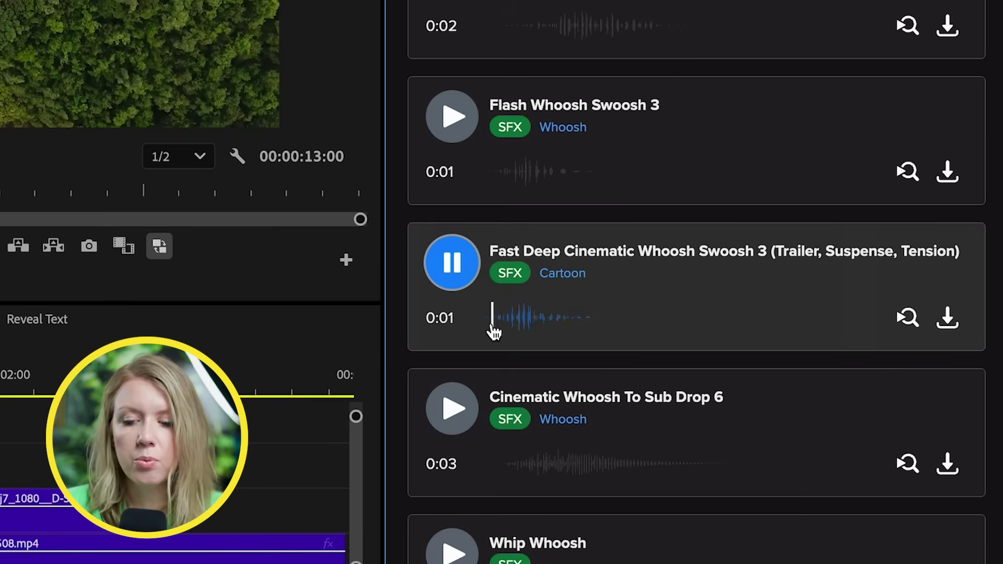
{"action": "left_click", "coordinate": [946, 325]}
{"action": "left_click", "coordinate": [934, 363]}
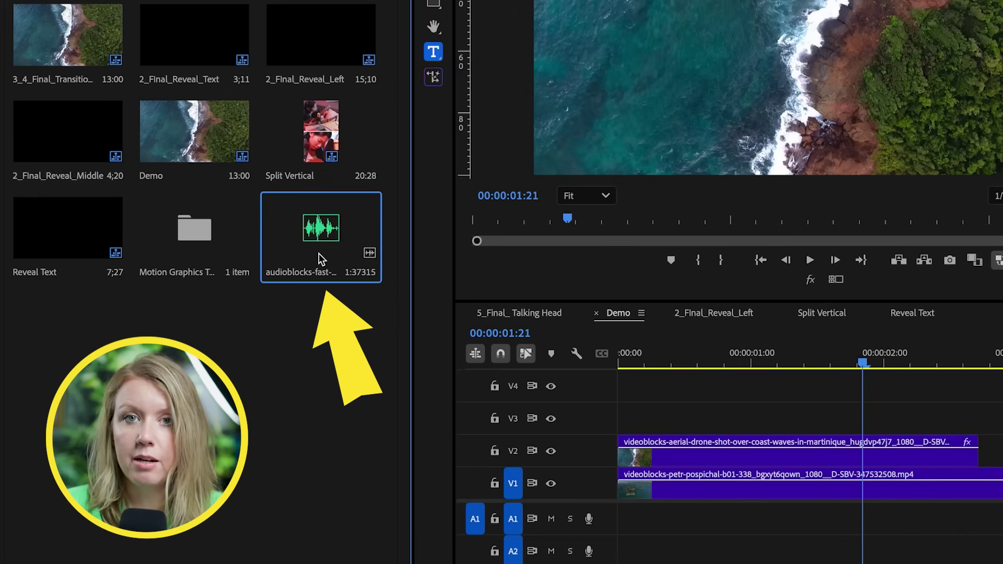
Place the downloaded whoosh sound on A1 of the Demo sequence at 00:00:01:21 and select the clip
{"action": "left_click_drag", "start_coordinate": [317, 252], "coordinate": [853, 528]}
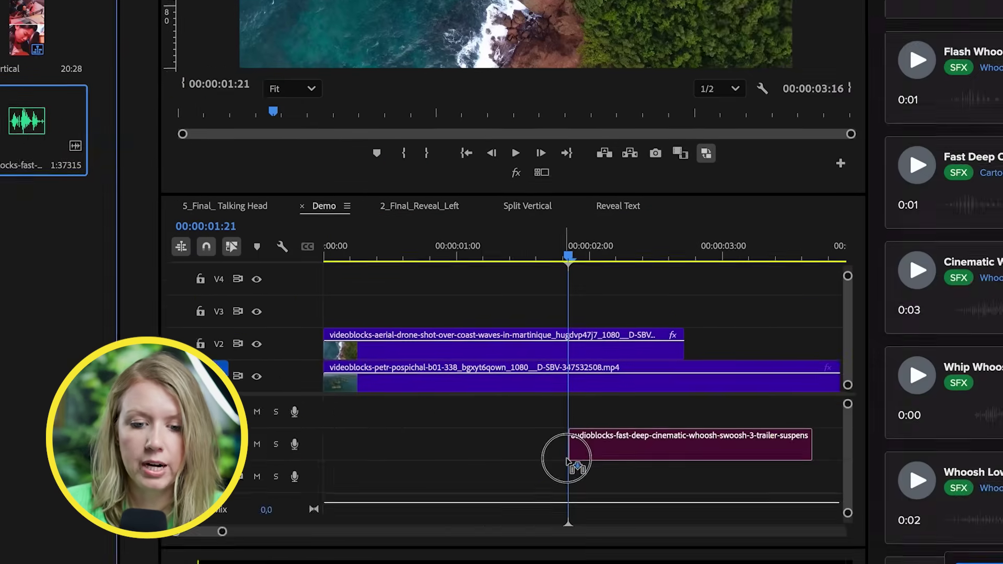
{"action": "left_click_drag", "start_coordinate": [403, 364], "coordinate": [405, 364]}
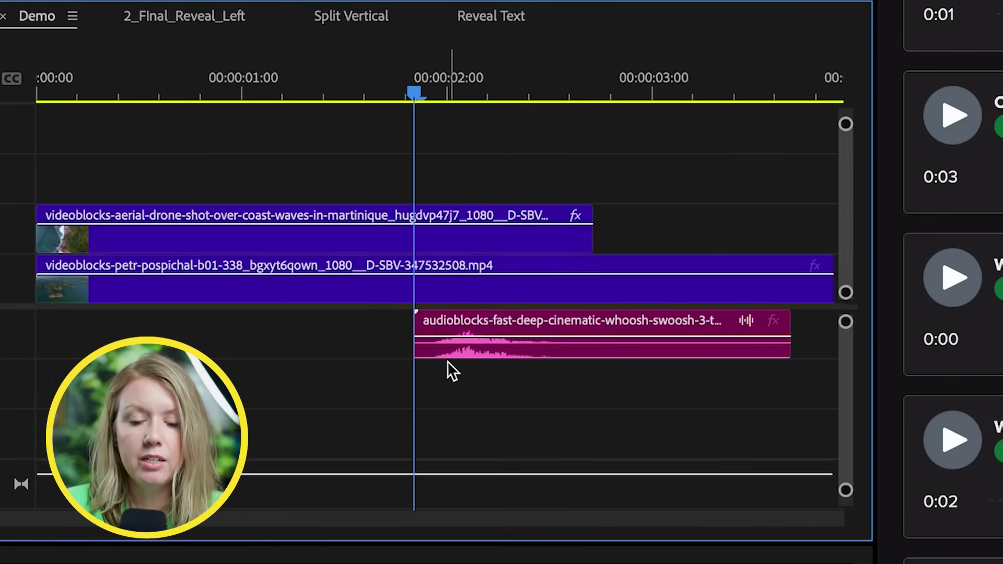
{"action": "left_click", "coordinate": [444, 353]}
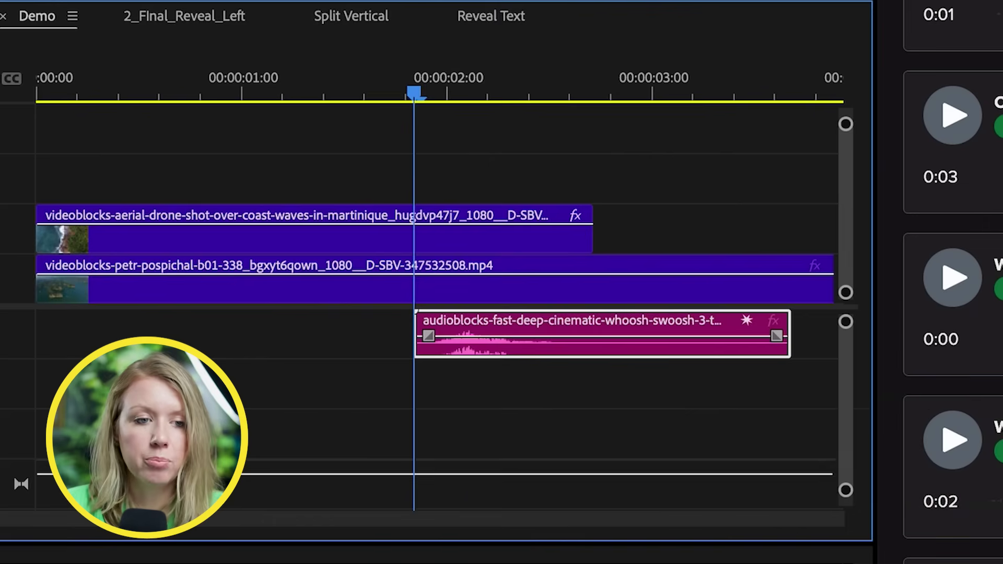
Nudge the whoosh sound clip on A1 three frames earlier
{"action": "left_click", "coordinate": [451, 236]}
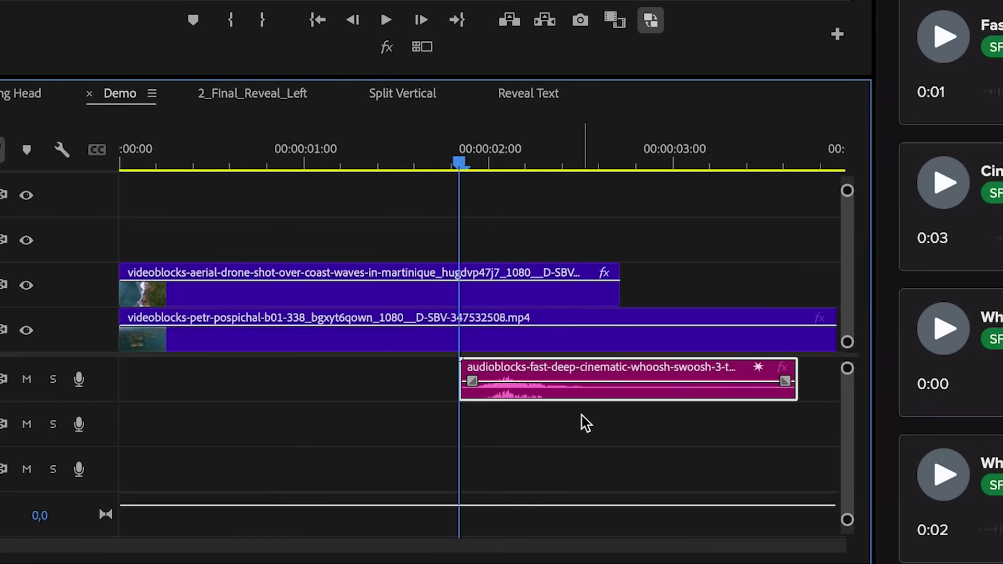
{"action": "key", "text": "alt+Left"}
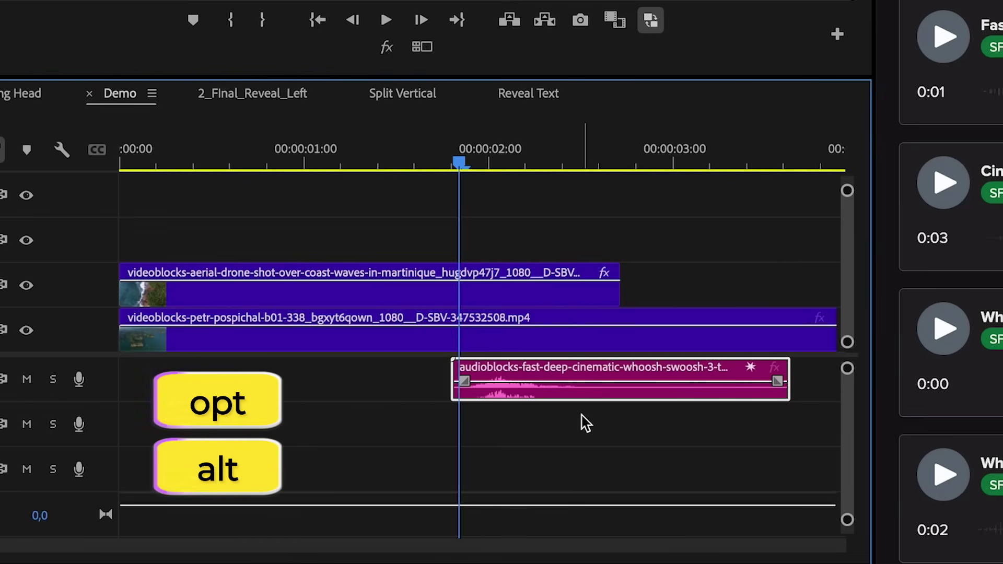
{"action": "key", "text": "alt+Left"}
{"action": "key", "text": "alt+Left"}
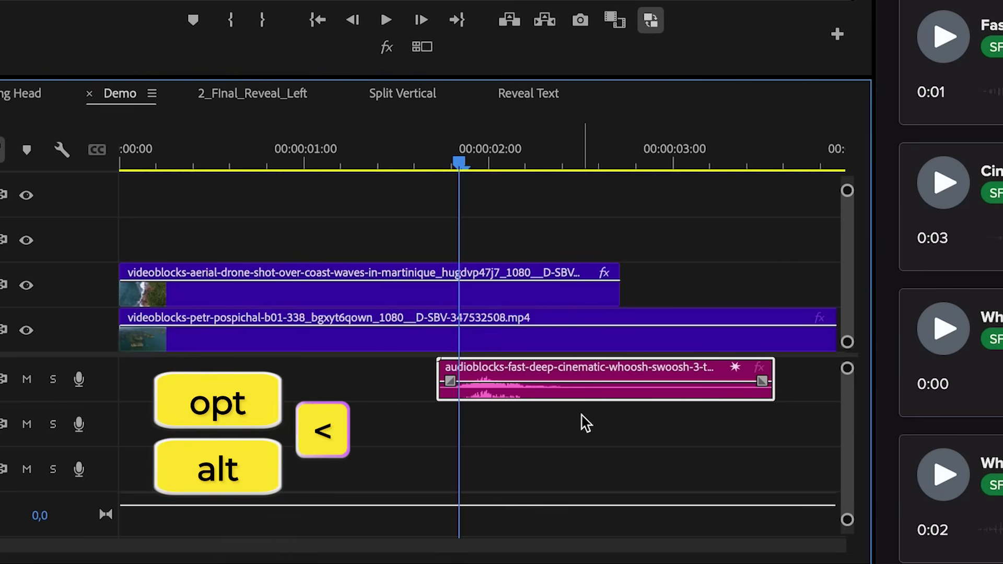
Move the aerial clip's last Crop Left keyframe about a quarter second earlier and scrub through the transition
{"action": "left_click", "coordinate": [466, 130]}
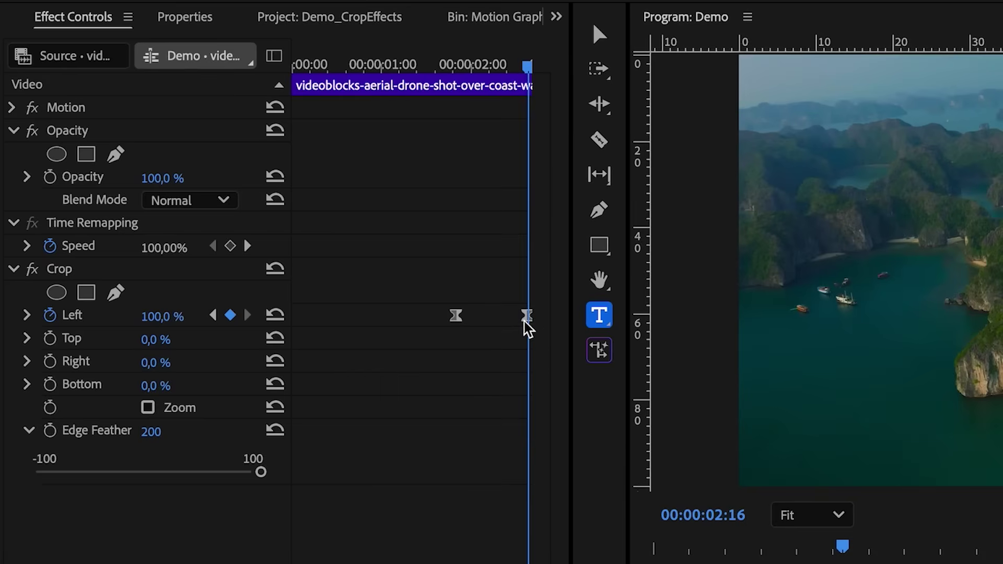
{"action": "left_click_drag", "start_coordinate": [527, 319], "coordinate": [503, 324]}
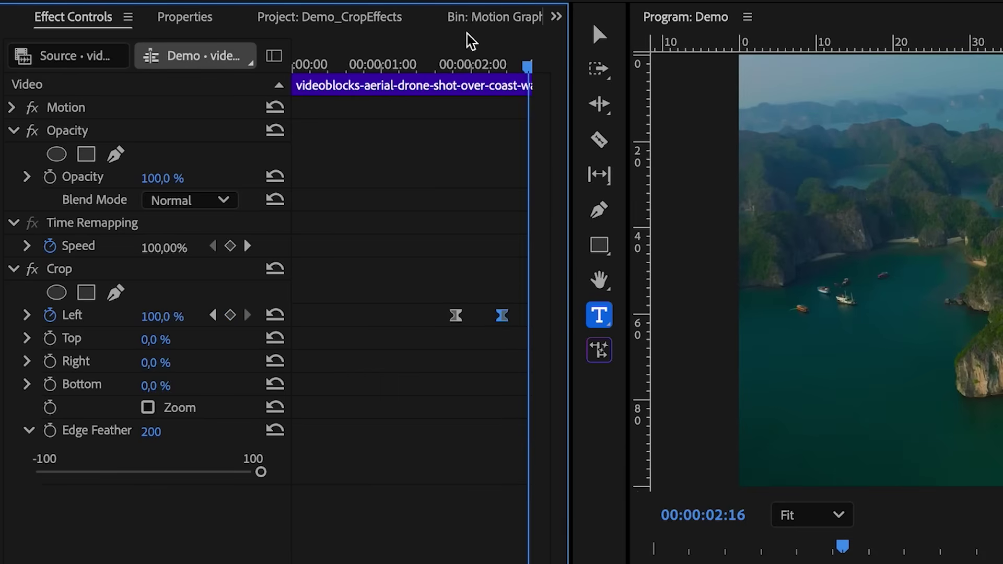
{"action": "left_click_drag", "start_coordinate": [464, 64], "coordinate": [454, 63]}
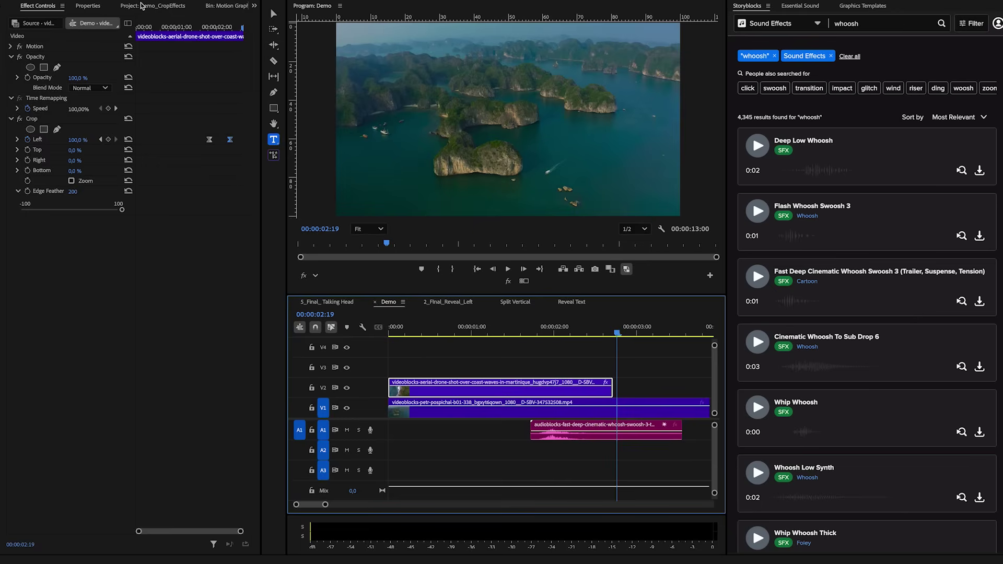
Create an adjustment layer with the default settings and place it on V3 at the start of the Demo sequence
{"action": "key", "text": "shift+1"}
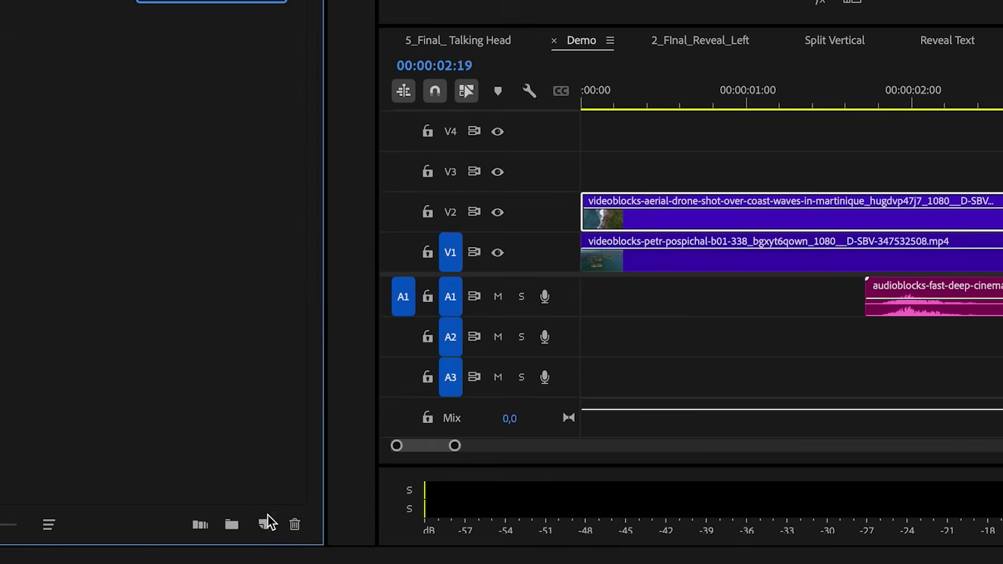
{"action": "left_click", "coordinate": [265, 523]}
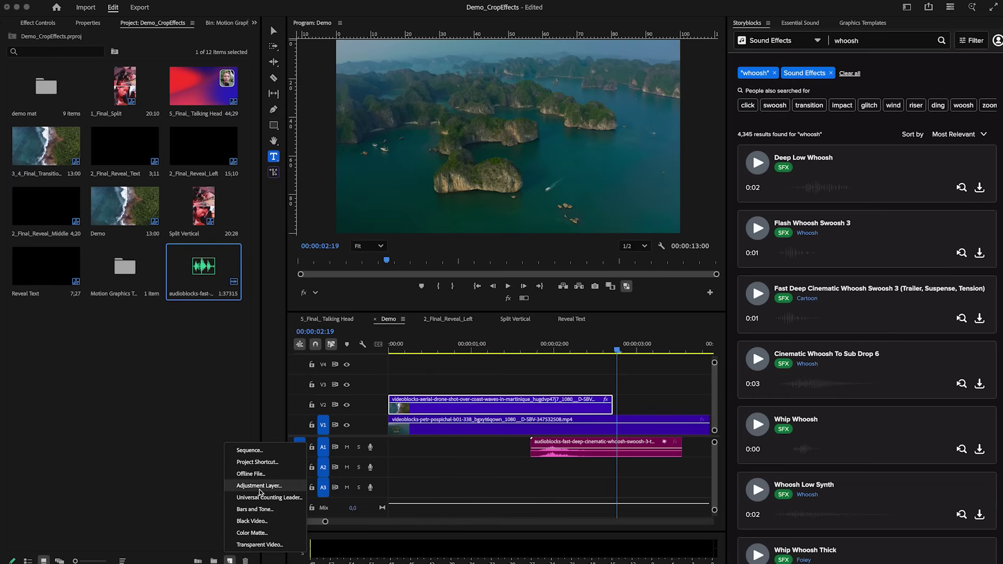
{"action": "left_click", "coordinate": [322, 373]}
{"action": "left_click", "coordinate": [565, 338]}
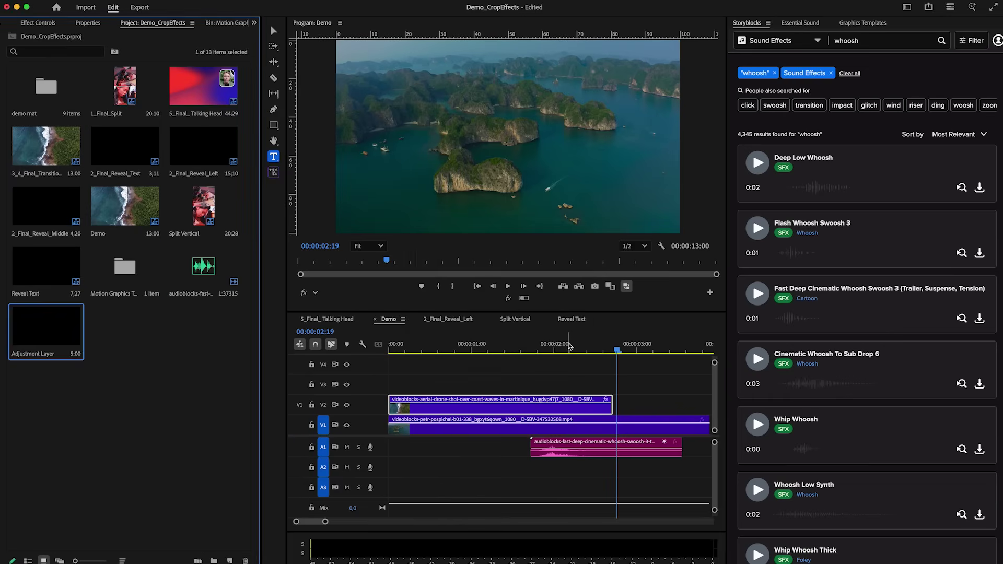
{"action": "left_click_drag", "start_coordinate": [43, 339], "coordinate": [388, 380]}
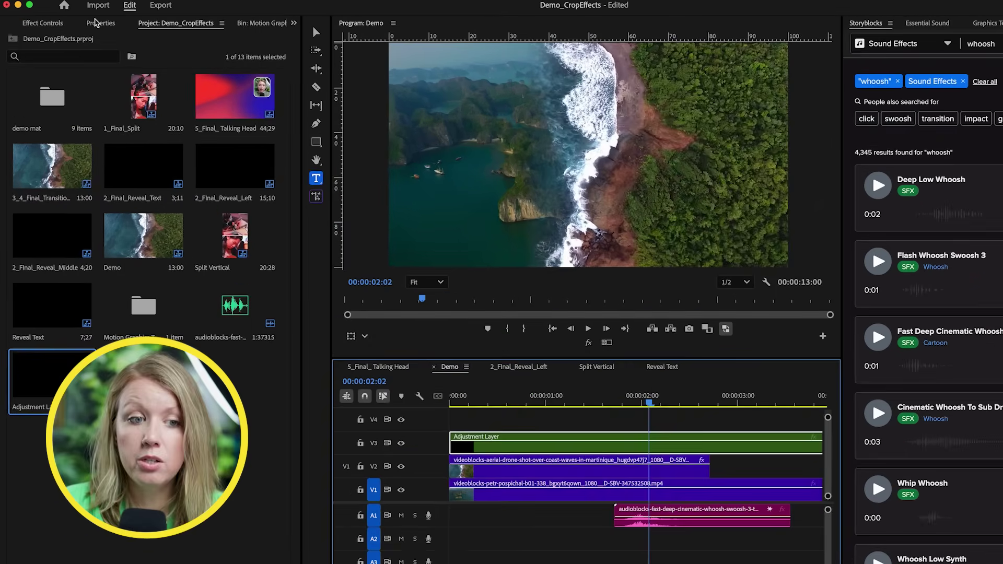
Crop the adjustment layer by 14% at the top and bottom, and play the sequence from the start
{"action": "left_click", "coordinate": [88, 22]}
{"action": "left_click", "coordinate": [127, 237]}
{"action": "type", "text": "14"}
{"action": "key", "text": "Return"}
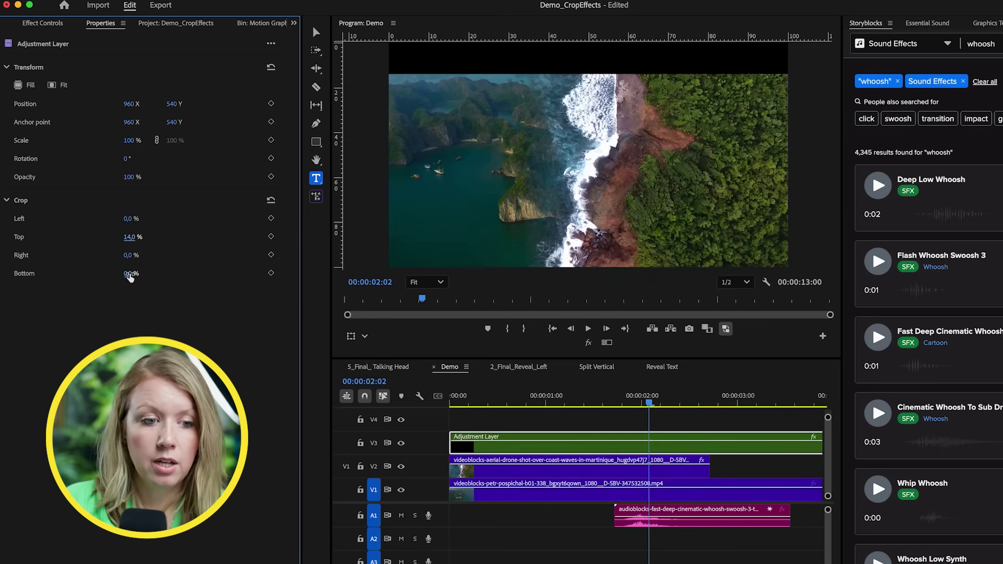
{"action": "type", "text": "14"}
{"action": "key", "text": "Return"}
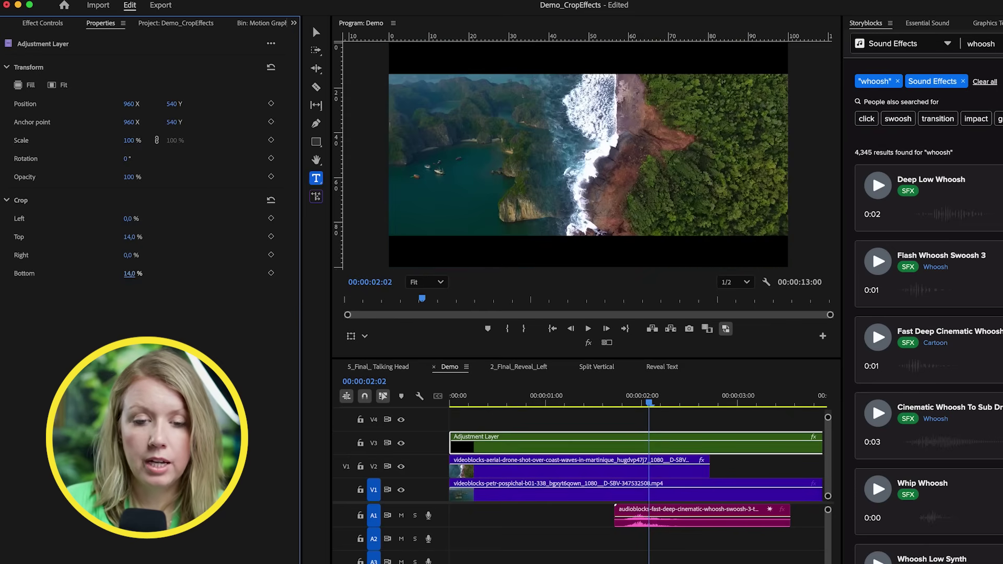
{"action": "left_click_drag", "start_coordinate": [515, 404], "coordinate": [461, 406]}
{"action": "key", "text": "space"}
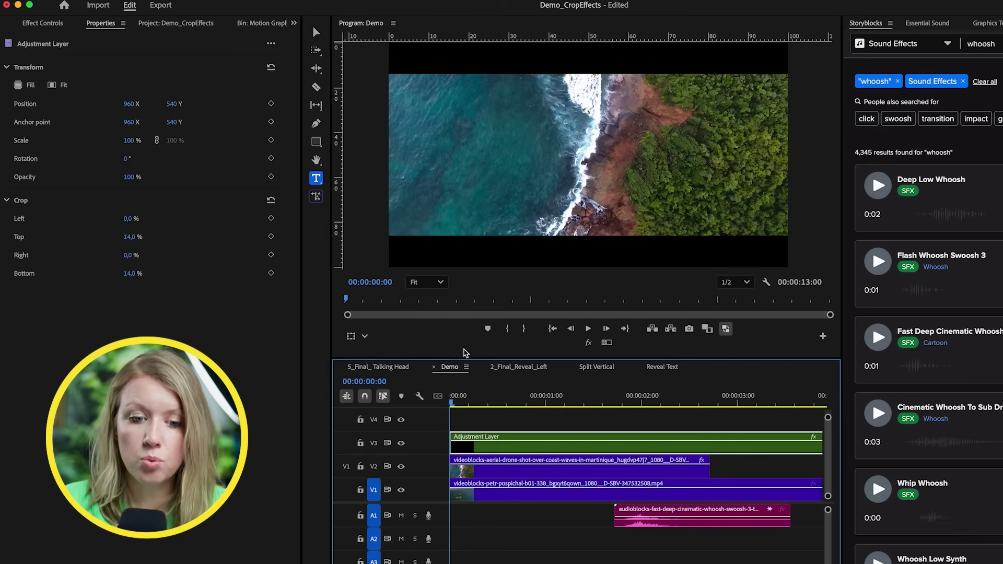
Add Crop Top and Bottom keyframes to the adjustment layer at 00:00:00:16
{"action": "left_click_drag", "start_coordinate": [451, 400], "coordinate": [515, 404]}
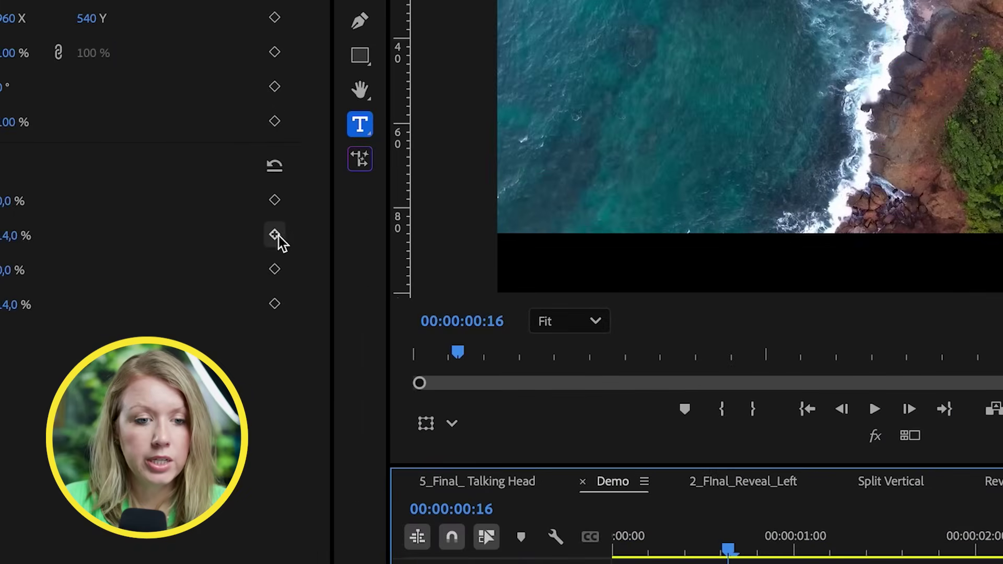
{"action": "left_click", "coordinate": [275, 235]}
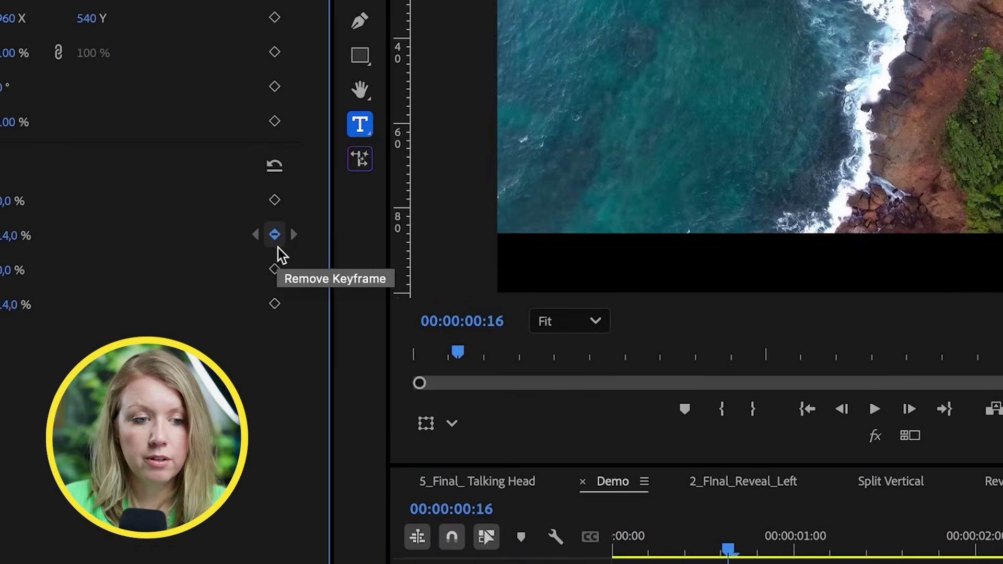
{"action": "left_click", "coordinate": [275, 312]}
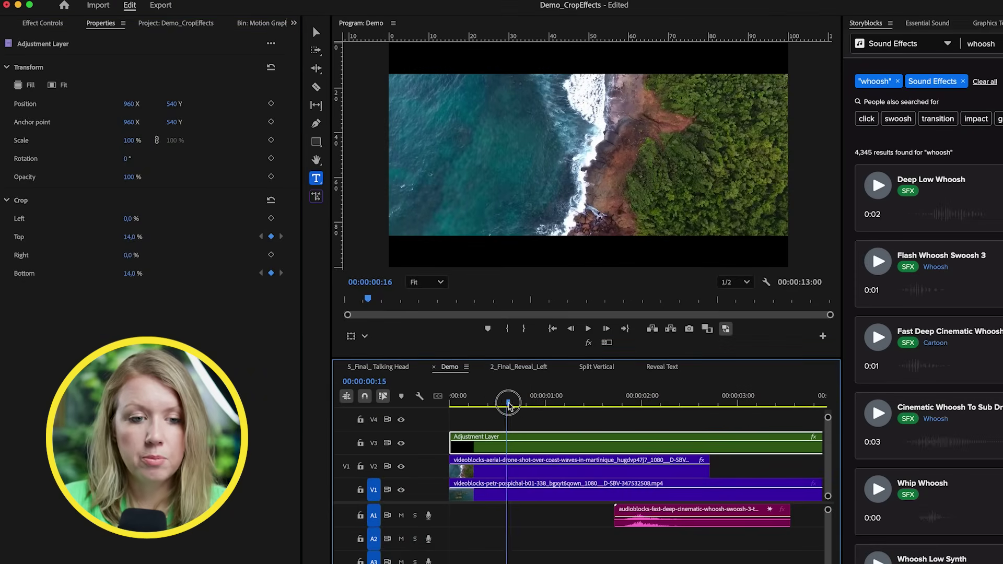
Set the adjustment layer's Crop Top and Bottom to 0% at 00:00:00:00 and play the letterbox animation
{"action": "left_click_drag", "start_coordinate": [519, 412], "coordinate": [387, 411]}
{"action": "left_click", "coordinate": [130, 238]}
{"action": "type", "text": "0"}
{"action": "key", "text": "Return"}
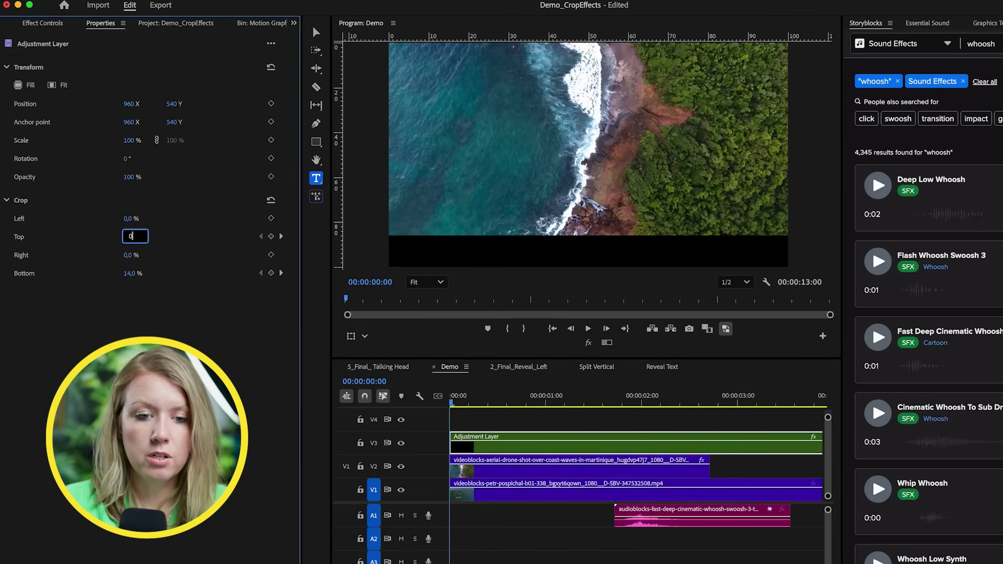
{"action": "type", "text": "0"}
{"action": "key", "text": "Return"}
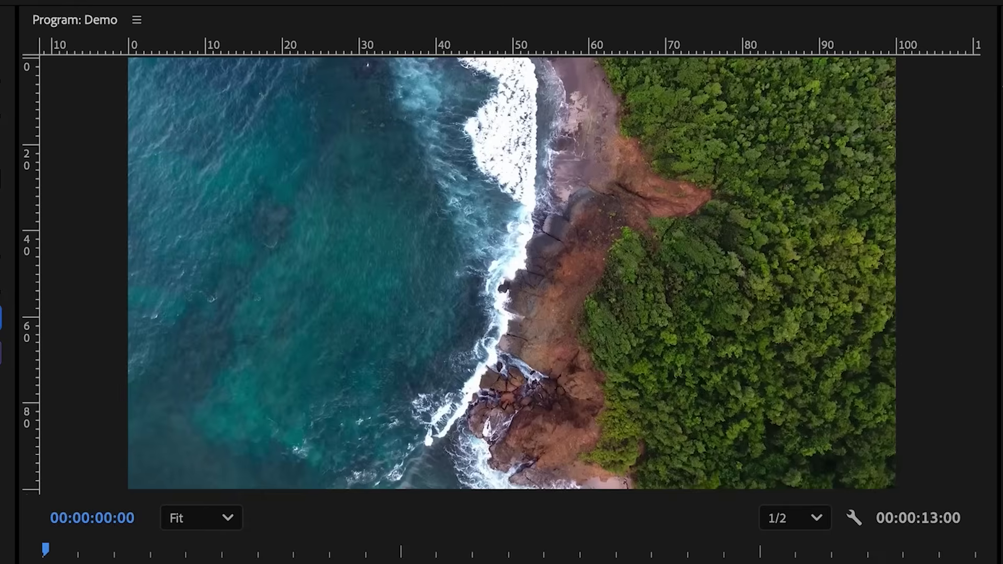
{"action": "key", "text": "space"}
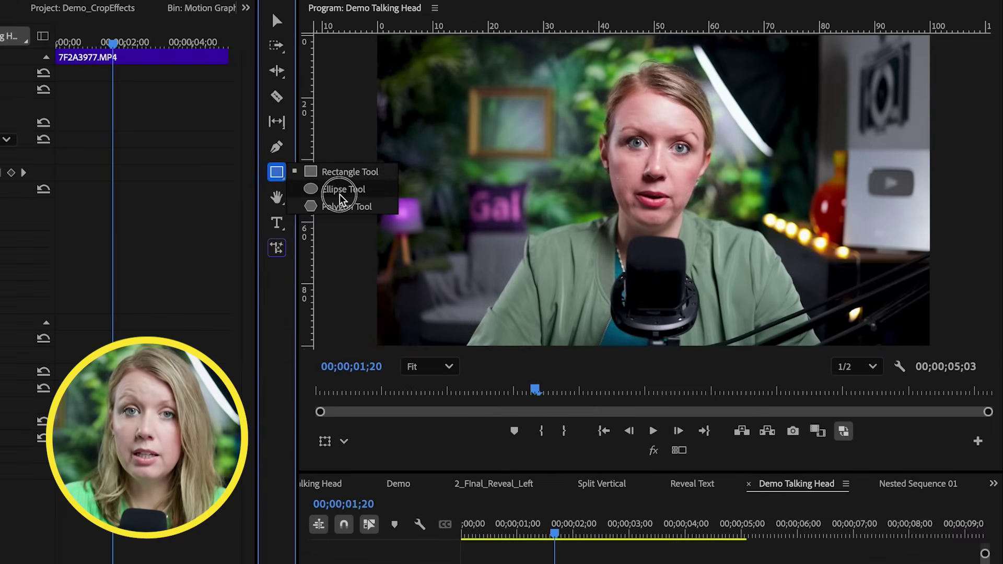
Draw a rectangle about 673 by 780 px over the speaker in Demo Talking Head and extend its graphic clip to the footage's end
{"action": "left_click", "coordinate": [309, 171]}
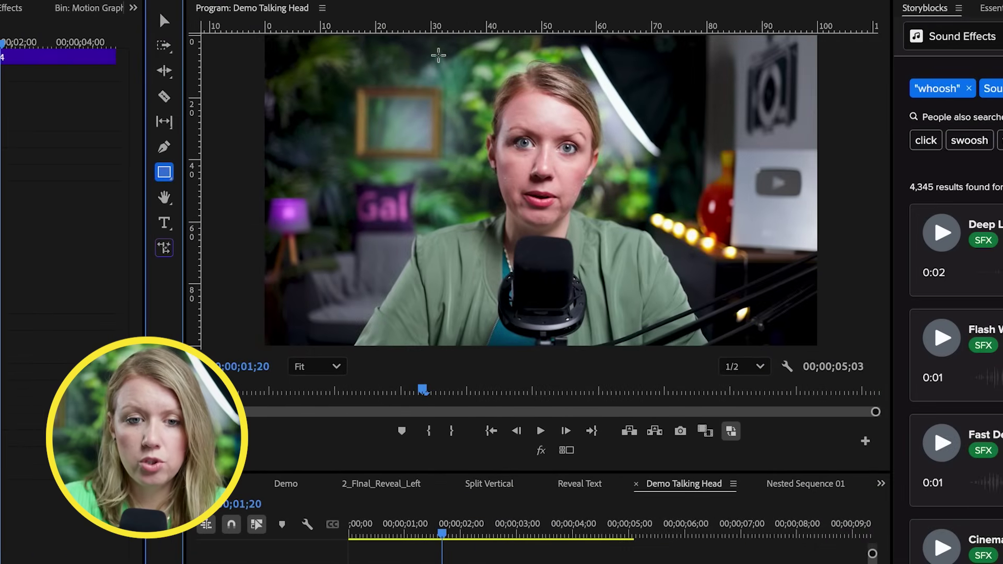
{"action": "left_click_drag", "start_coordinate": [438, 55], "coordinate": [632, 279]}
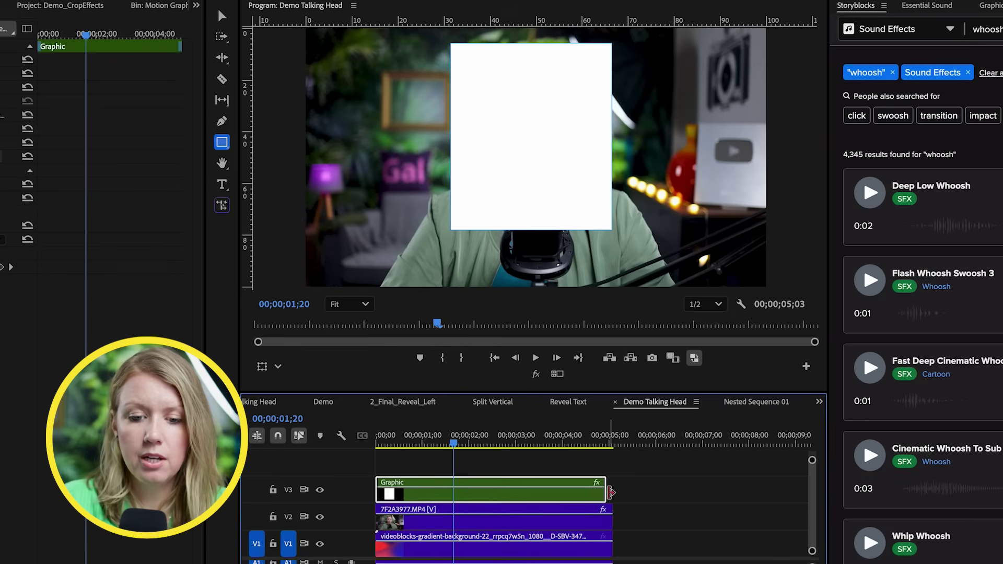
{"action": "left_click_drag", "start_coordinate": [610, 492], "coordinate": [616, 492]}
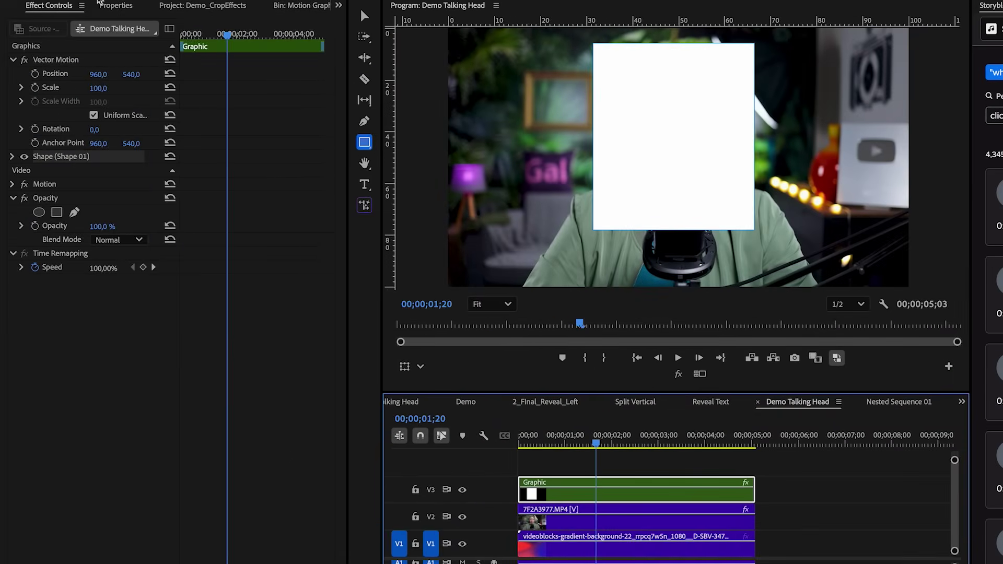
Round the rectangle's corners to a radius of 120
{"action": "left_click", "coordinate": [116, 6]}
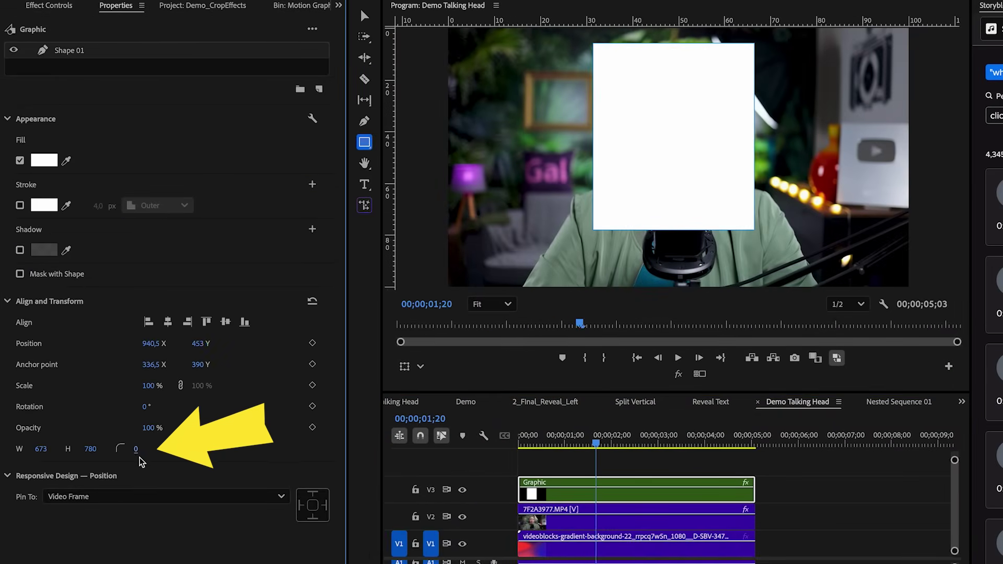
{"action": "left_click_drag", "start_coordinate": [156, 450], "coordinate": [208, 443]}
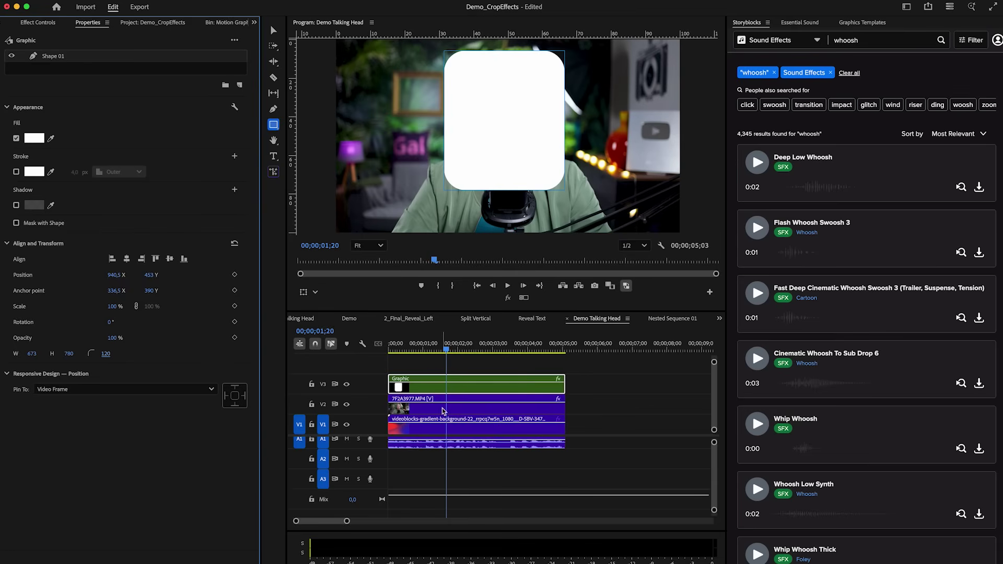
Find the Track Matte Key effect and apply it to the talking-head clip 7F2A3977.MP4 on V2
{"action": "left_click", "coordinate": [436, 408]}
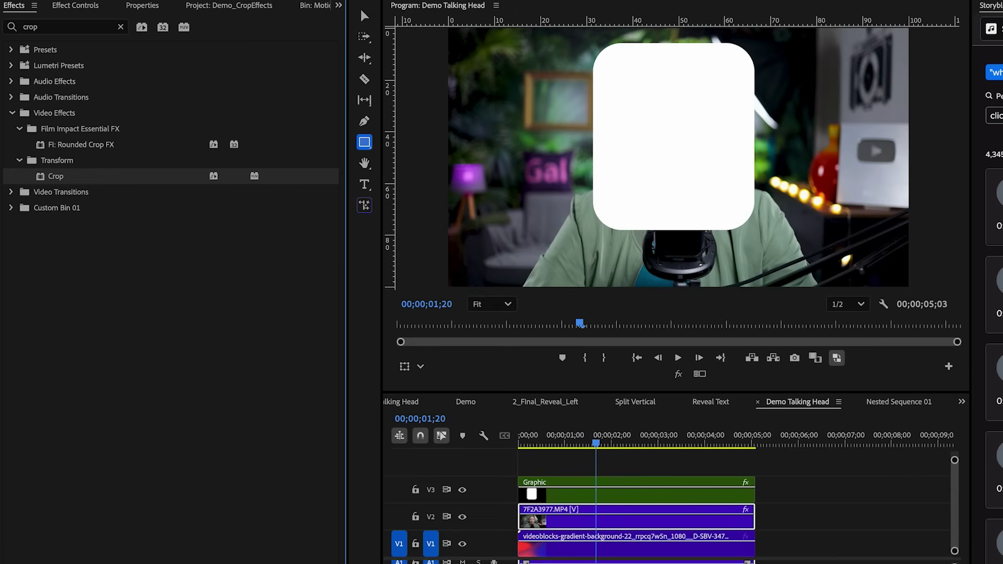
{"action": "double_click", "coordinate": [30, 27]}
{"action": "type", "text": "track mat"}
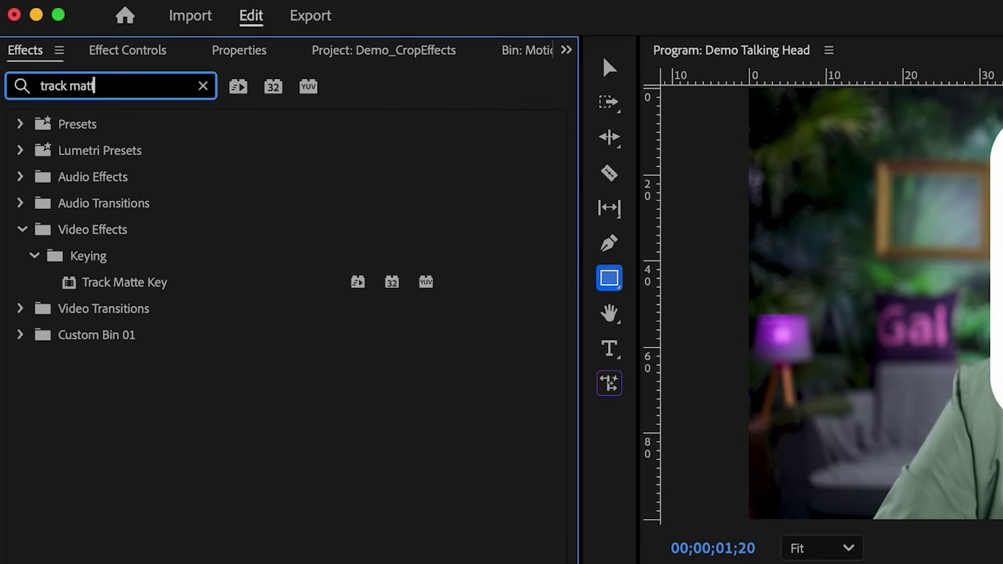
{"action": "type", "text": "t"}
{"action": "left_click", "coordinate": [111, 283]}
{"action": "left_click_drag", "start_coordinate": [110, 282], "coordinate": [452, 265]}
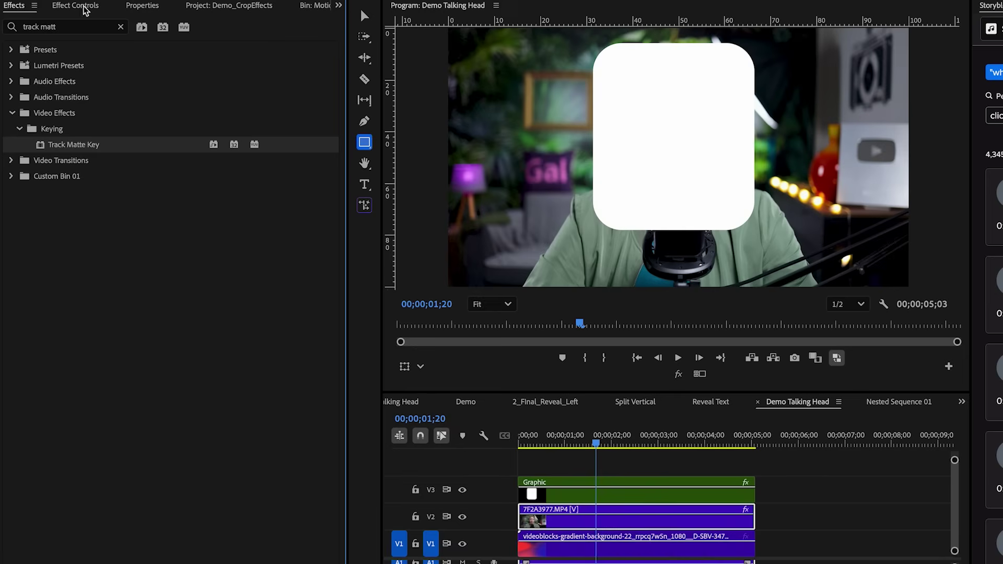
Set the talking-head clip's Track Matte Key matte to Video 3
{"action": "left_click", "coordinate": [85, 7]}
{"action": "left_click", "coordinate": [118, 296]}
{"action": "left_click", "coordinate": [120, 283]}
{"action": "left_click", "coordinate": [123, 282]}
{"action": "left_click", "coordinate": [125, 283]}
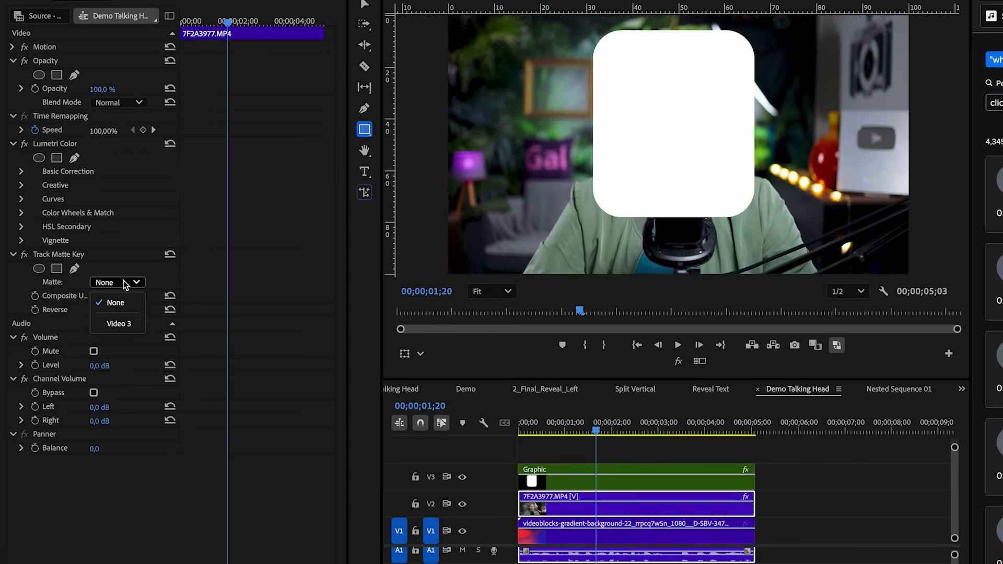
{"action": "left_click", "coordinate": [124, 325]}
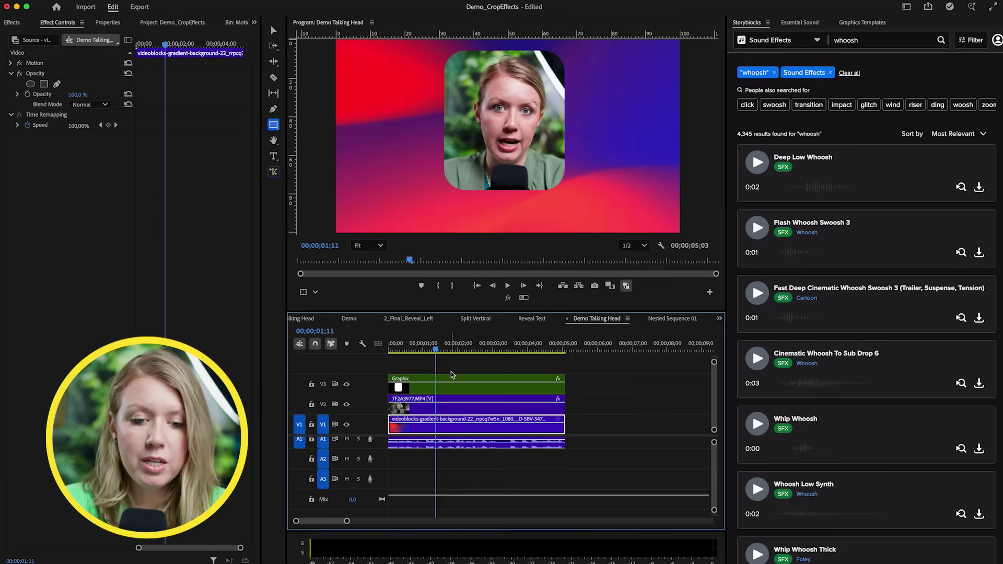
Move the graphic and talking-head clips up to V4 and V3, and set the Track Matte Key matte to Video 4
{"action": "left_click_drag", "start_coordinate": [451, 359], "coordinate": [459, 388]}
{"action": "left_click", "coordinate": [454, 399]}
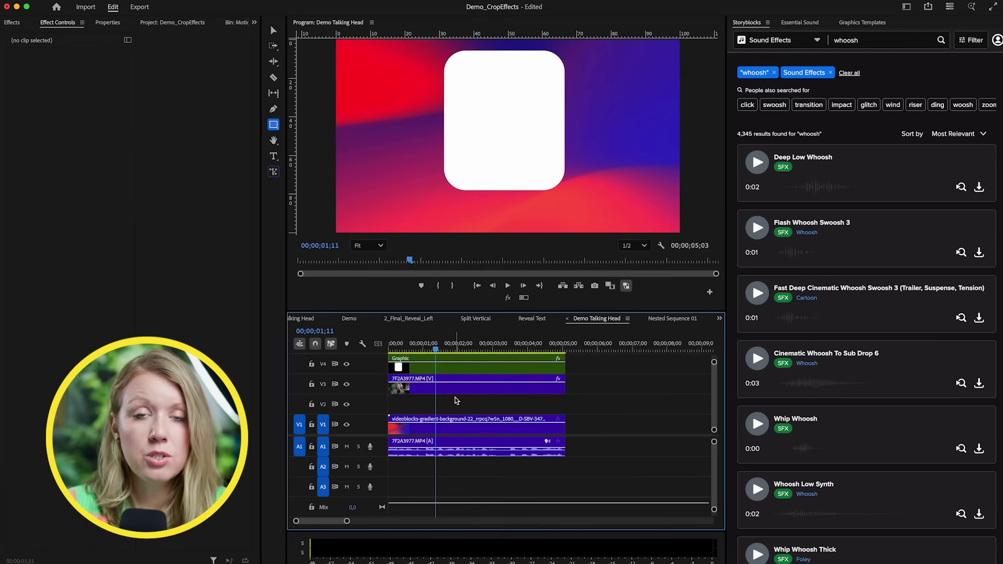
{"action": "left_click", "coordinate": [456, 394]}
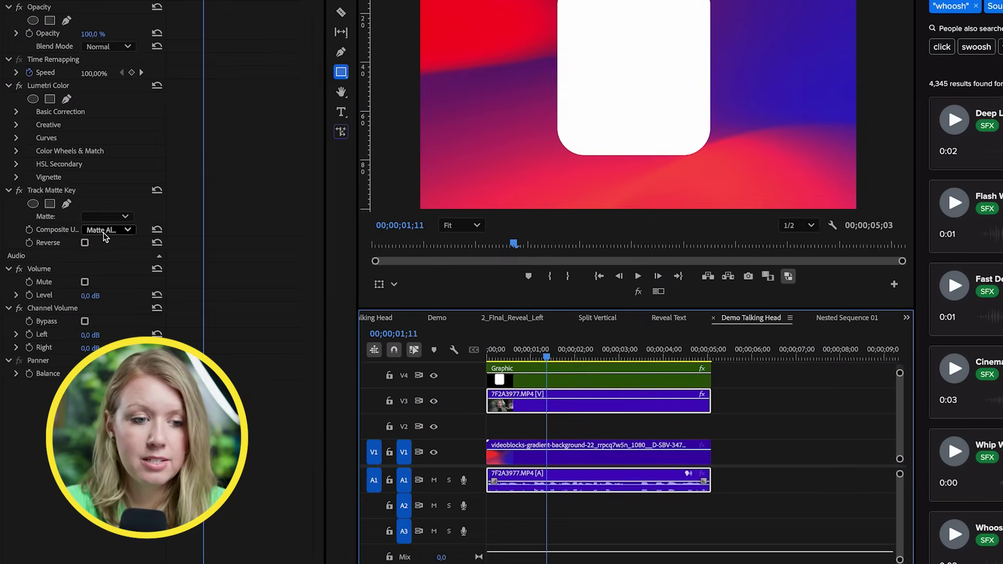
{"action": "left_click", "coordinate": [88, 239]}
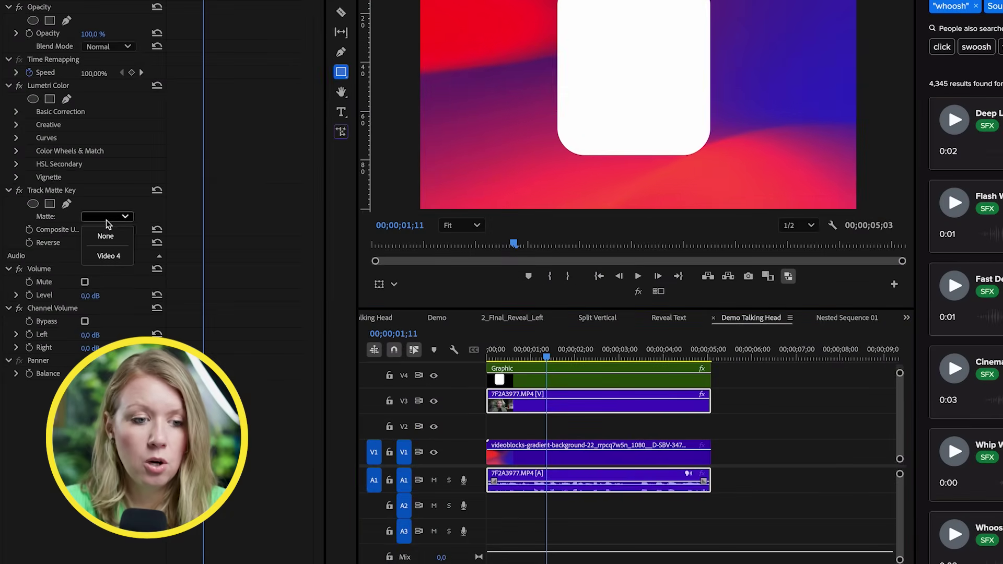
{"action": "left_click", "coordinate": [108, 256]}
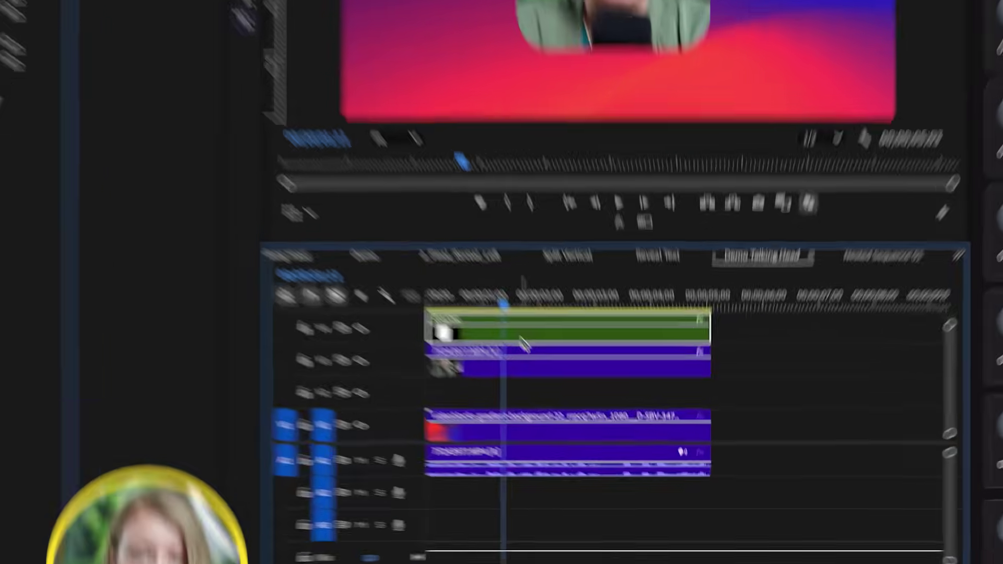
Duplicate the rounded rectangle graphic from V4 onto V2, beneath the talking-head clip
{"action": "left_click", "coordinate": [566, 384]}
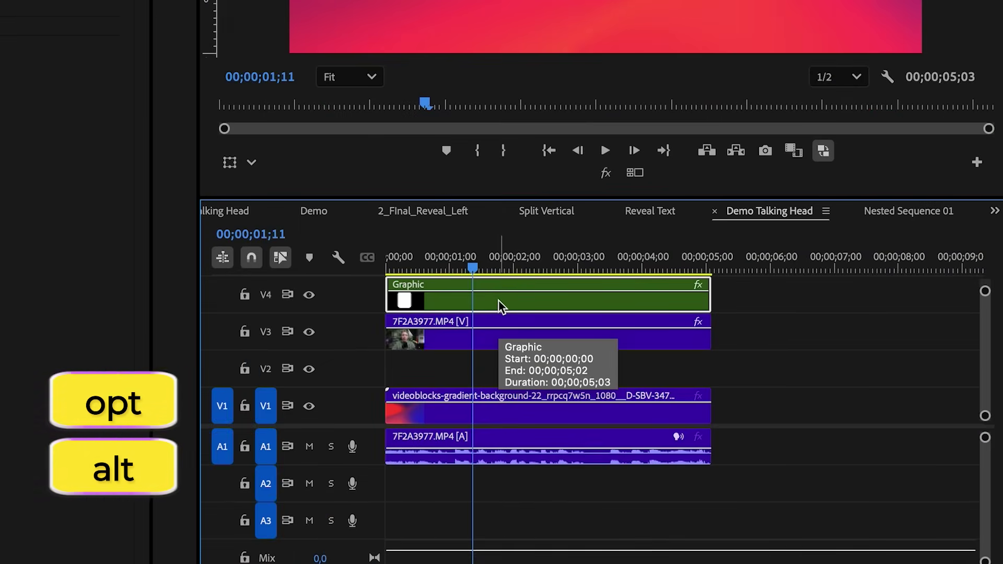
{"action": "left_click_drag", "start_coordinate": [498, 300], "coordinate": [469, 379]}
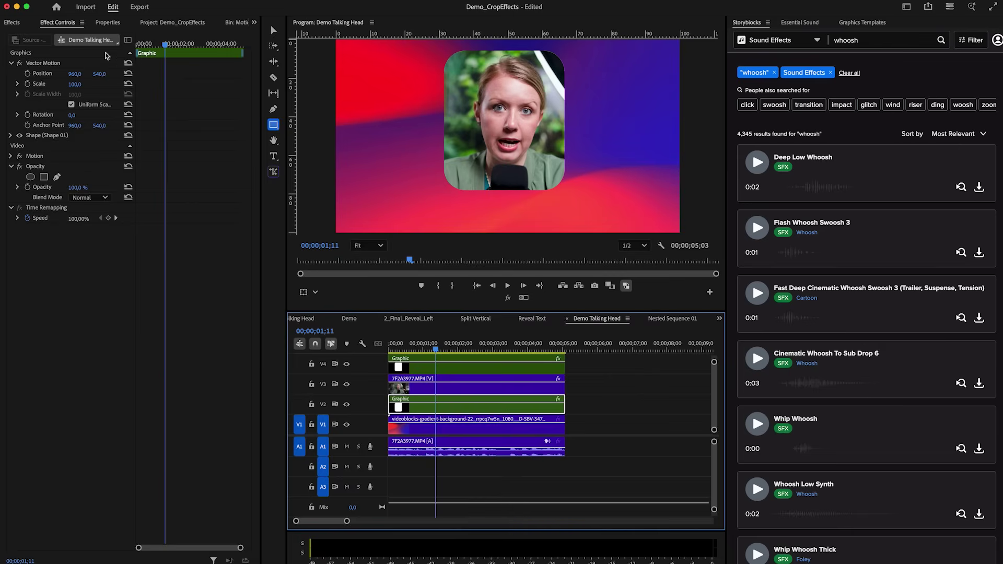
Turn off the fill of the rounded rectangle on V2 and give it a 10 px white outer stroke
{"action": "left_click", "coordinate": [110, 20]}
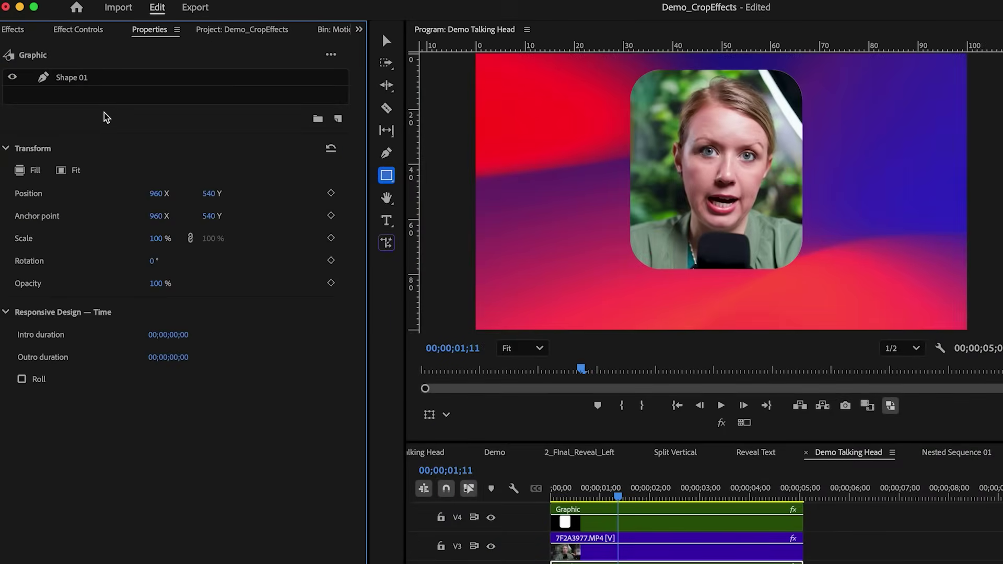
{"action": "left_click", "coordinate": [94, 79]}
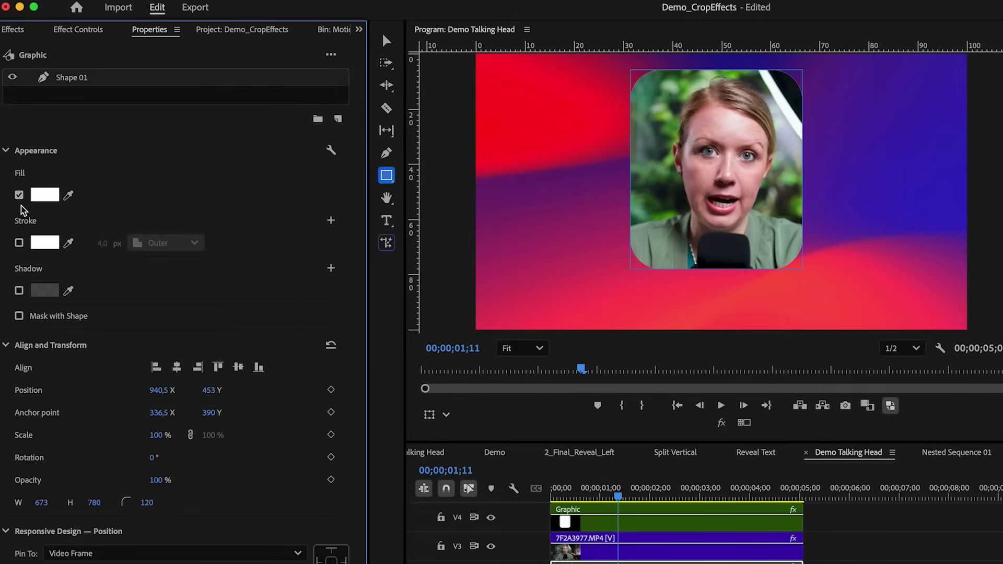
{"action": "left_click", "coordinate": [18, 244]}
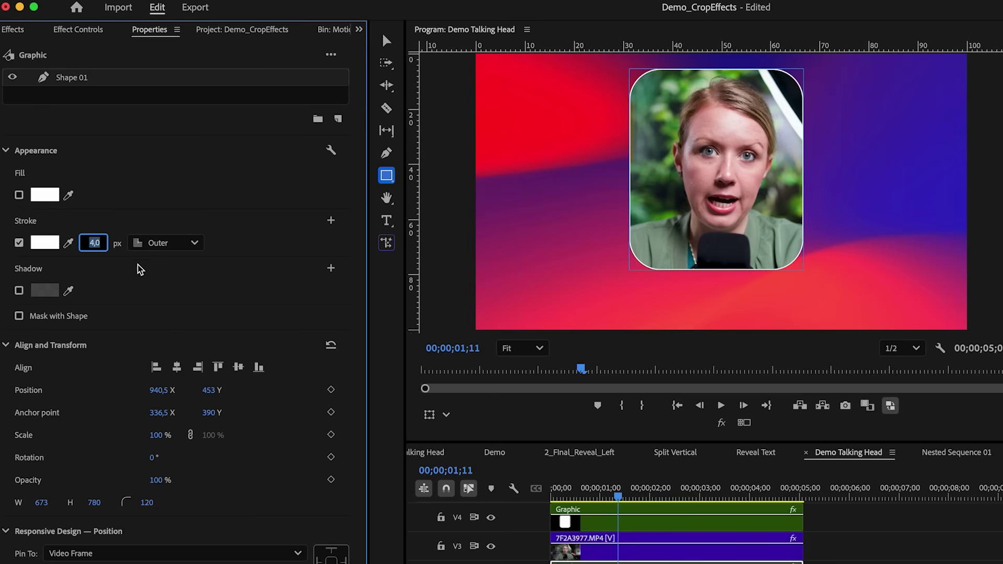
{"action": "key", "text": "Return"}
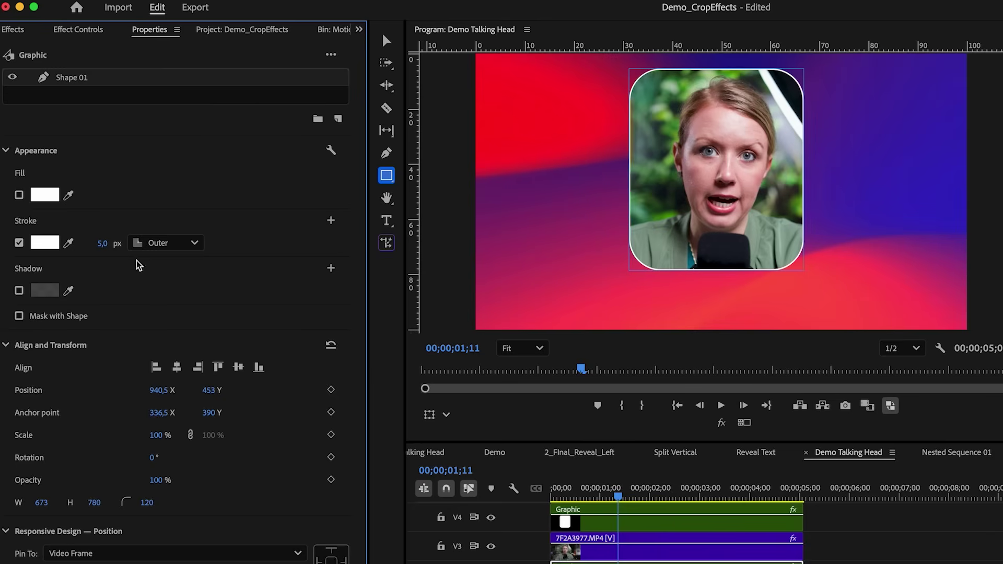
{"action": "key", "text": "Return"}
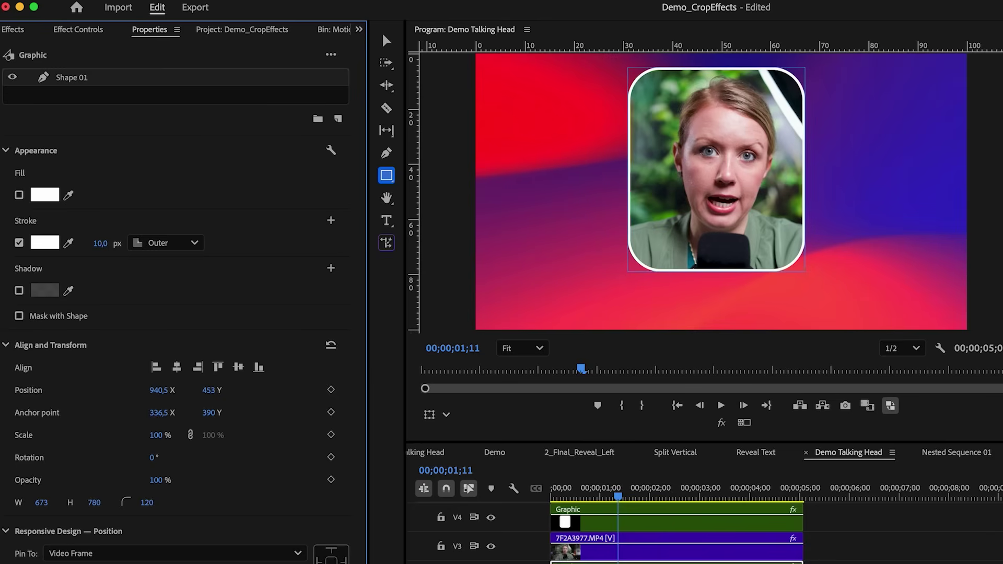
{"action": "left_click", "coordinate": [46, 247]}
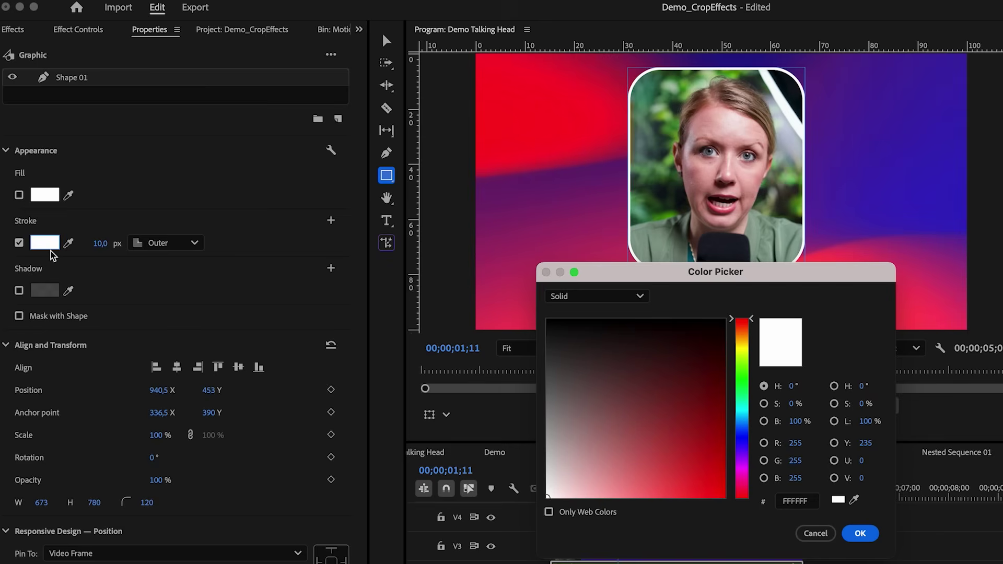
{"action": "left_click_drag", "start_coordinate": [742, 340], "coordinate": [741, 386]}
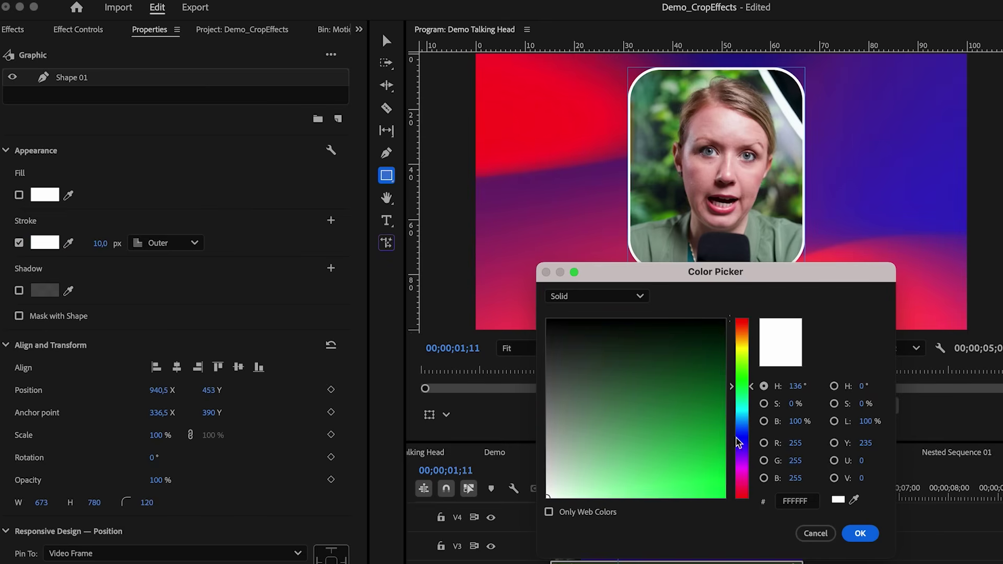
{"action": "mouse_move", "coordinate": [719, 442]}
{"action": "left_mouse_down"}
{"action": "mouse_move", "coordinate": [684, 471]}
{"action": "mouse_move", "coordinate": [689, 481]}
{"action": "left_mouse_up"}
{"action": "mouse_move", "coordinate": [741, 386]}
{"action": "left_mouse_down"}
{"action": "mouse_move", "coordinate": [740, 337]}
{"action": "mouse_move", "coordinate": [742, 360]}
{"action": "left_mouse_up"}
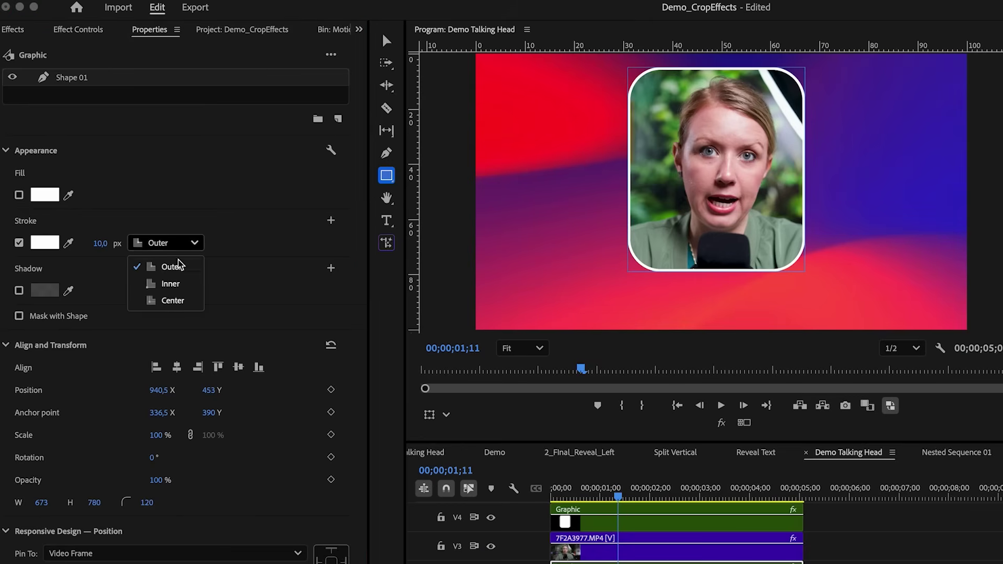
Try Center and Inner alignment for the rounded rectangle's stroke, and set it back to Outer
{"action": "left_click", "coordinate": [178, 305]}
{"action": "left_click", "coordinate": [187, 246]}
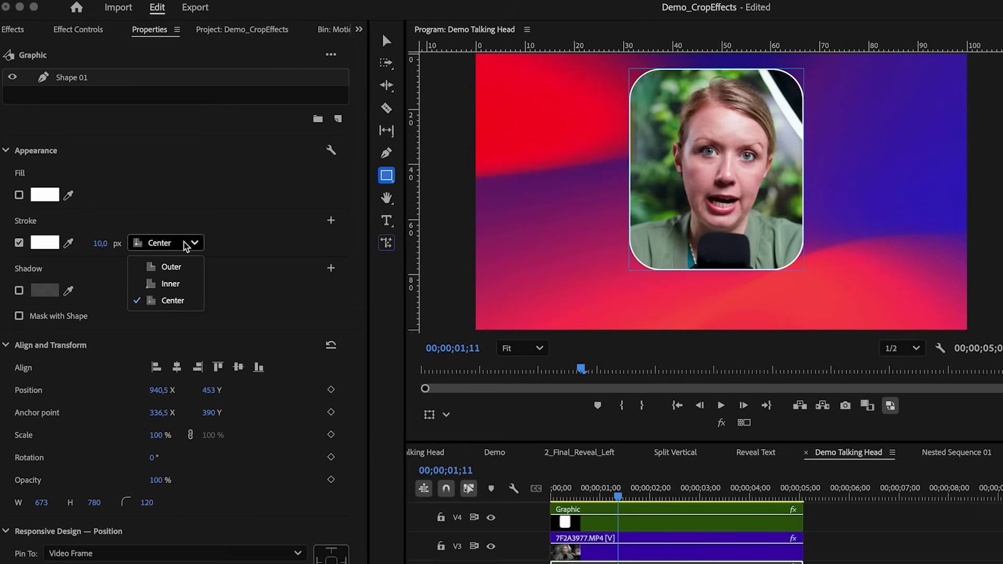
{"action": "left_click", "coordinate": [172, 285]}
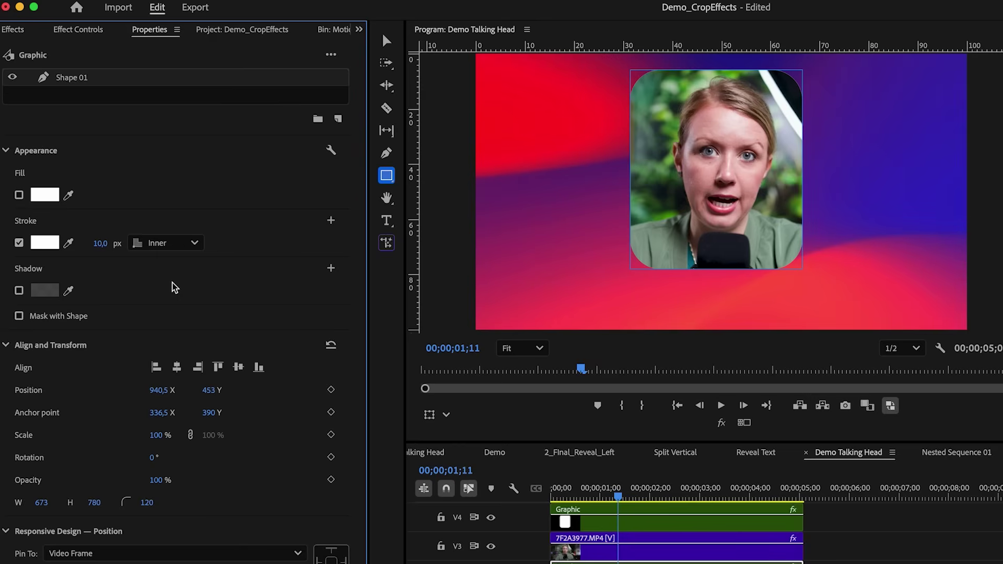
{"action": "left_click", "coordinate": [166, 243]}
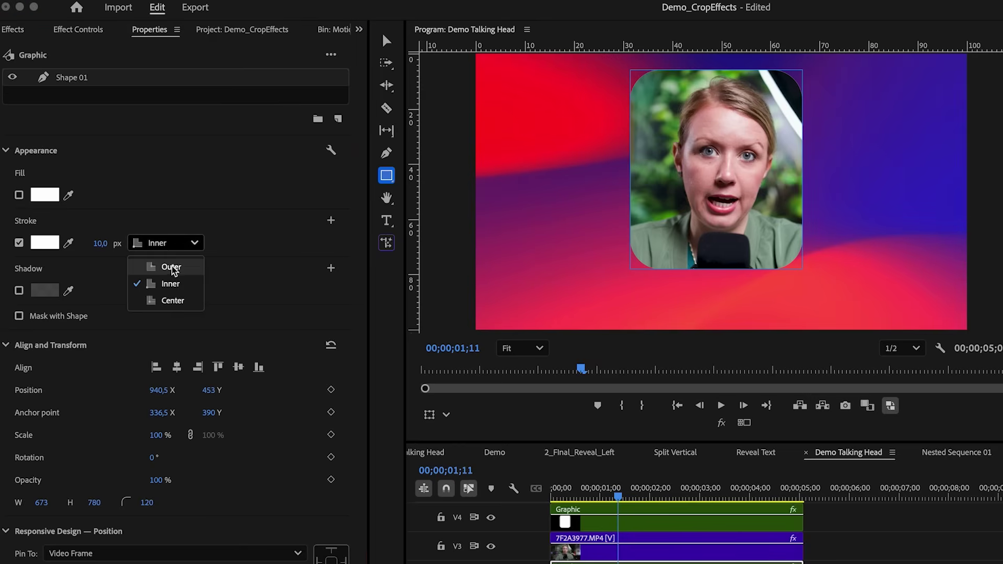
{"action": "left_click", "coordinate": [172, 267]}
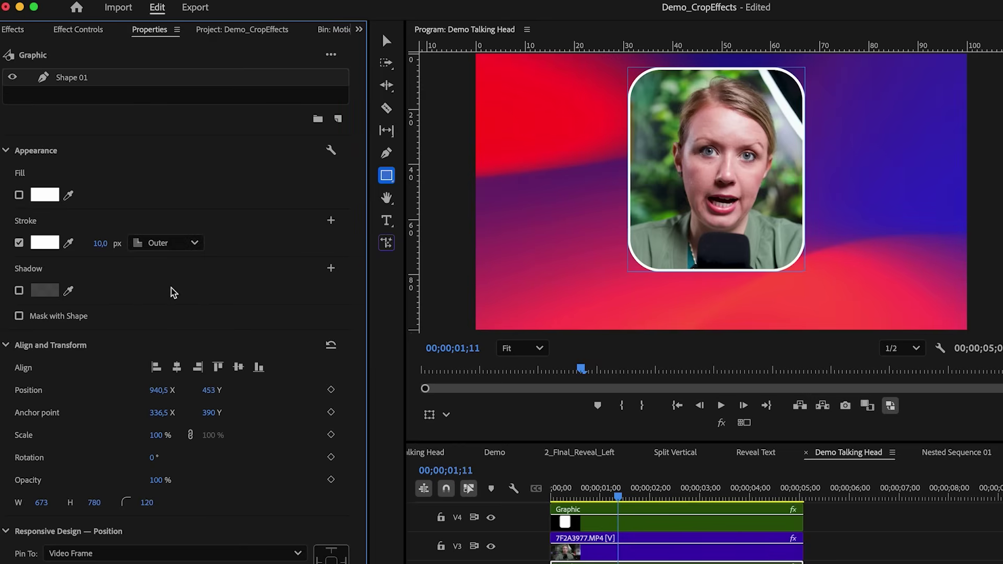
Try a second outer stroke in yellow at 29 px around the rounded rectangle, and remove it
{"action": "left_click", "coordinate": [334, 223]}
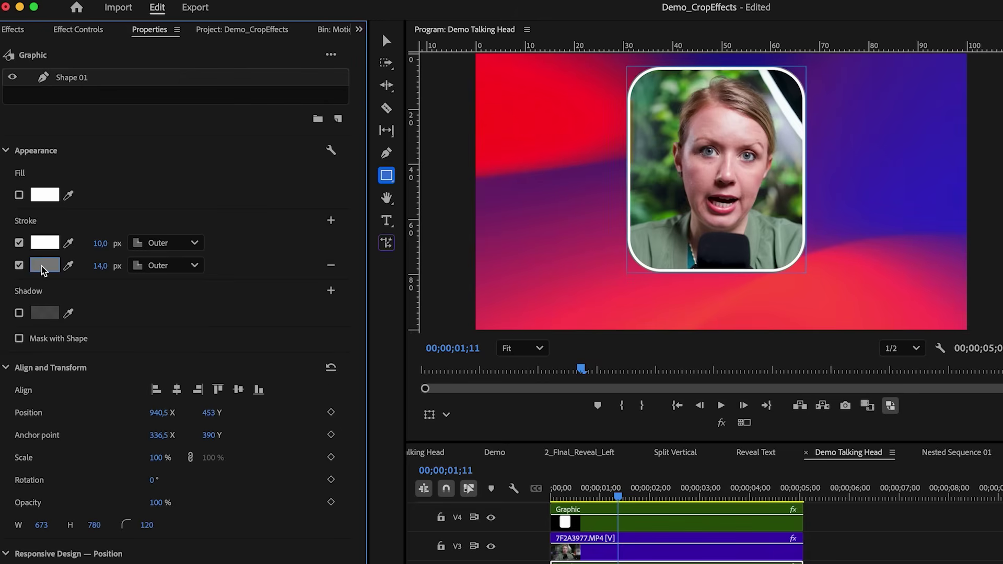
{"action": "left_click", "coordinate": [45, 267]}
{"action": "left_click", "coordinate": [739, 350]}
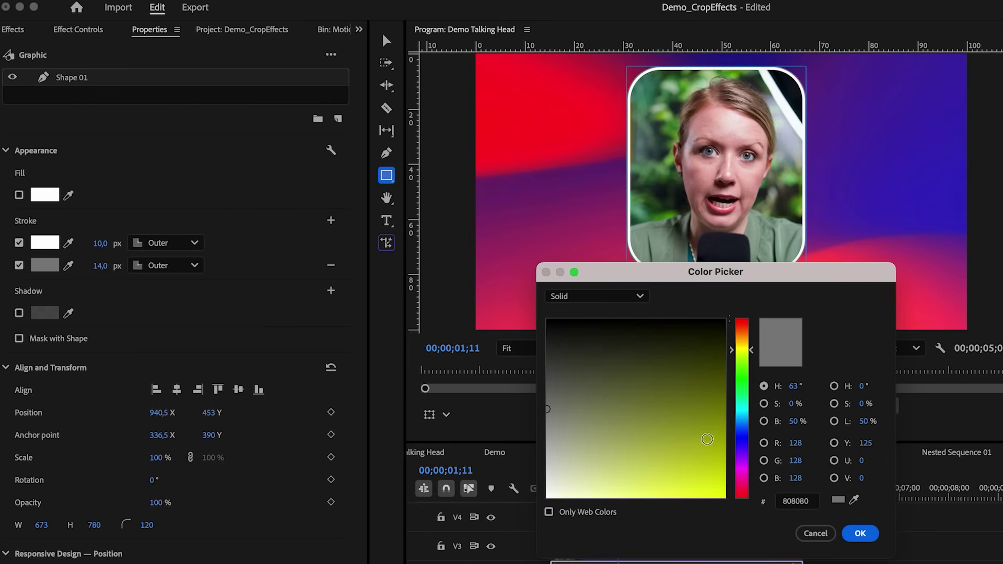
{"action": "left_click_drag", "start_coordinate": [707, 438], "coordinate": [724, 556]}
{"action": "left_click", "coordinate": [870, 541]}
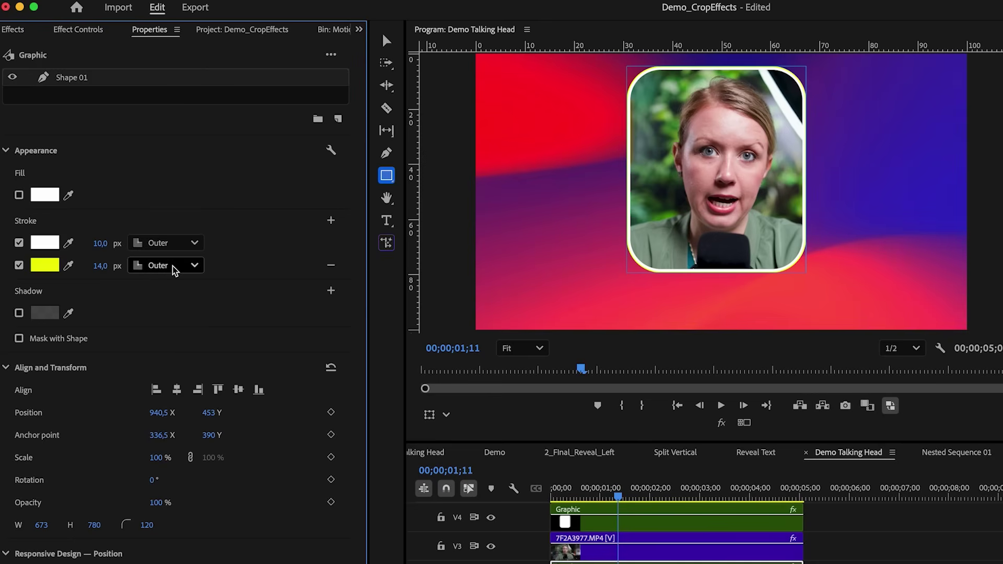
{"action": "mouse_move", "coordinate": [100, 266]}
{"action": "left_mouse_down"}
{"action": "mouse_move", "coordinate": [124, 266]}
{"action": "mouse_move", "coordinate": [108, 266]}
{"action": "left_mouse_up"}
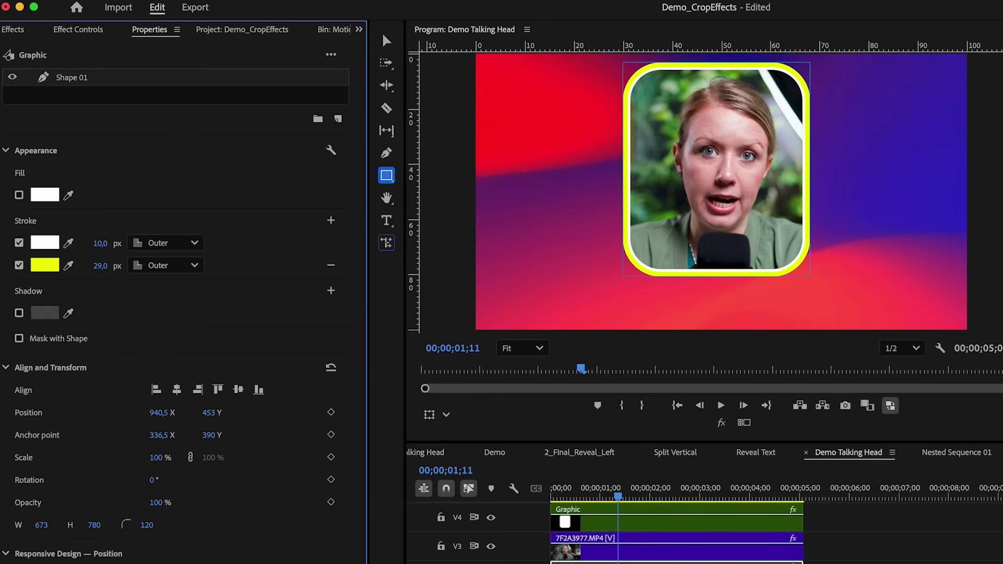
{"action": "left_click", "coordinate": [334, 268]}
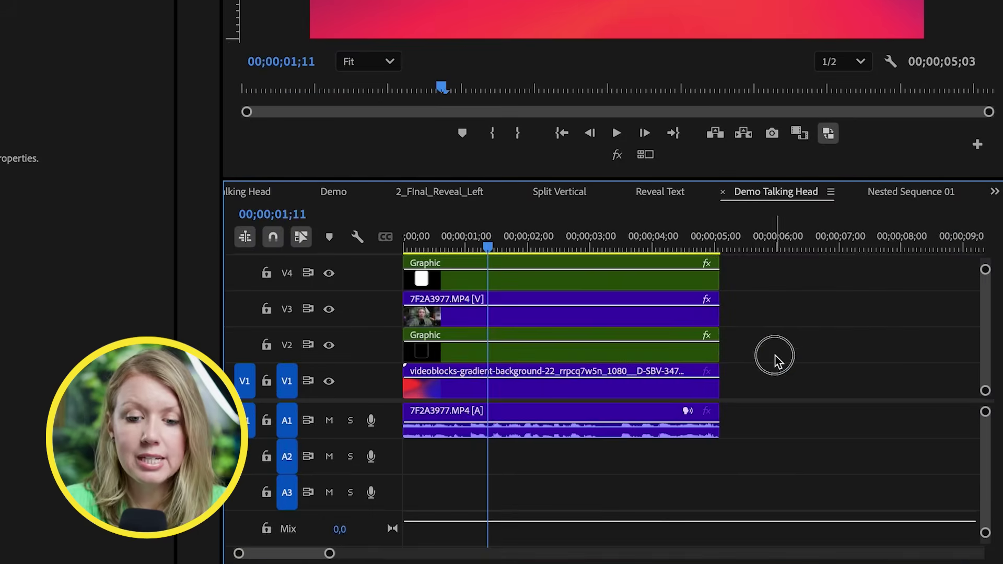
Nest both graphics and the talking-head clip with its audio as "React Cam", leaving out the gradient background
{"action": "left_click_drag", "start_coordinate": [590, 411], "coordinate": [554, 368]}
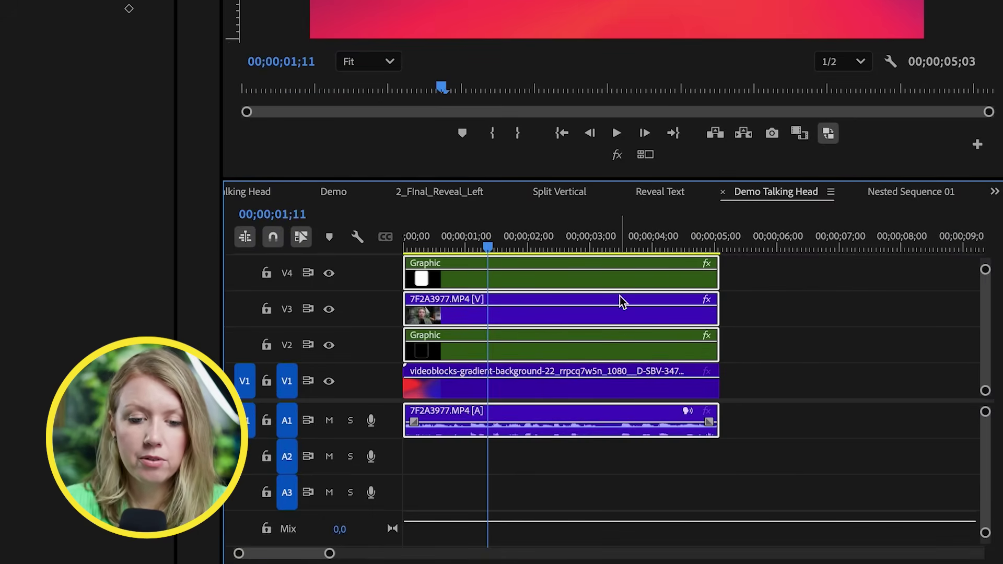
{"action": "right_click", "coordinate": [595, 311]}
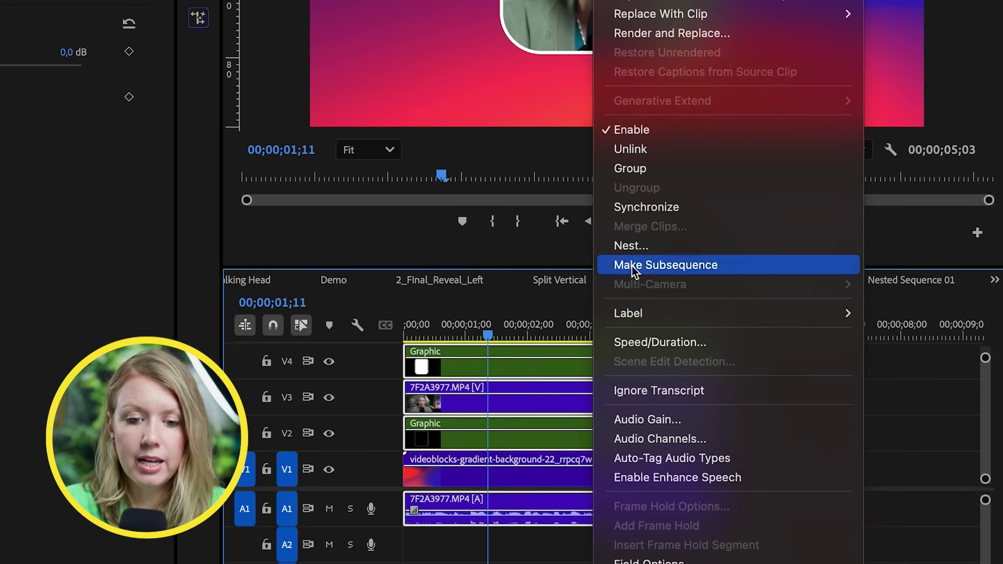
{"action": "left_click", "coordinate": [632, 246]}
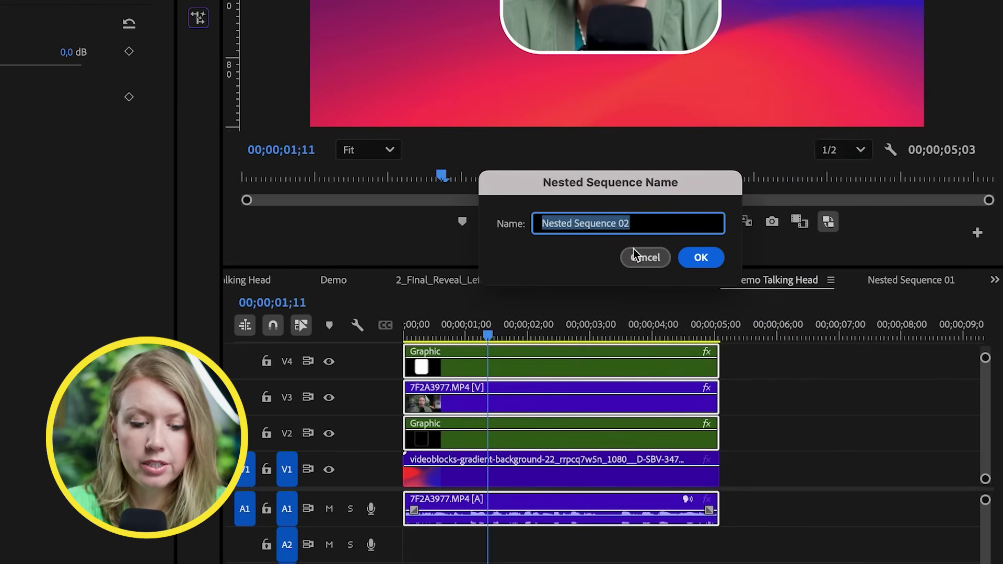
{"action": "type", "text": "React"}
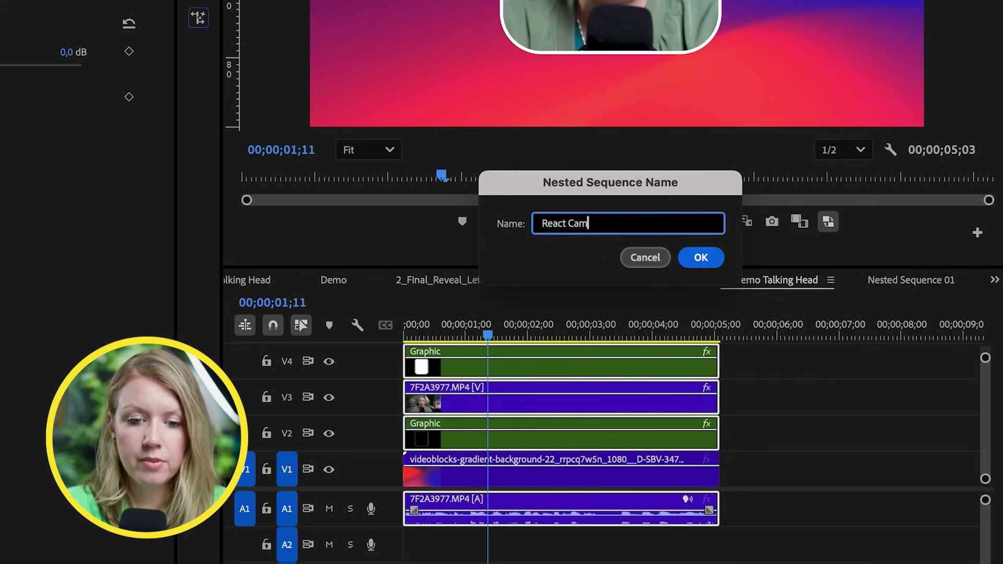
{"action": "type", "text": " Cam"}
{"action": "key", "text": "Return"}
Scale the React Cam nest to 69% and reposition it at X 1621, adjusting its vertical position as well
{"action": "left_click", "coordinate": [550, 440]}
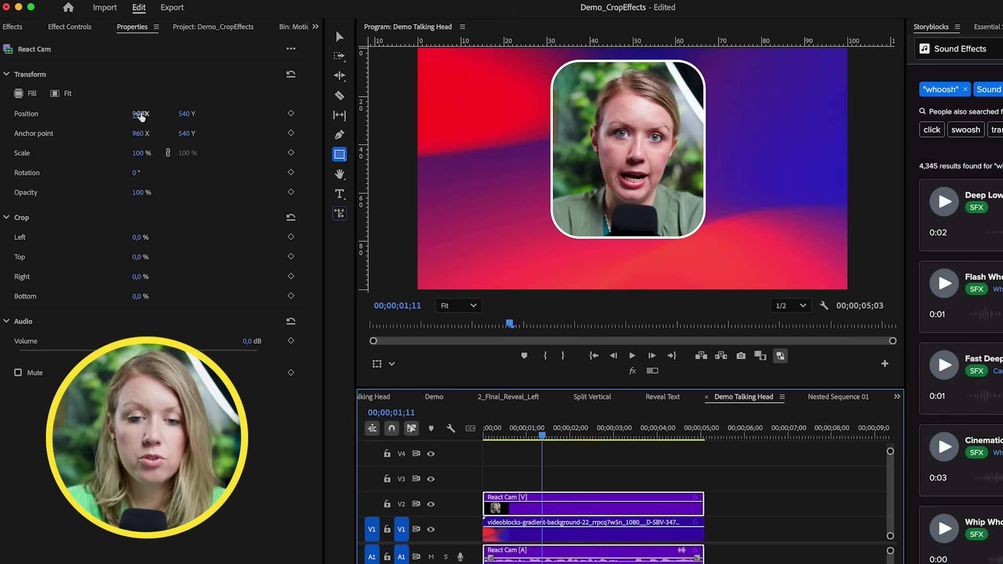
{"action": "left_click_drag", "start_coordinate": [141, 155], "coordinate": [123, 158]}
{"action": "left_click_drag", "start_coordinate": [182, 115], "coordinate": [209, 114]}
{"action": "left_click_drag", "start_coordinate": [144, 121], "coordinate": [496, 68]}
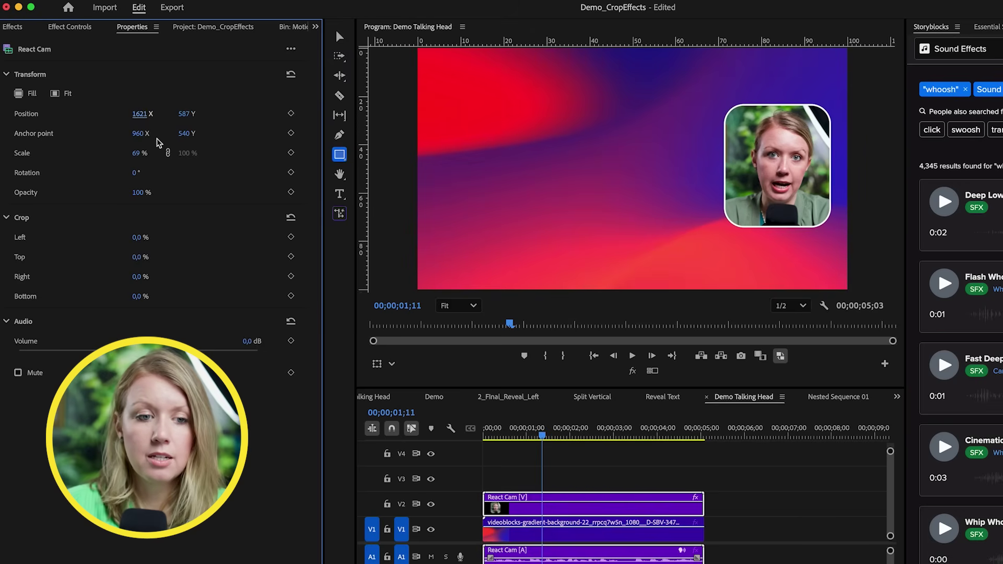
{"action": "left_click_drag", "start_coordinate": [190, 109], "coordinate": [96, 139]}
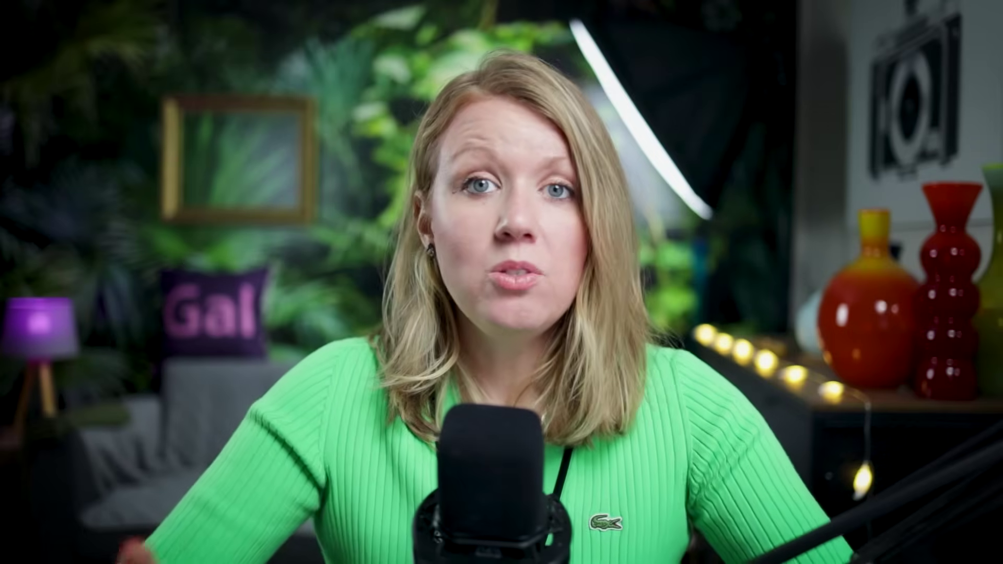